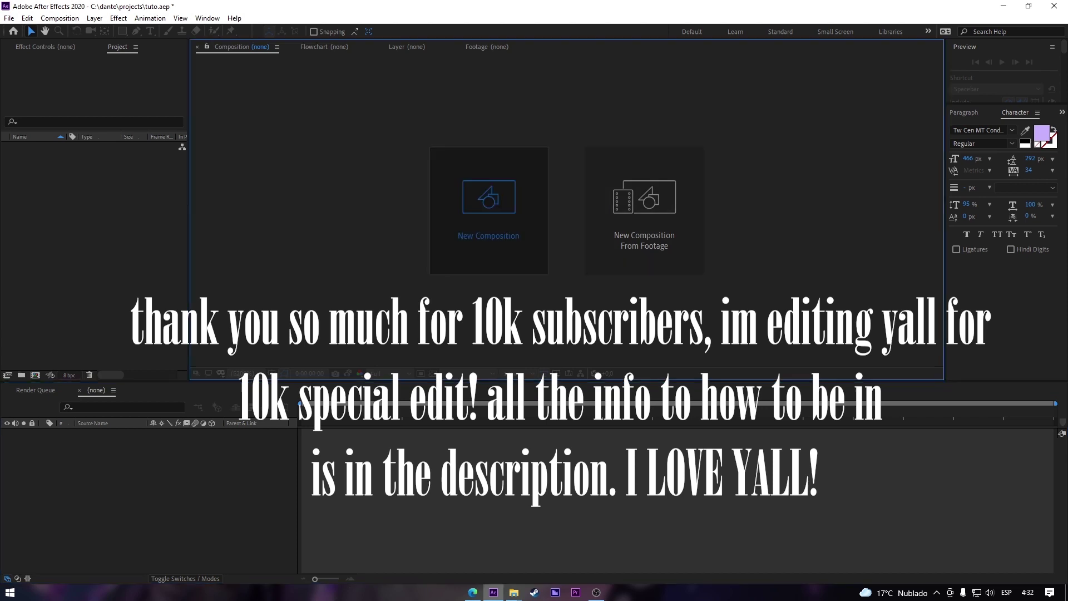
Create a new 1920 x 1080 composition at 30 frames per second with a duration of 0:00:05:23.
click(488, 206)
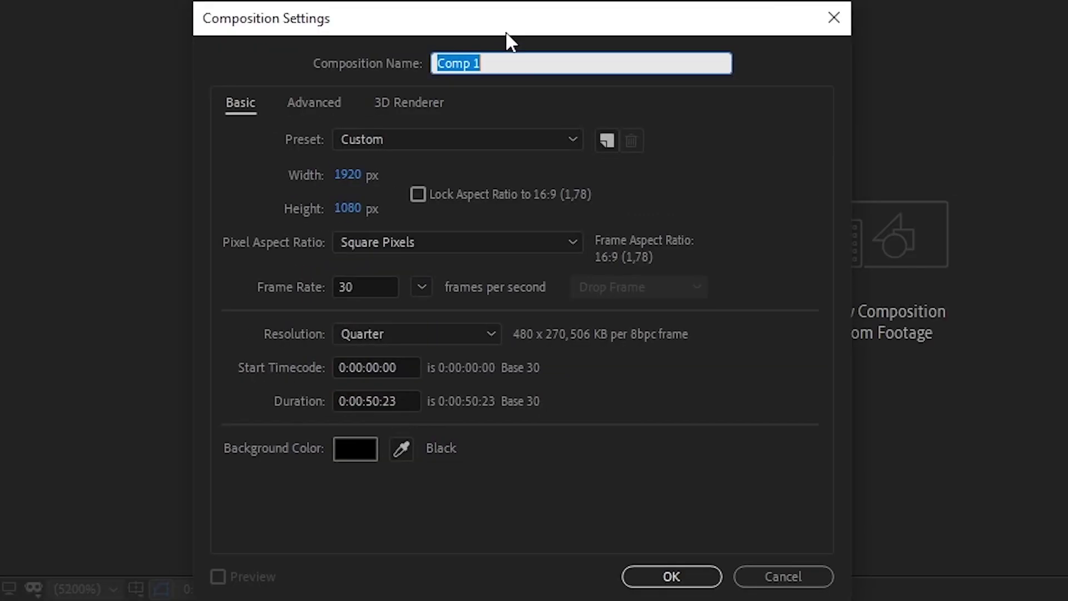
click(238, 178)
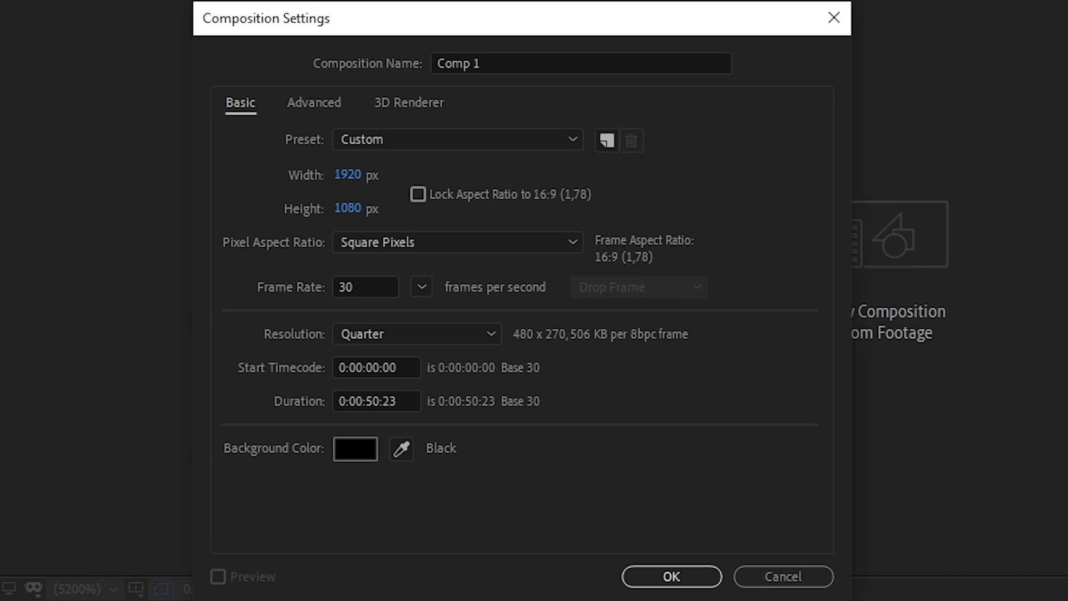
click(365, 287)
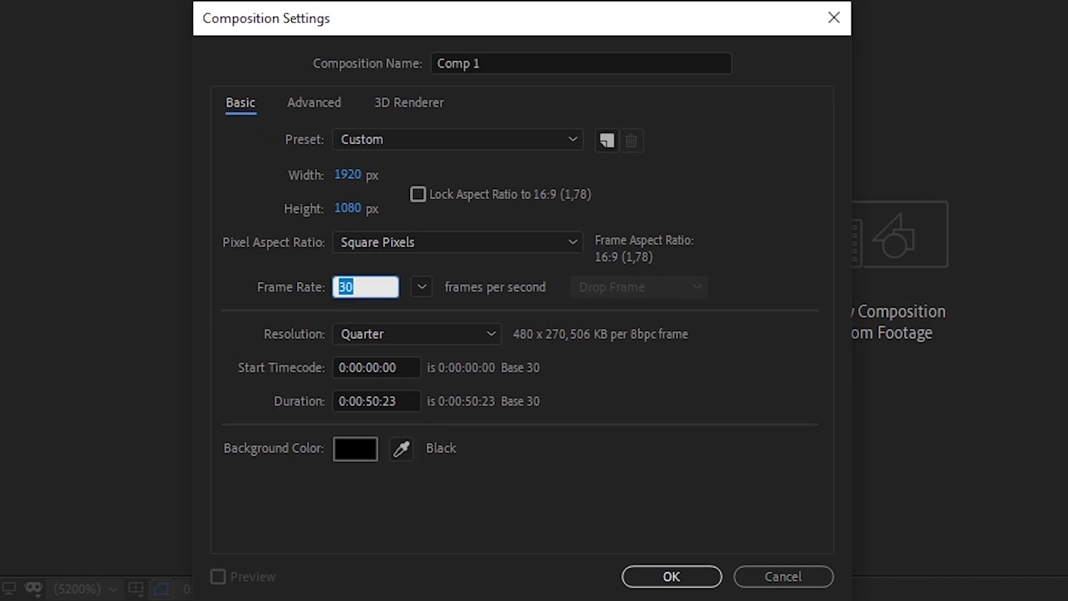
click(501, 501)
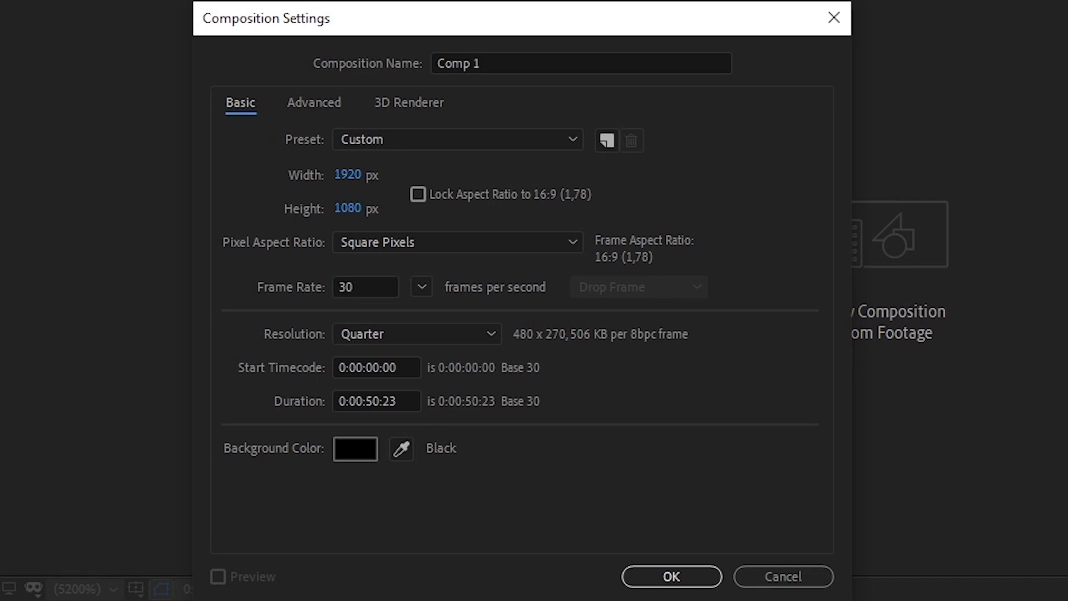
click(380, 402)
key(BackSpace)
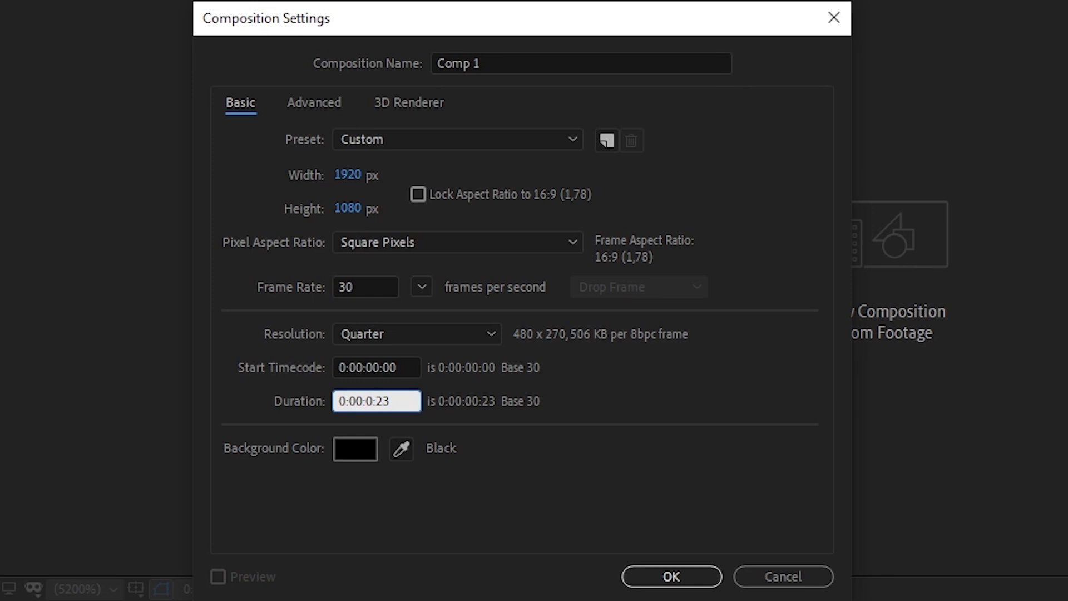
key(BackSpace)
text(5)
key(Return)
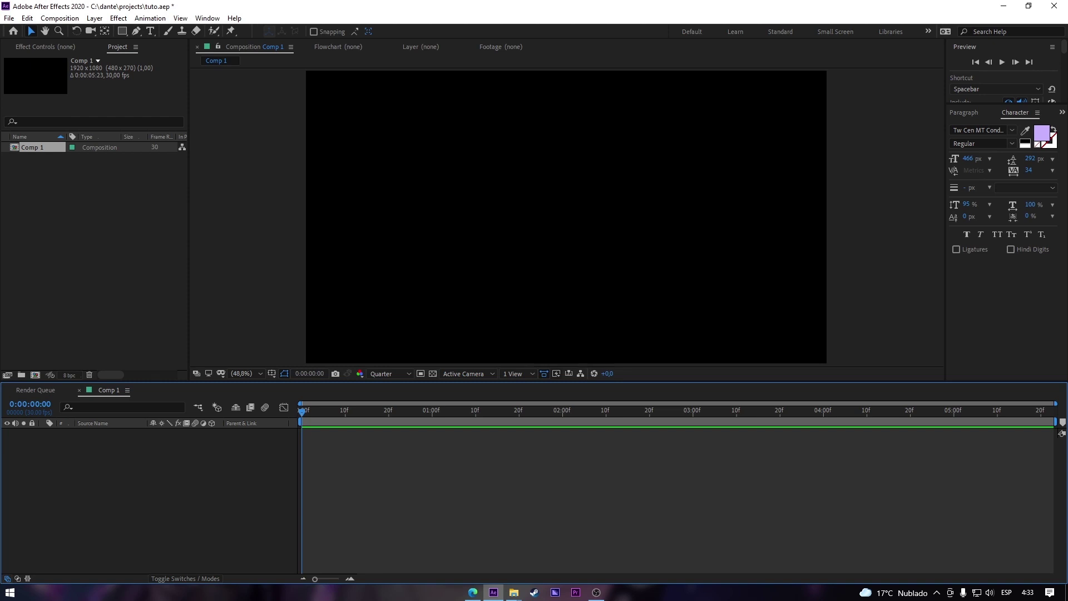
Import the roseg video from the blackpink folder into the project.
mouse_move(514, 592)
click(467, 542)
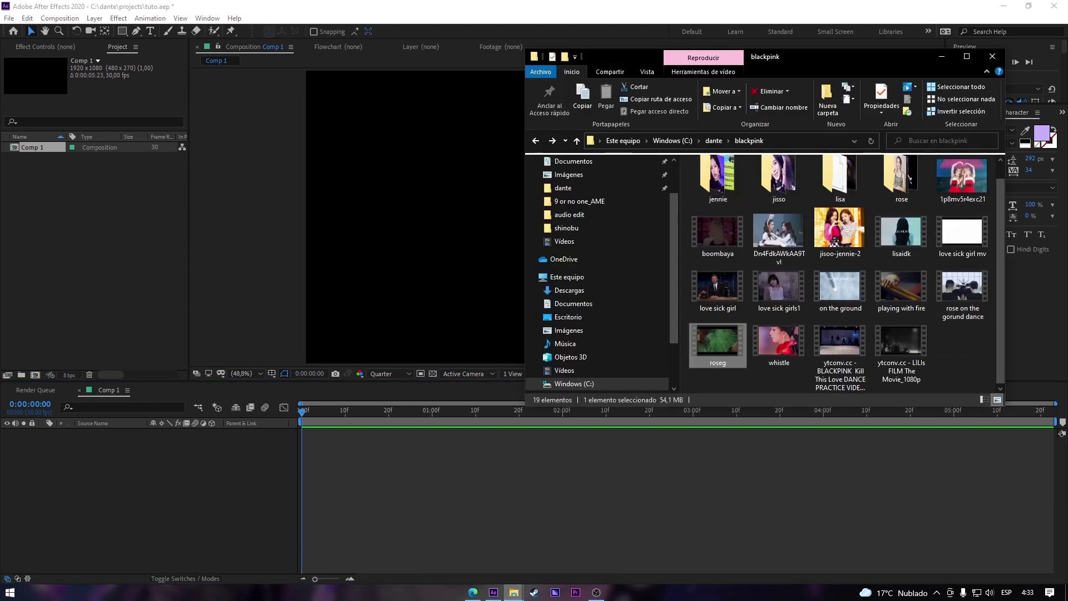
drag(718, 344, 150, 257)
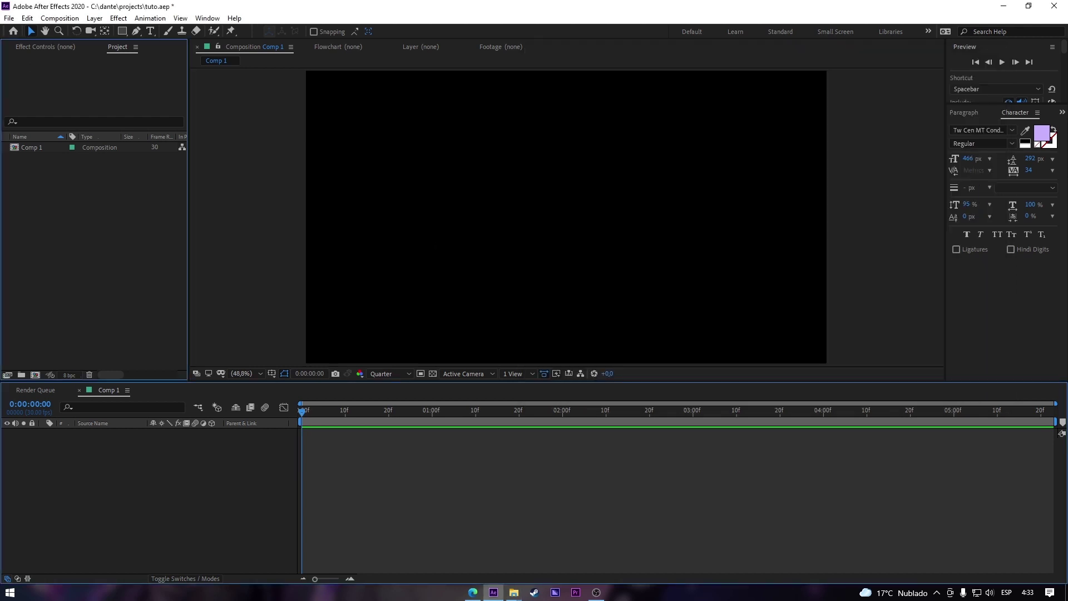
Open the roseg.mp4 footage, set its in point at 0:03:29:01 and overlay it into Comp 1.
double_click(37, 158)
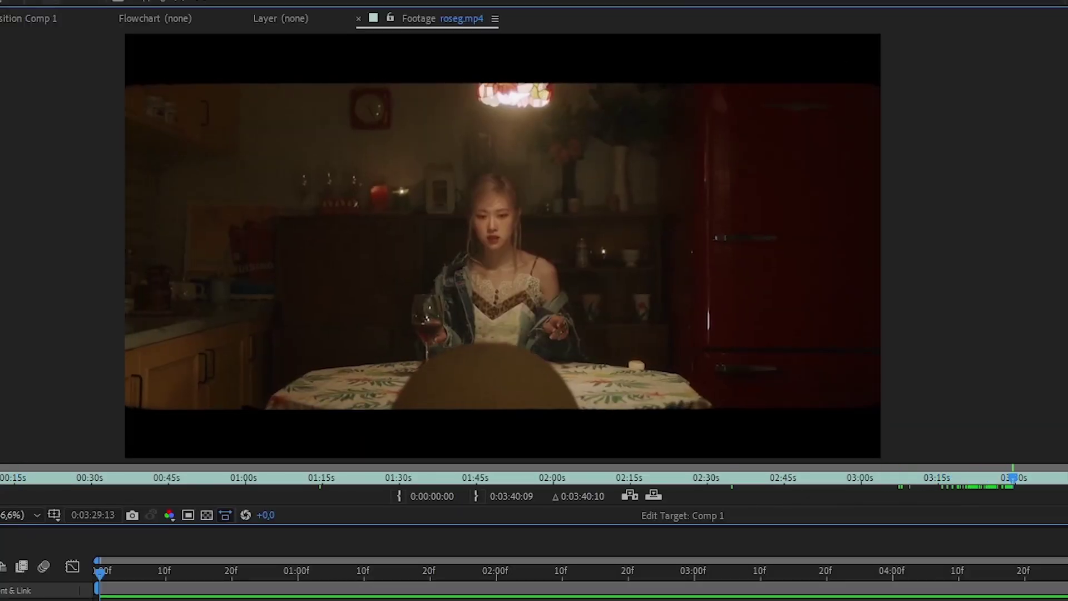
drag(1013, 478, 1010, 478)
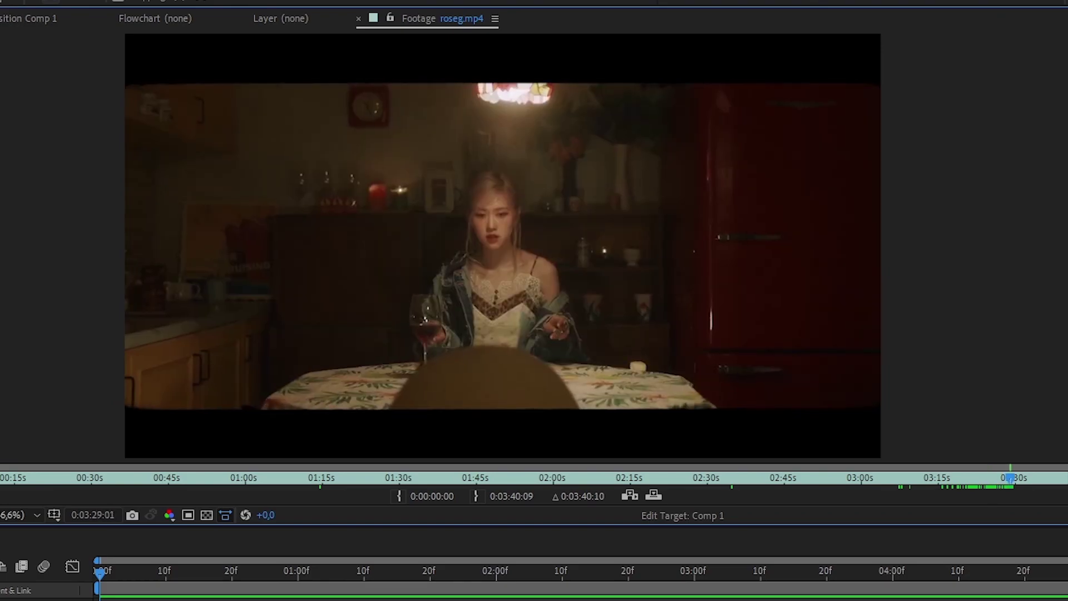
click(399, 496)
click(654, 494)
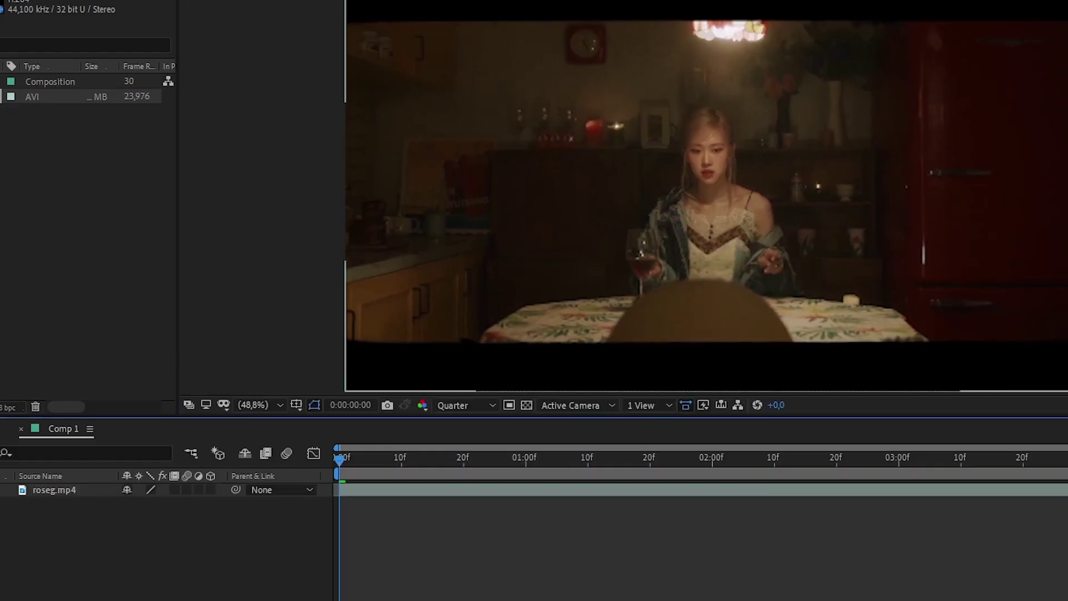
Scale the roseg.mp4 layer to 134% and pre-compose it with all attributes moved into the new composition.
click(54, 490)
key(s)
mouse_move(146, 503)
mouse_down()
mouse_move(170, 503)
mouse_move(155, 503)
mouse_up()
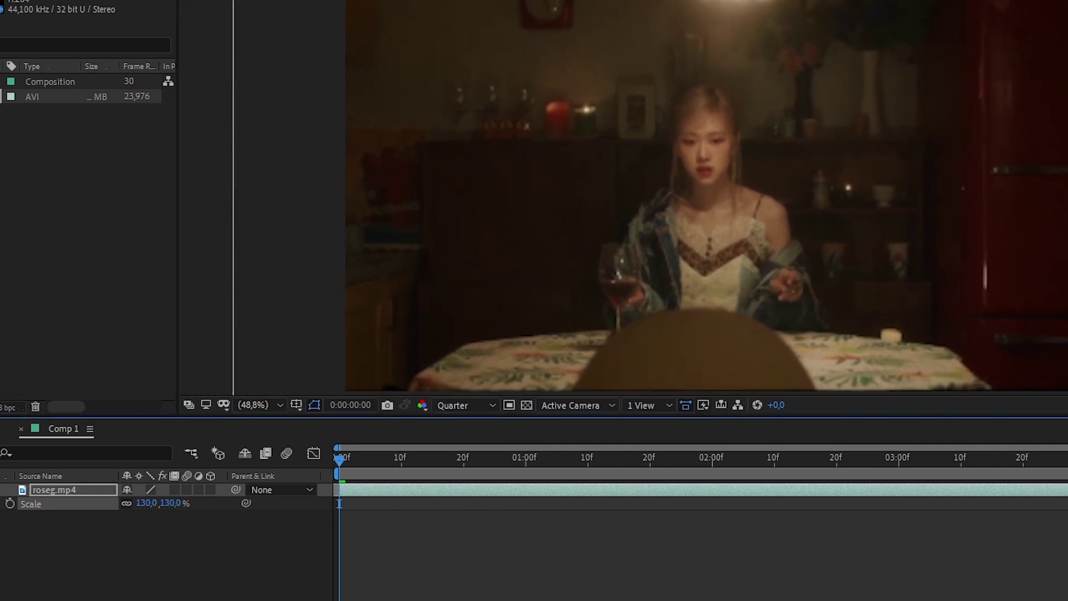
click(161, 548)
click(147, 503)
text(134)
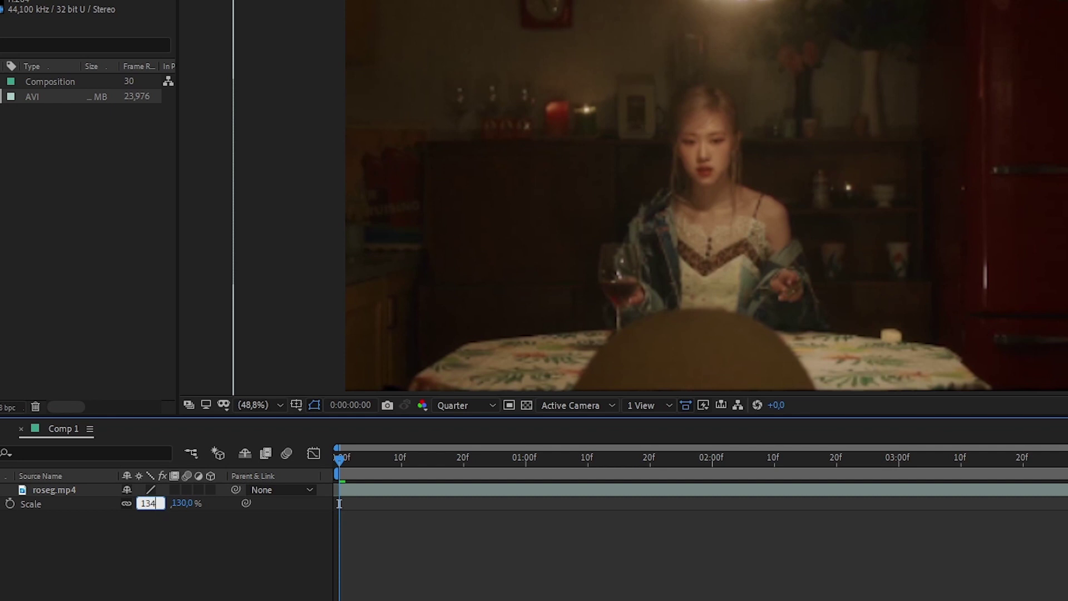
key(Return)
key(Return)
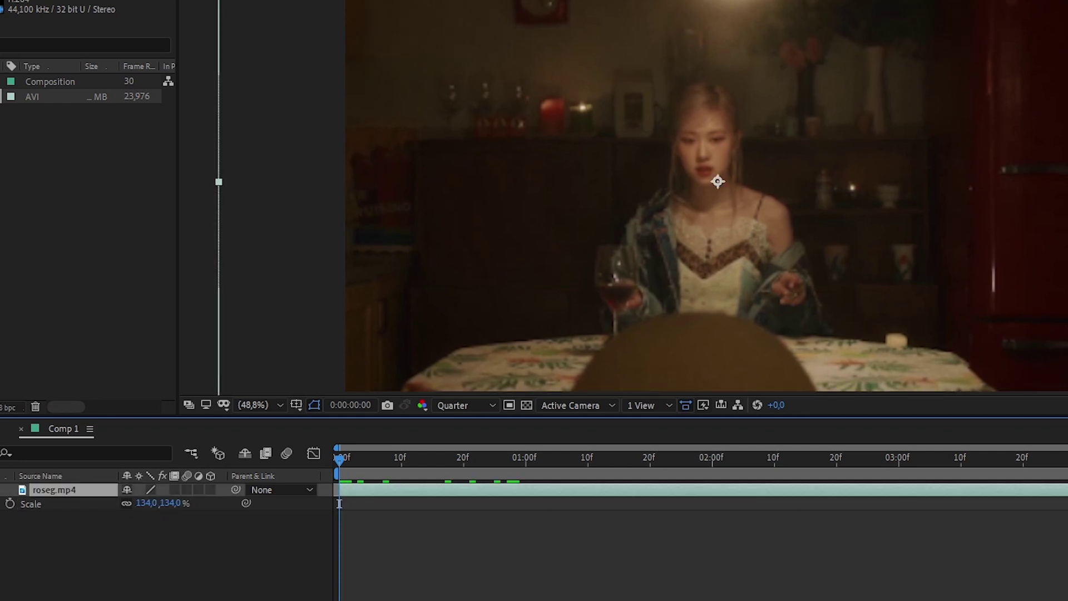
key(ctrl+shift+c)
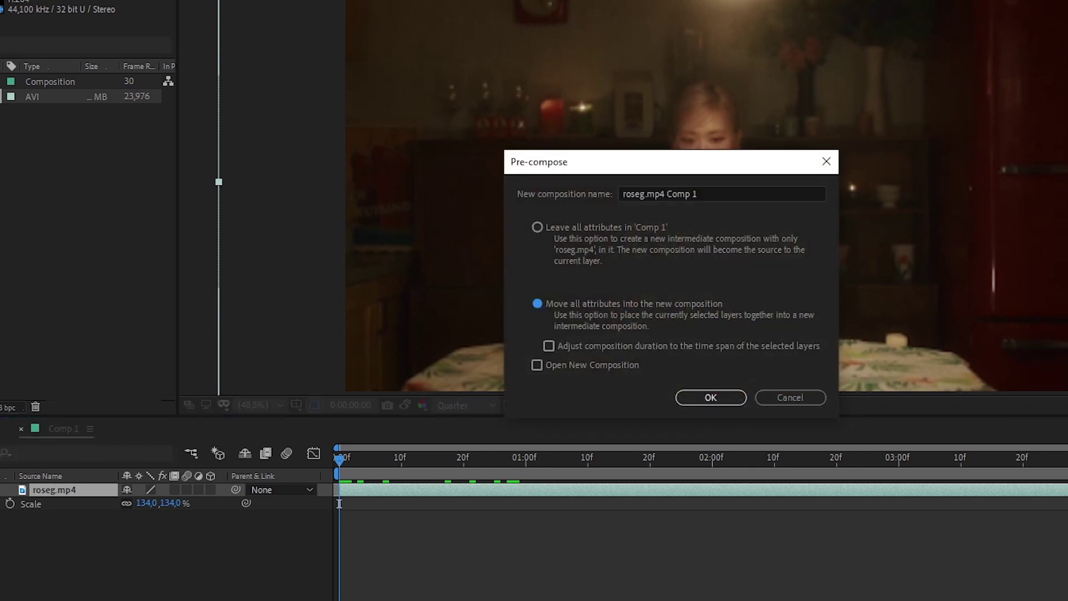
key(Return)
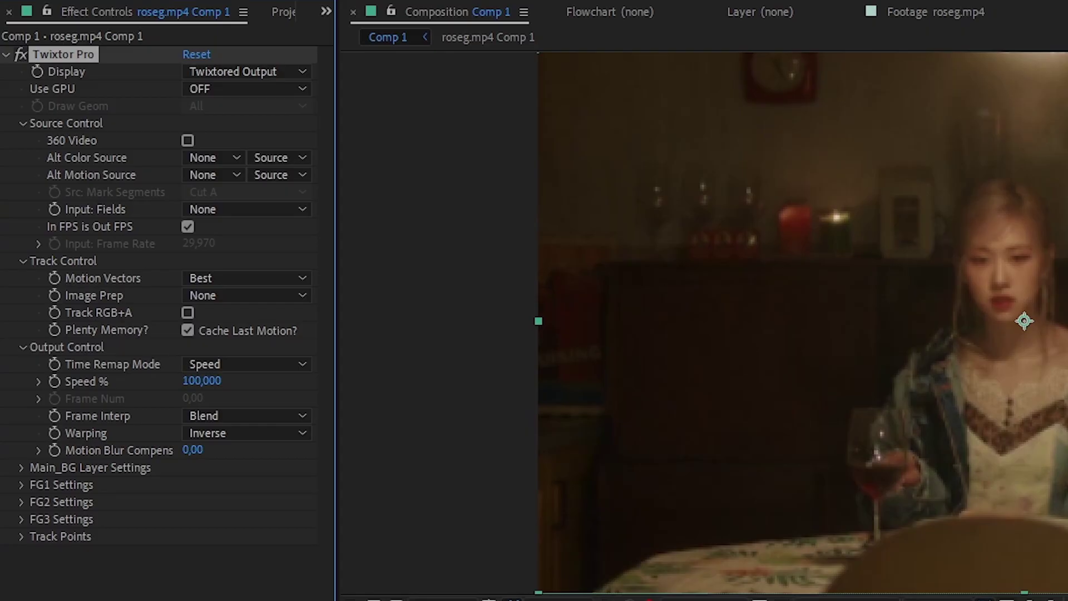
Disable In FPS is Out FPS in Twixtor Pro, set its input frame rate to 23,976 and check this against the source footage.
click(188, 226)
click(198, 244)
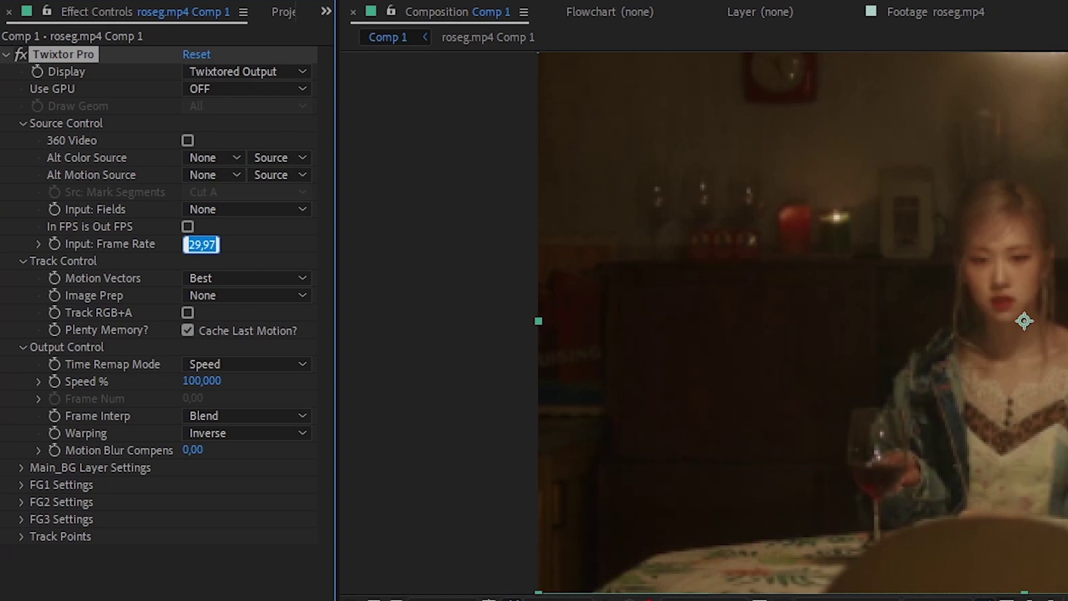
text(23,976)
key(Return)
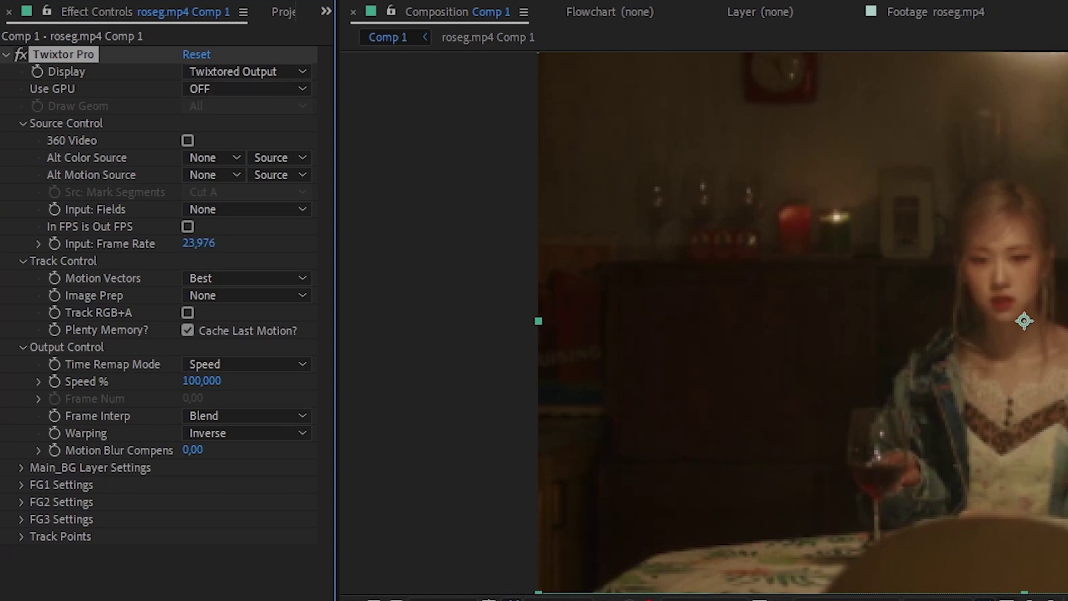
click(283, 11)
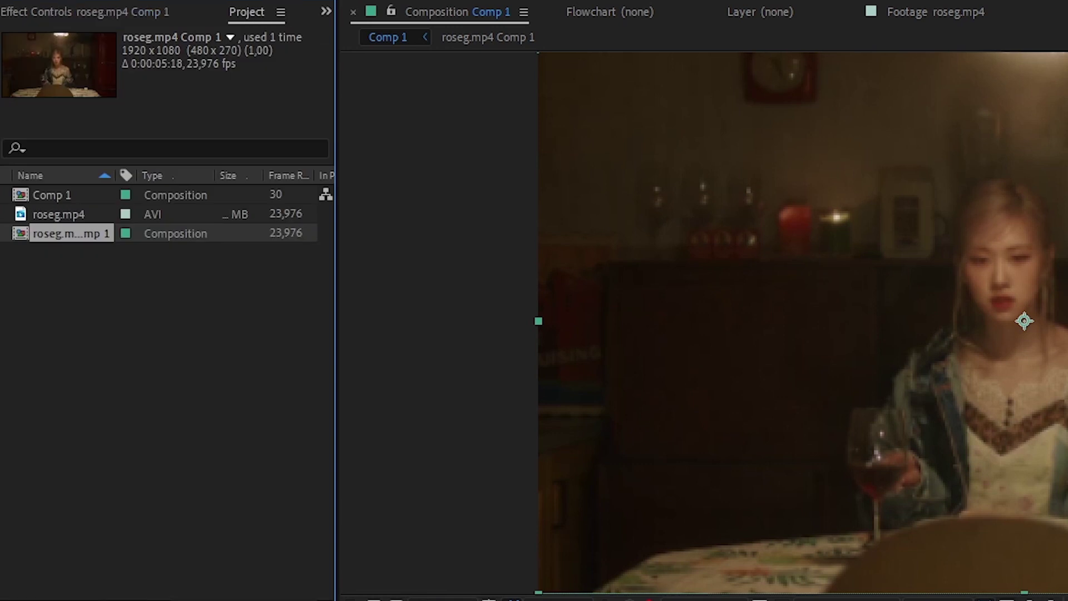
scroll(167, 211, right, 1)
click(256, 176)
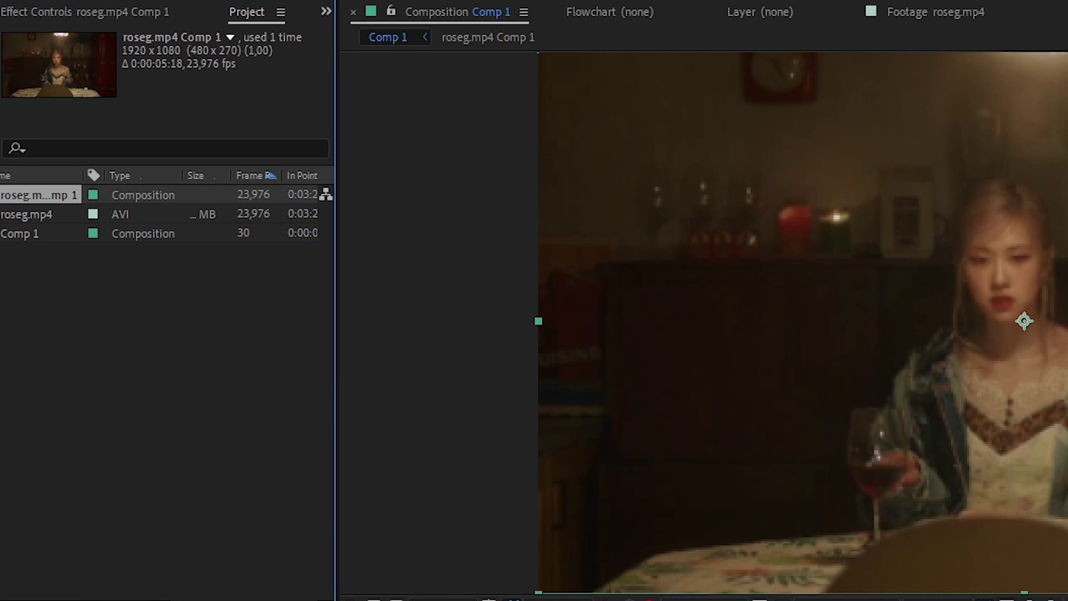
scroll(166, 214, left, 2)
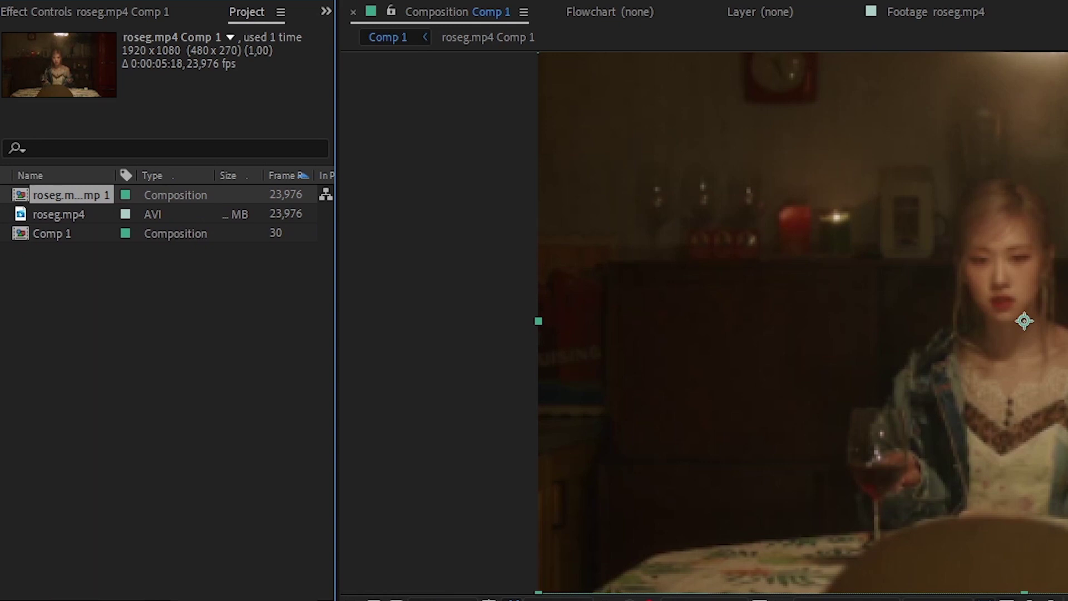
click(85, 11)
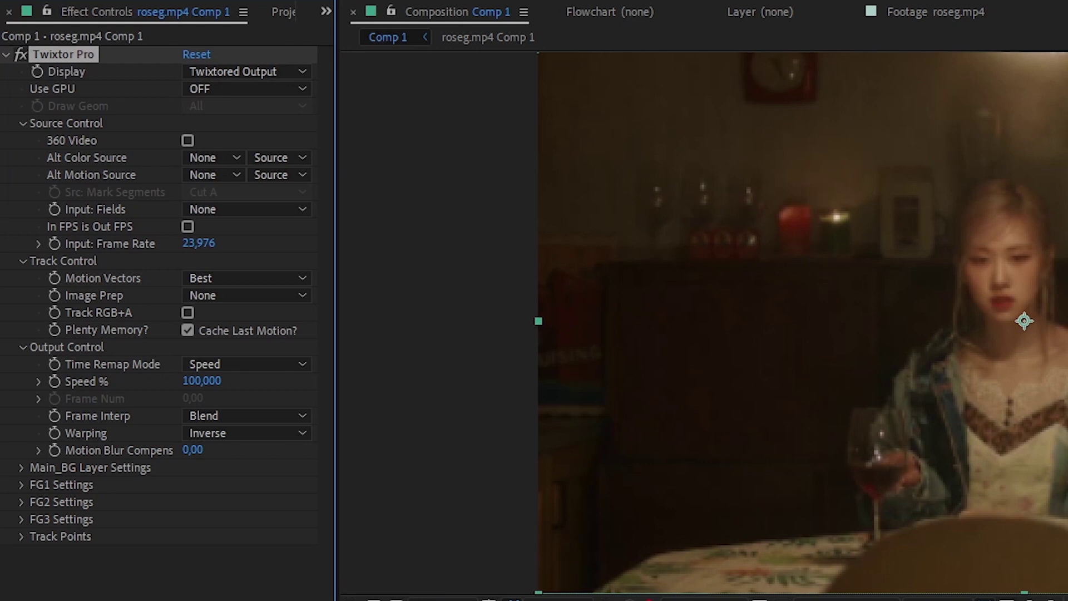
Keyframe Twixtor Pro's Speed % at 100 on frame 0 and 40 on frame 1, and preview the clip from the start.
click(534, 599)
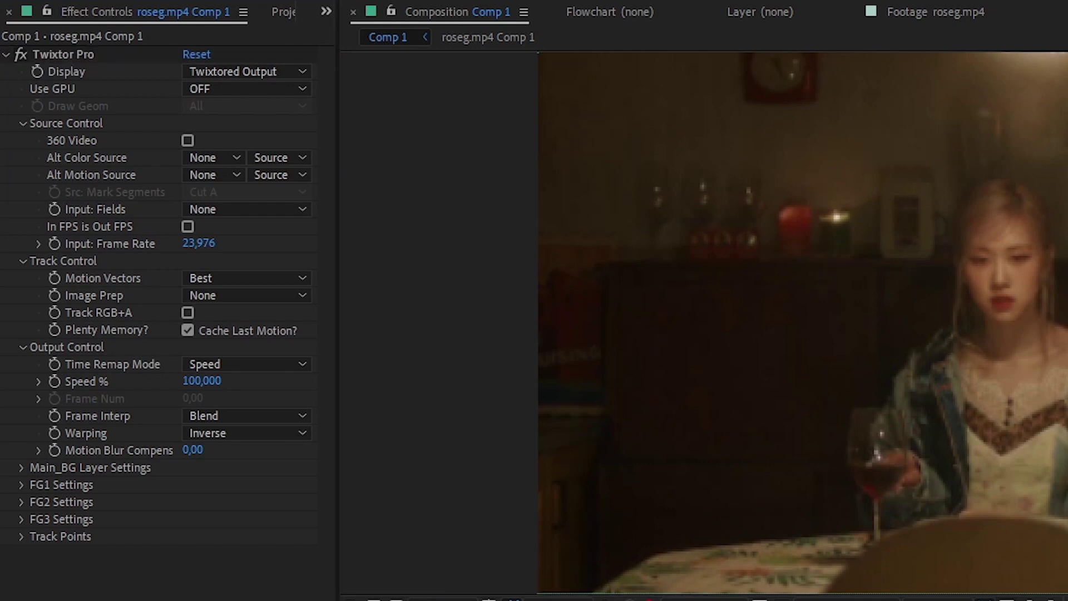
click(54, 382)
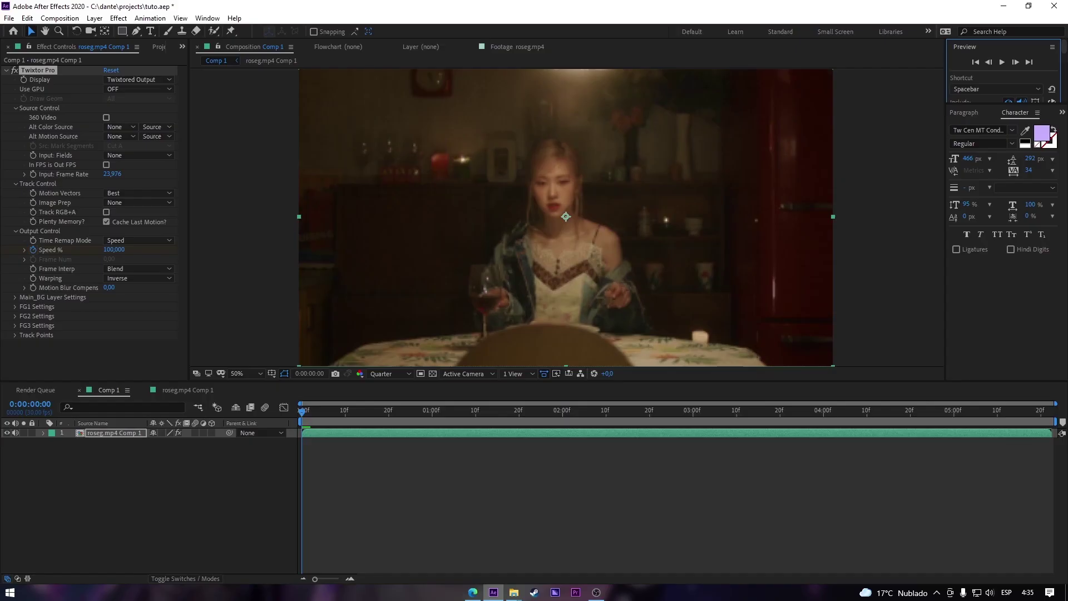
key(Page_Down)
click(114, 250)
text(40)
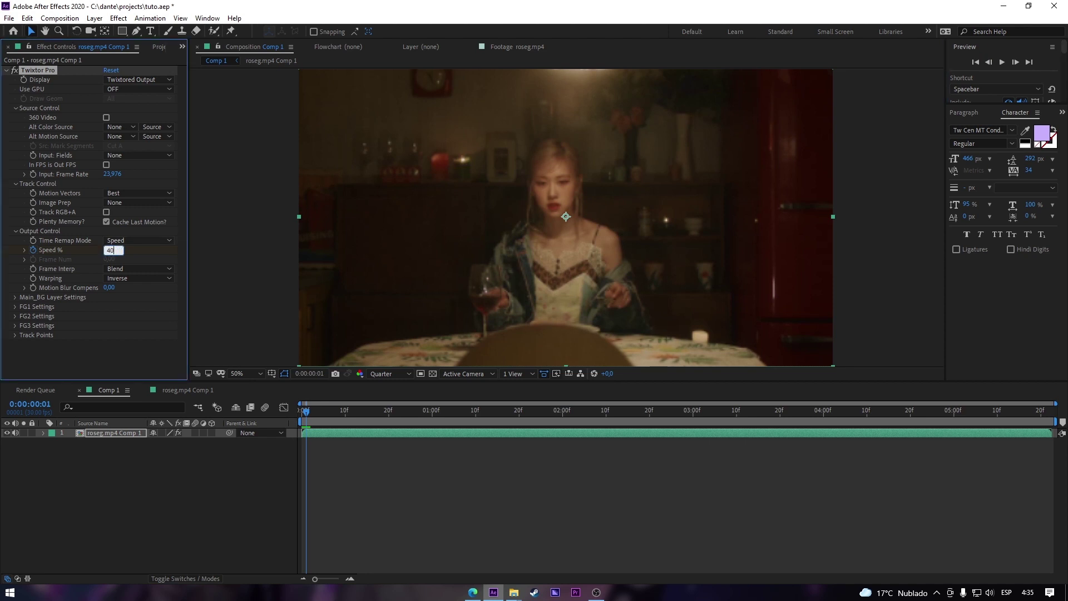
key(Return)
drag(306, 412, 285, 409)
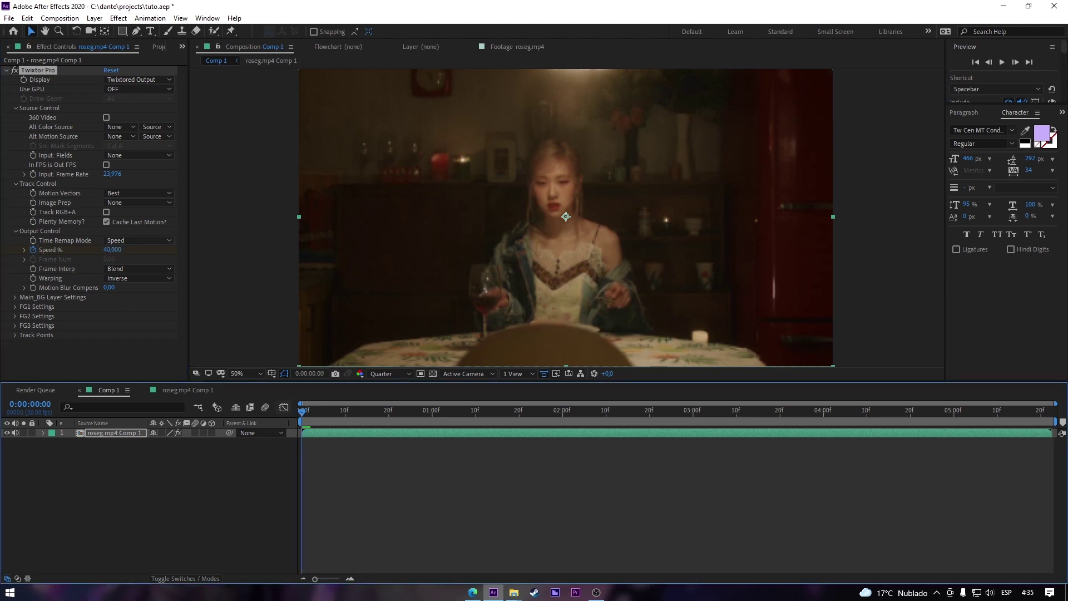
key(space)
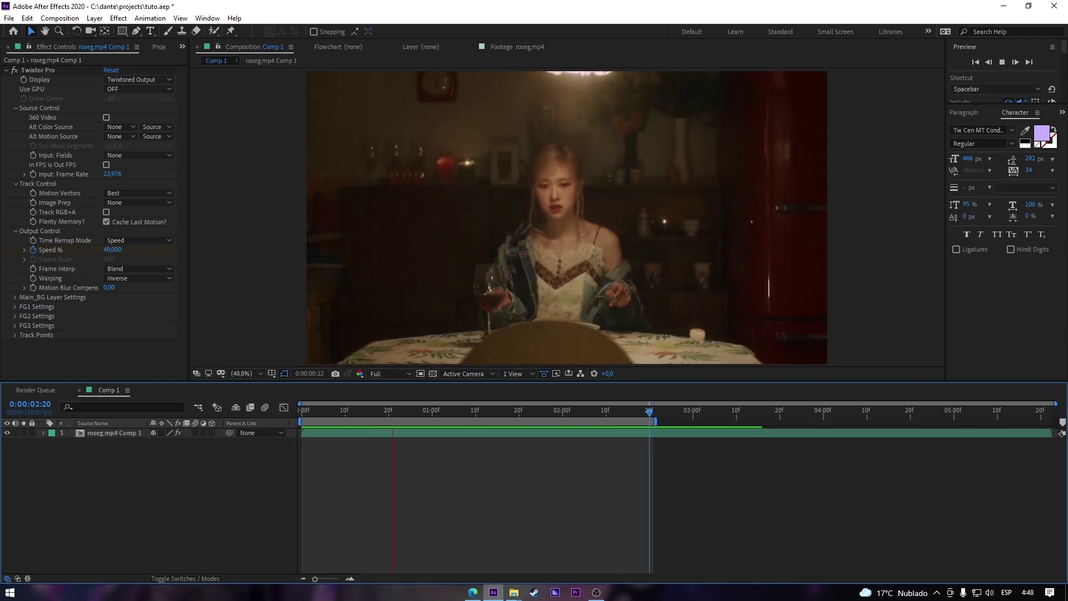
Trim the end of the roseg.mp4 Comp 1 layer to 0:00:02:20 and return to the composition's start.
key(Home)
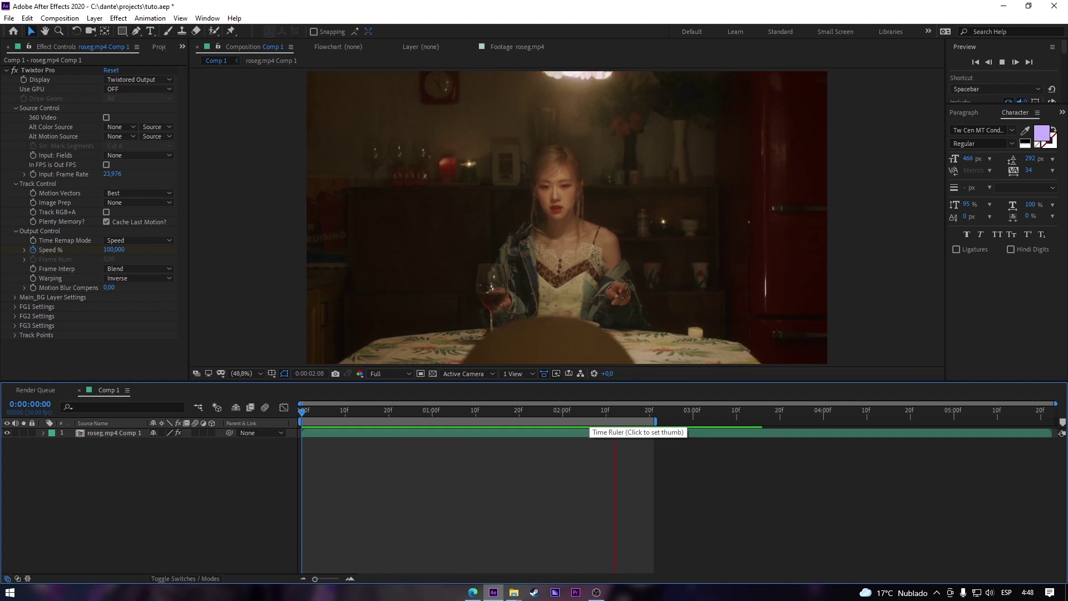
drag(640, 413, 649, 413)
click(623, 267)
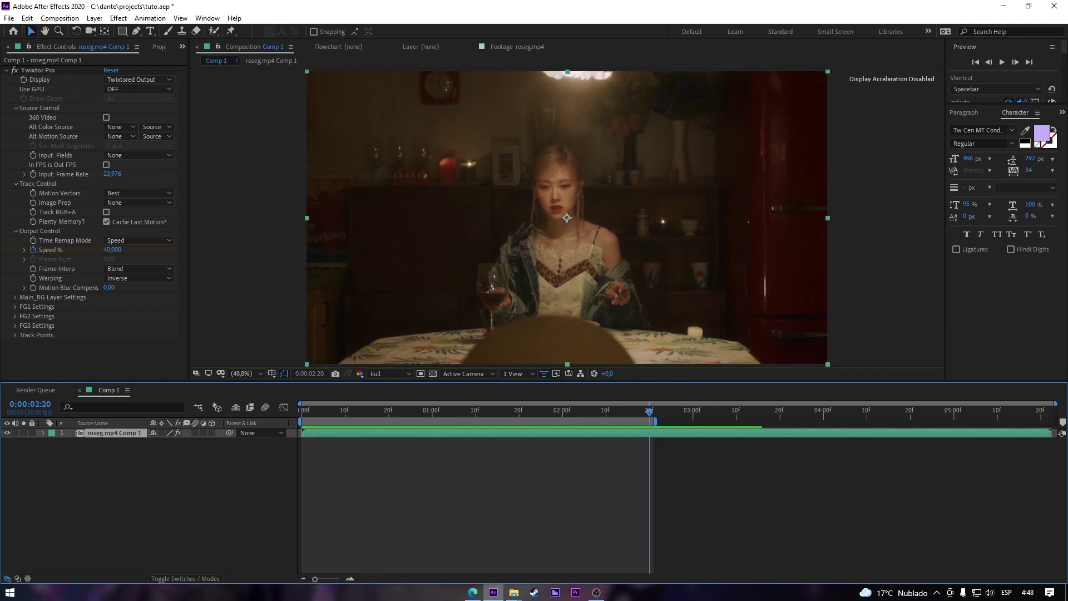
key(Home)
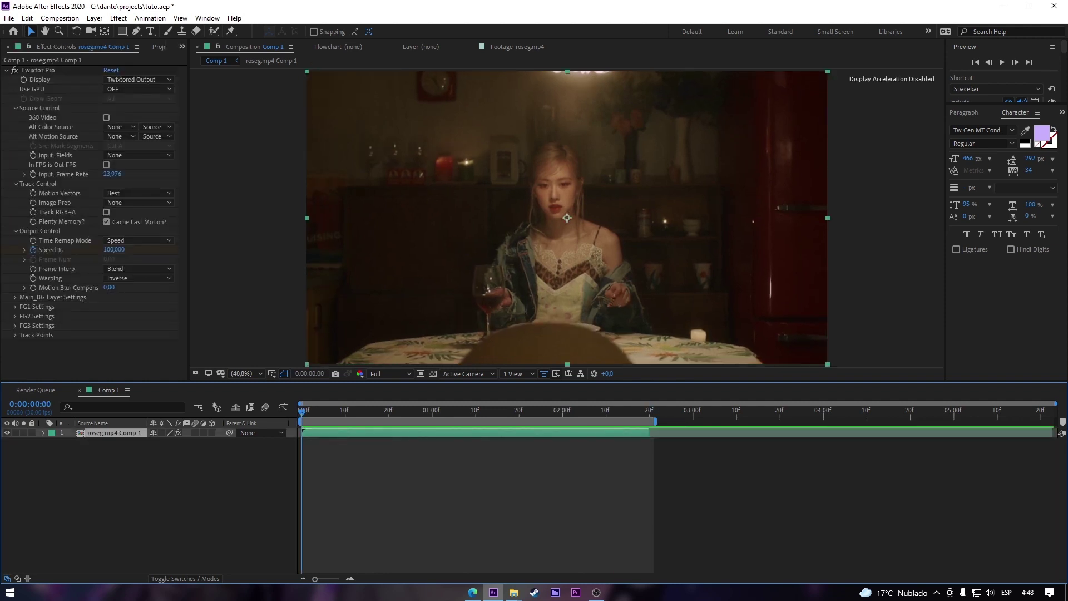
Pre-compose the Twixtor layer as roseg.mp4 Comp 3, moving all attributes into the new composition.
click(6, 71)
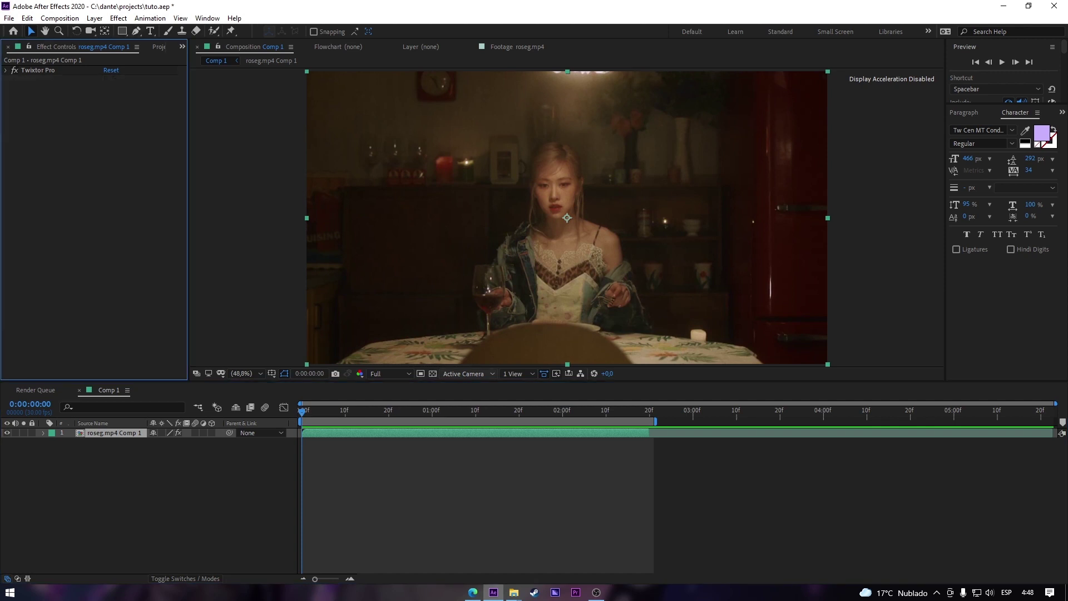
key(ctrl+shift+c)
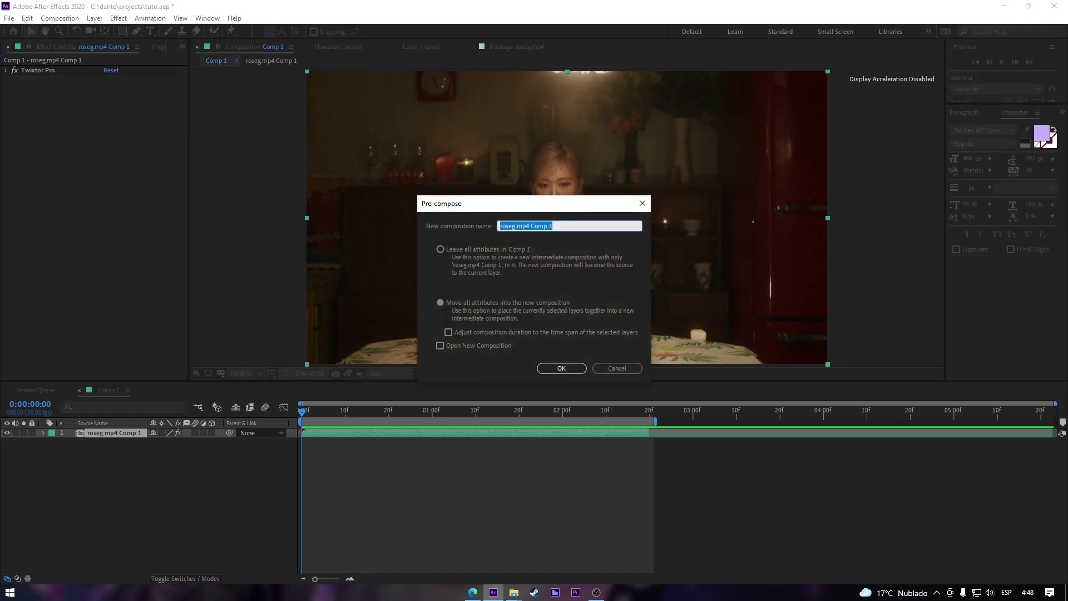
click(440, 302)
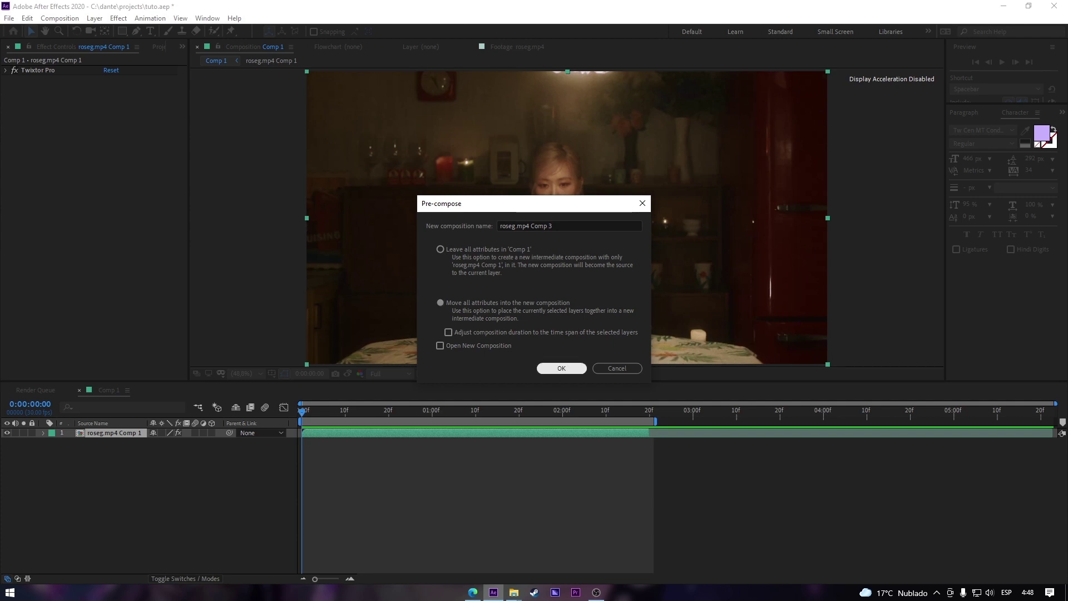
click(562, 368)
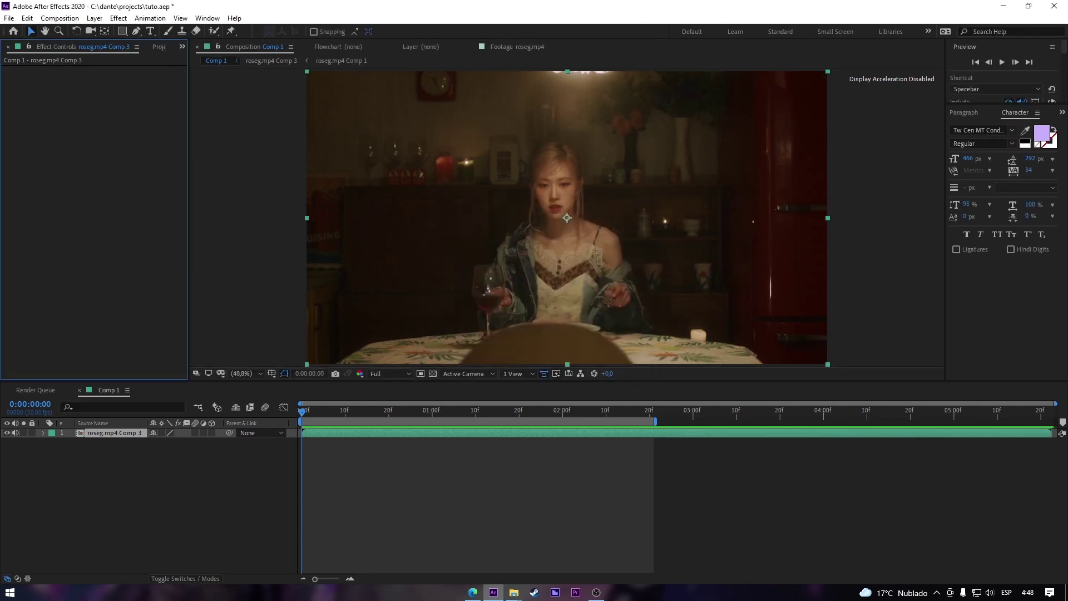
Split the roseg.mp4 Comp 3 layer at 0:00:02:20, delete the part after it, and play back the remaining clip.
drag(641, 412, 649, 412)
key(Page_Up)
key(Page_Up)
key(Page_Up)
key(Page_Up)
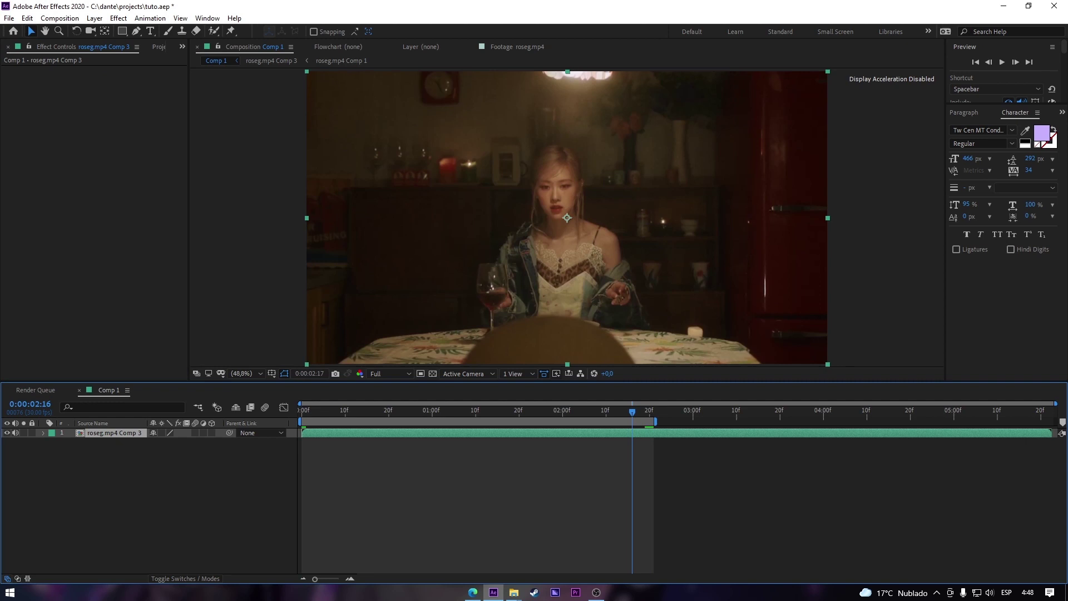
key(Page_Down)
key(Page_Down)
key(Page_Down)
key(Page_Down)
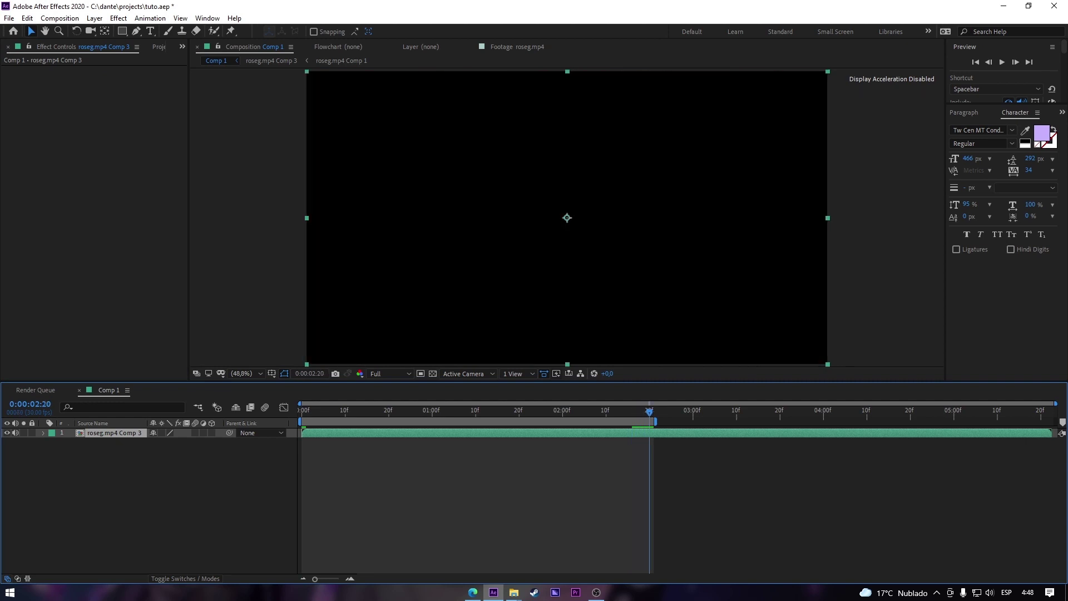
key(Page_Up)
key(Page_Up)
key(Page_Down)
key(Page_Down)
key(ctrl+shift+d)
key(Delete)
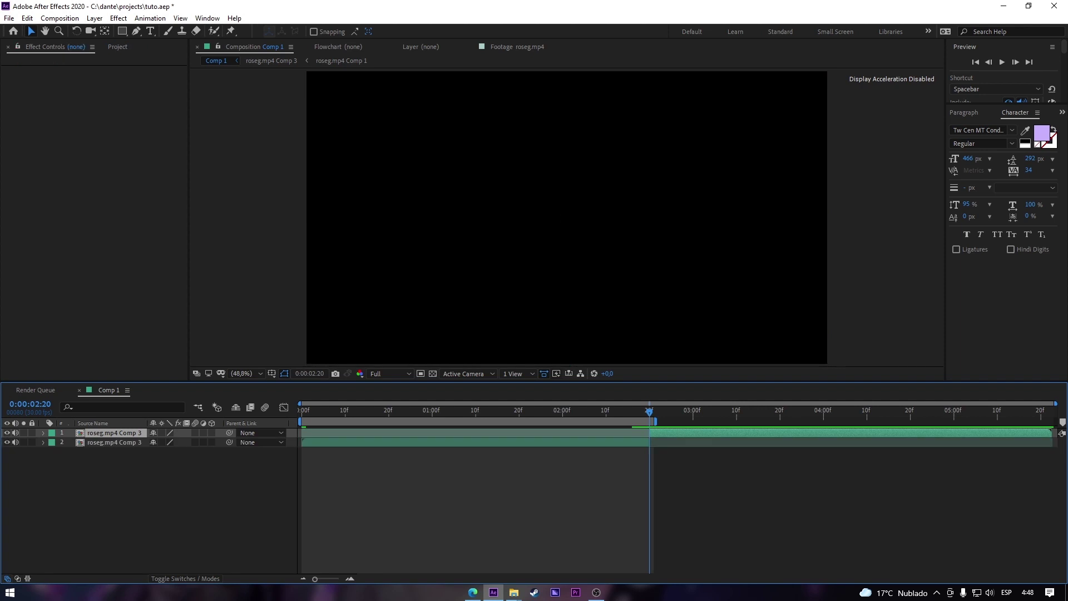
key(space)
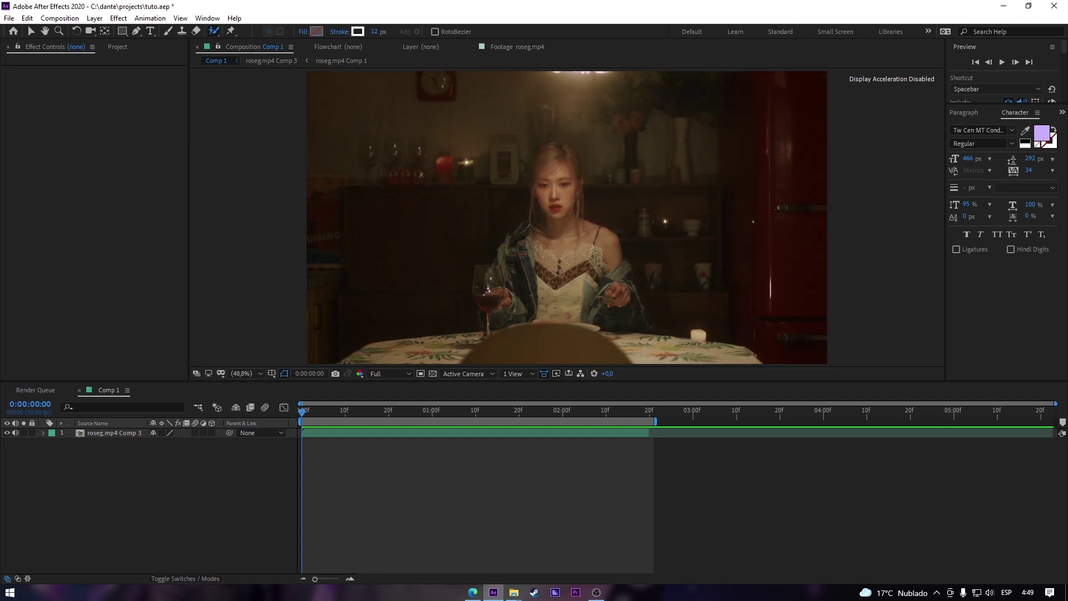
Activate the Pen tool with no layer selected and bring the table's lower corner into close view at the composition's start.
key(ctrl+a)
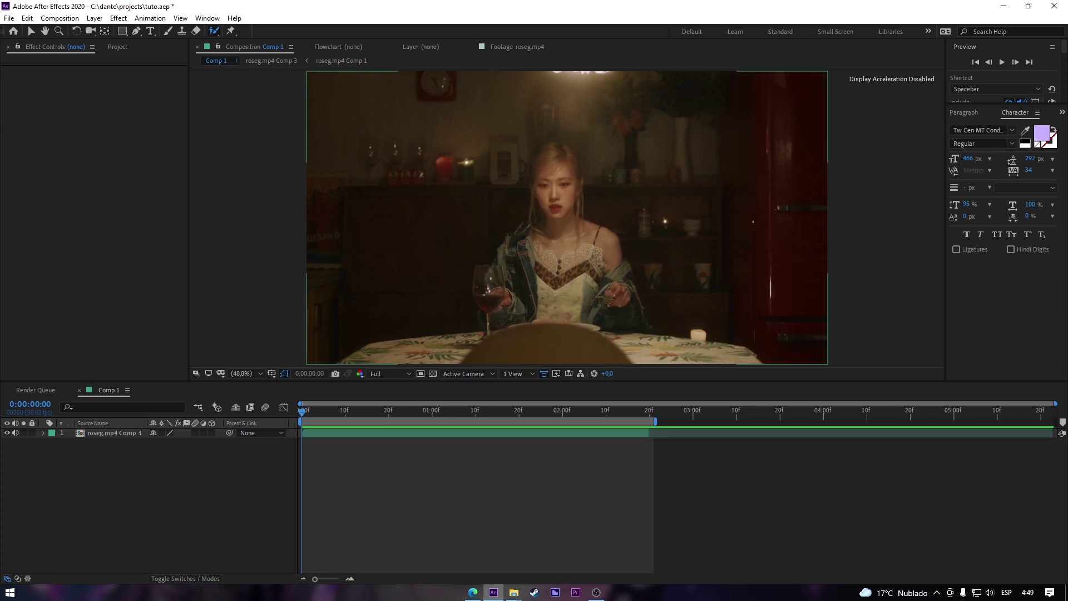
key(ctrl+shift+a)
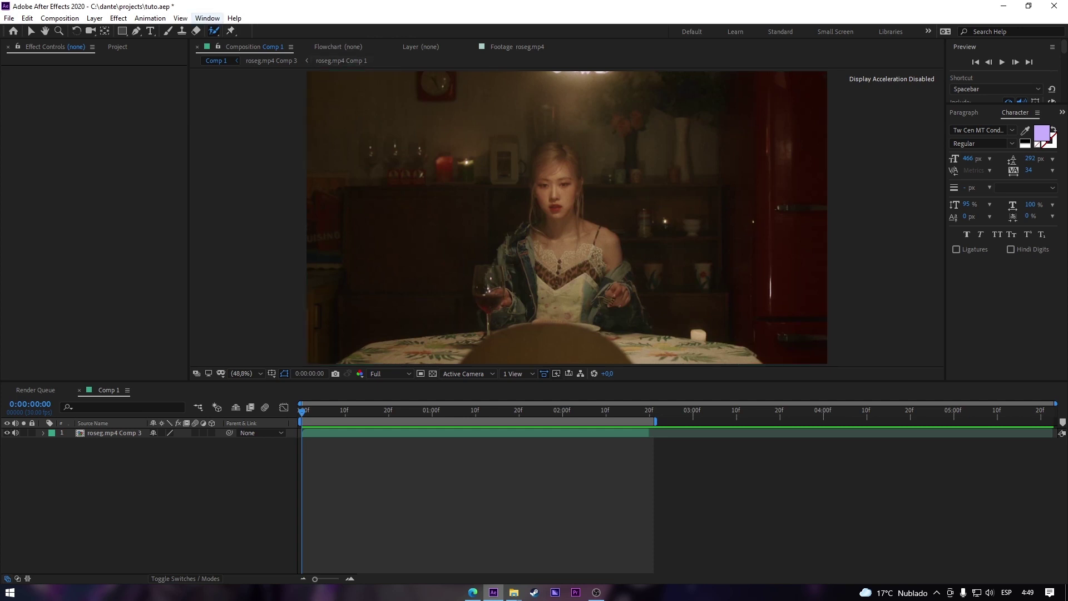
click(136, 31)
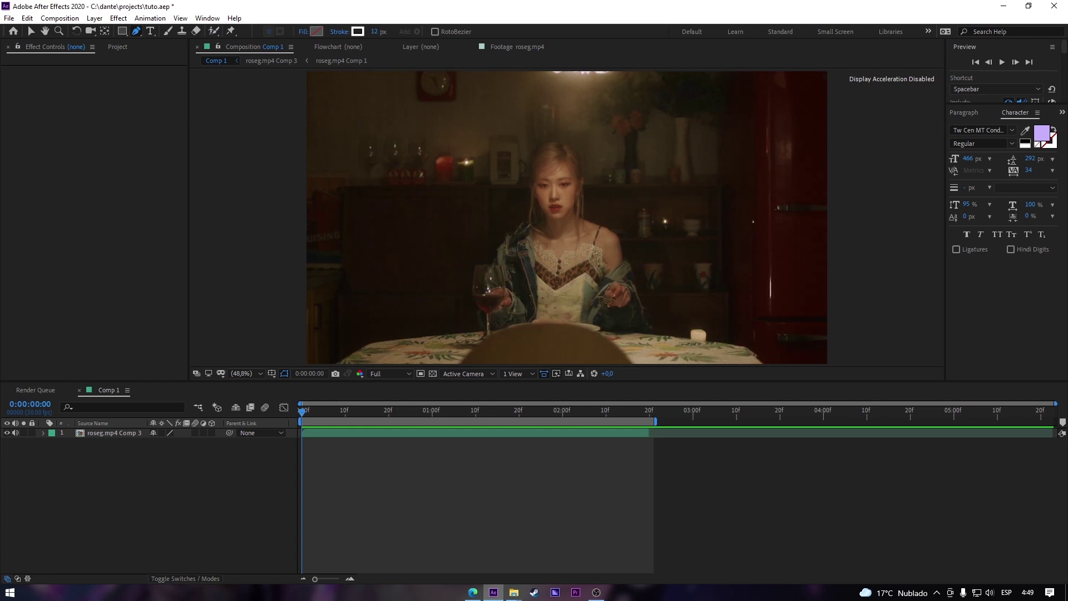
drag(302, 411, 572, 412)
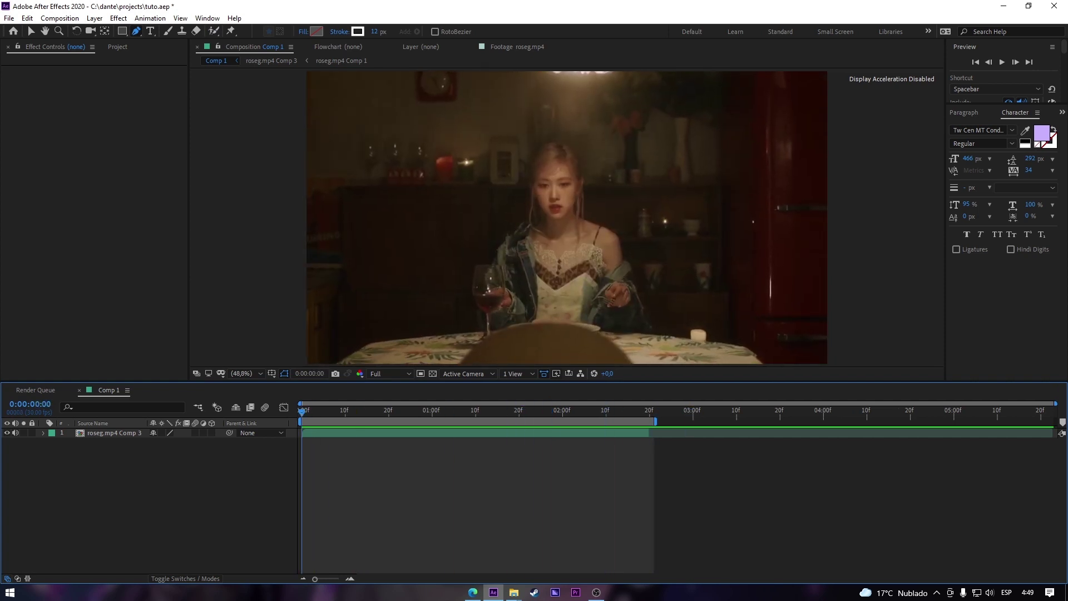
scroll(773, 362, up, 5)
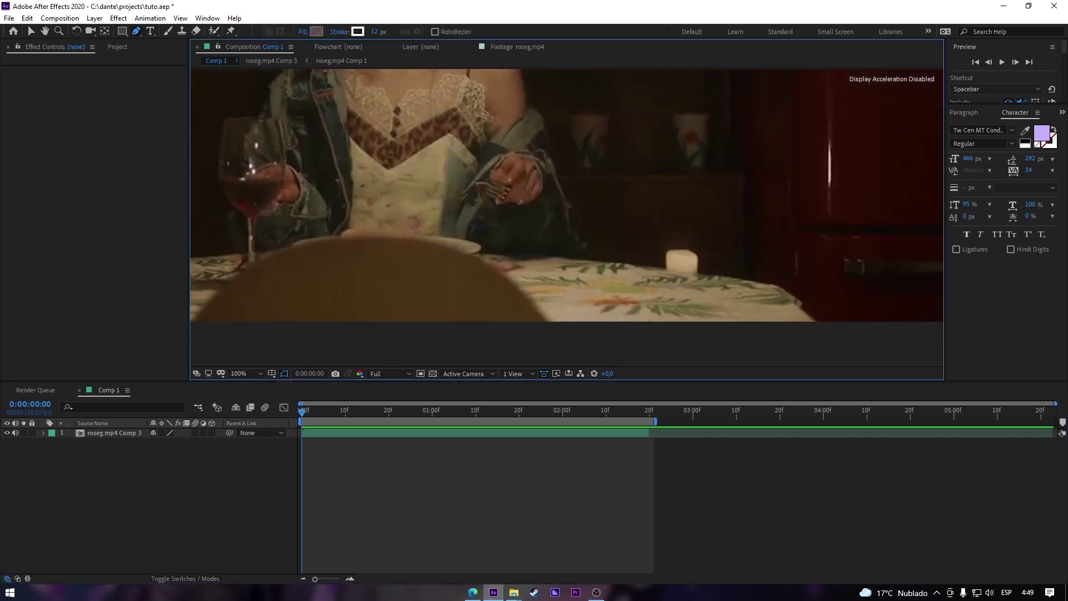
scroll(568, 222, down, 2)
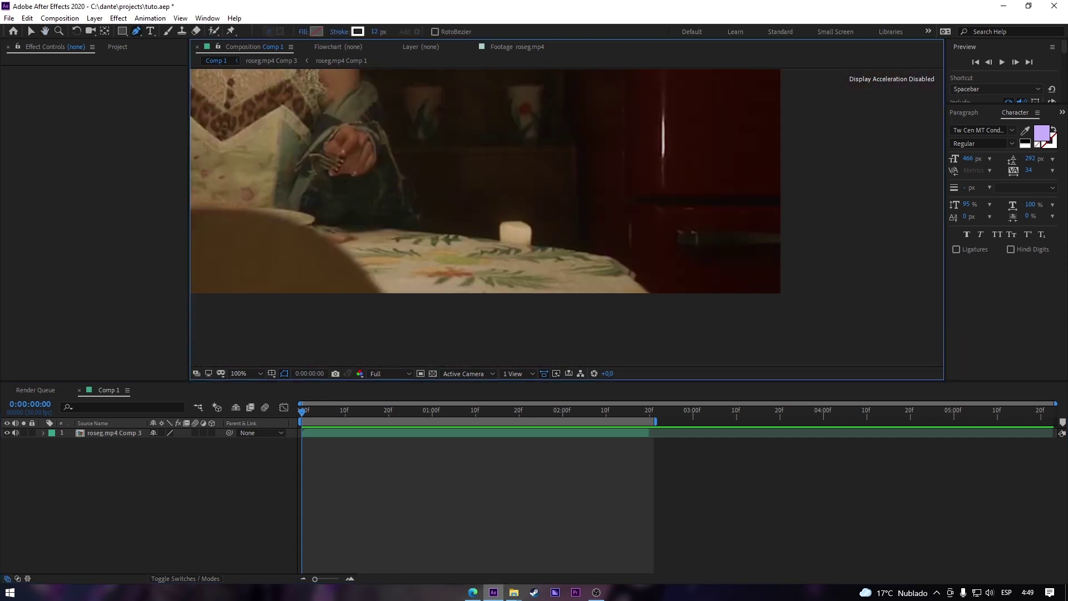
click(650, 294)
click(128, 490)
click(114, 433)
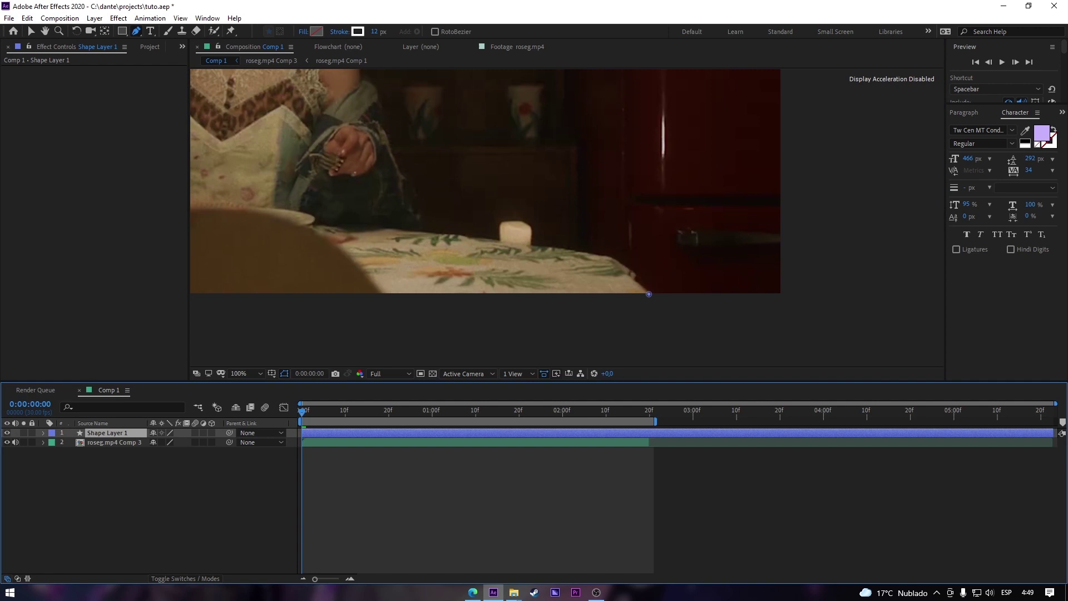
key(Delete)
Draw a Pen tool mask on the roseg.mp4 Comp 3 layer around the woman, wine glass and table, and save the project.
click(114, 433)
click(651, 295)
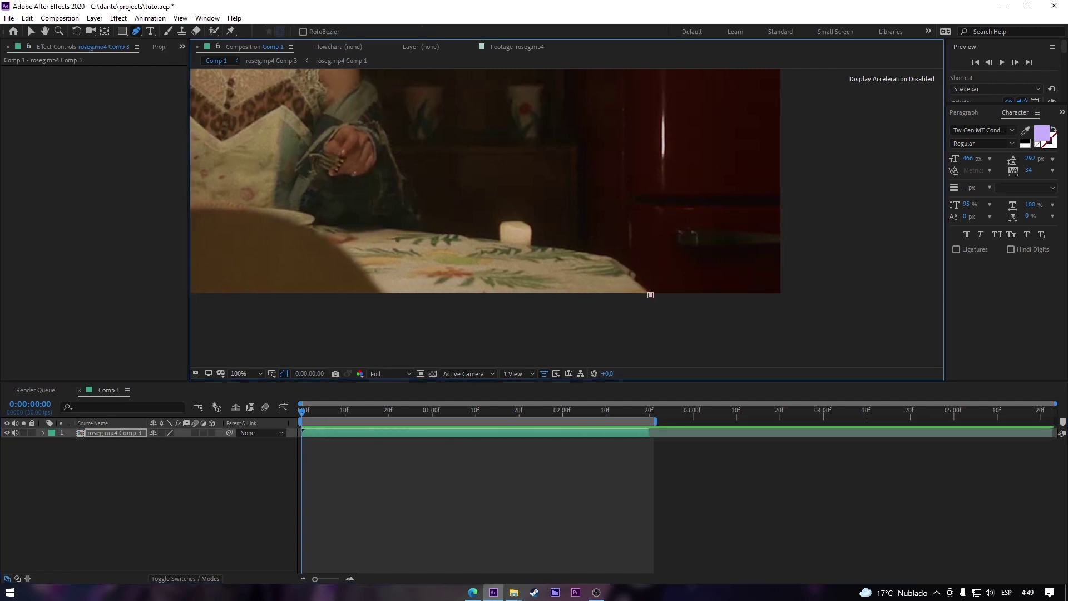
scroll(645, 292, up, 2)
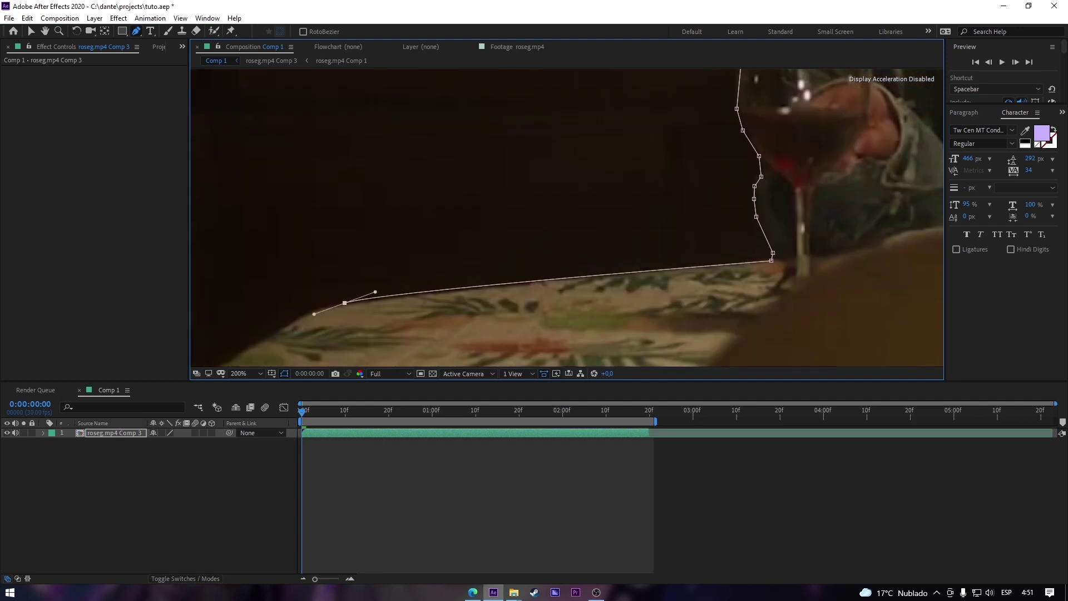
key(ctrl+s)
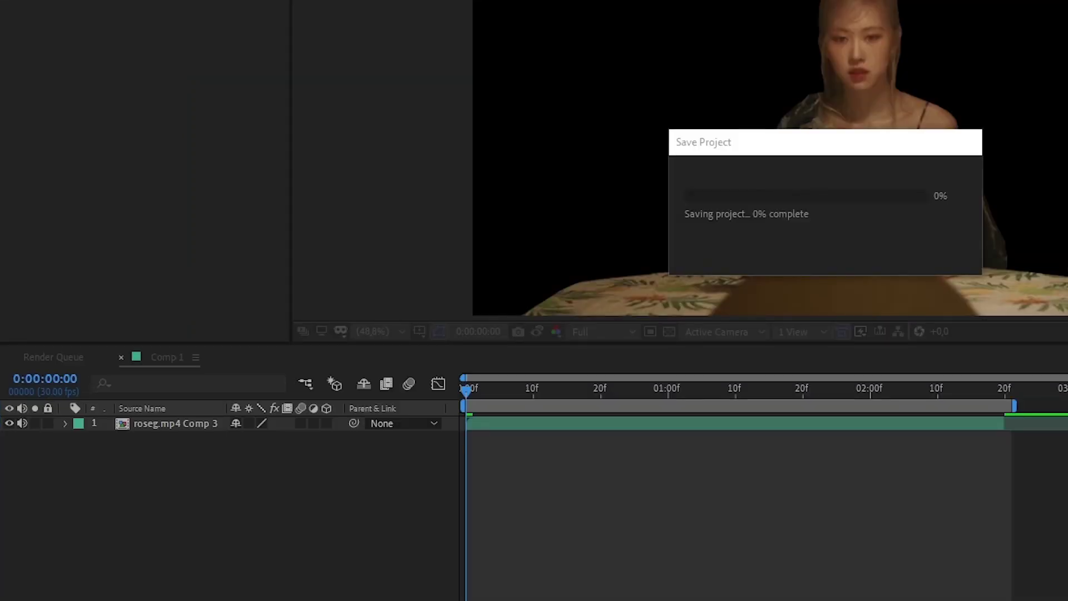
Reveal all properties of Mask 1 on the roseg.mp4 Comp 3 layer, including feather, opacity and expansion.
click(176, 423)
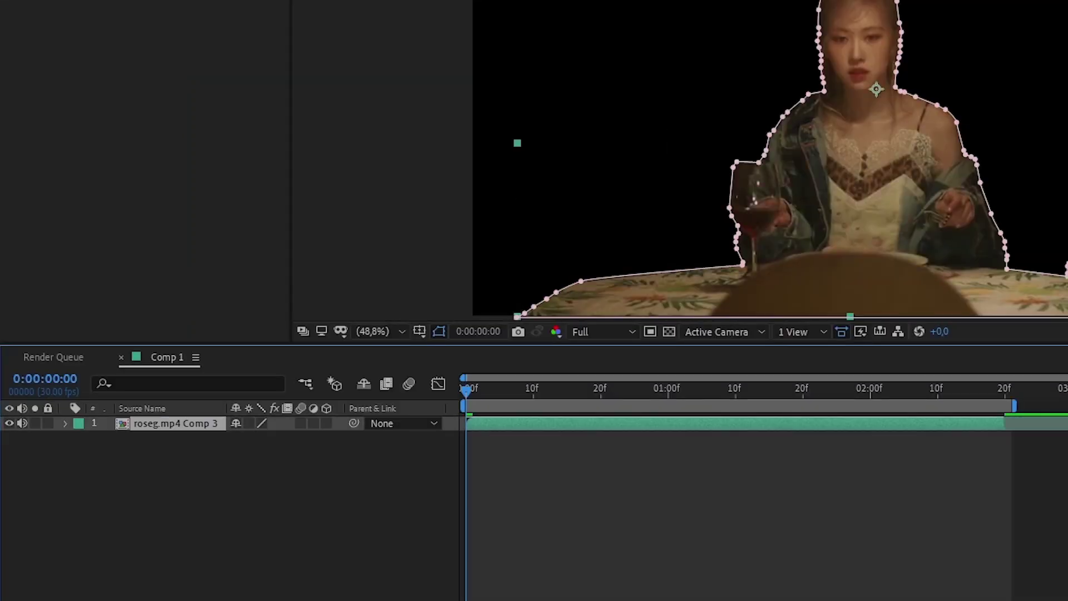
key(m)
key(ctrl+shift+a)
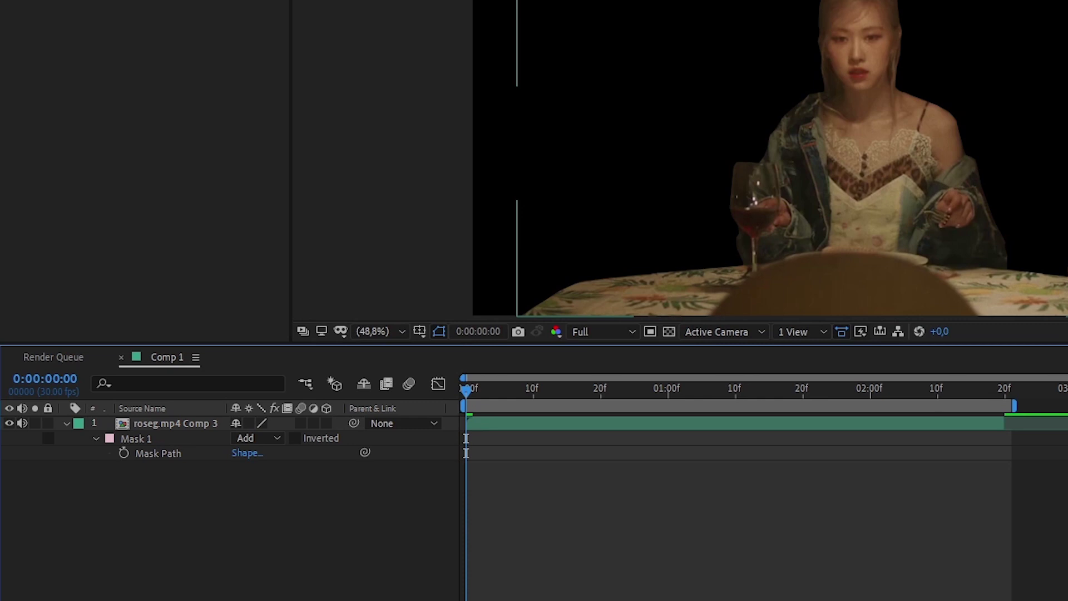
click(136, 439)
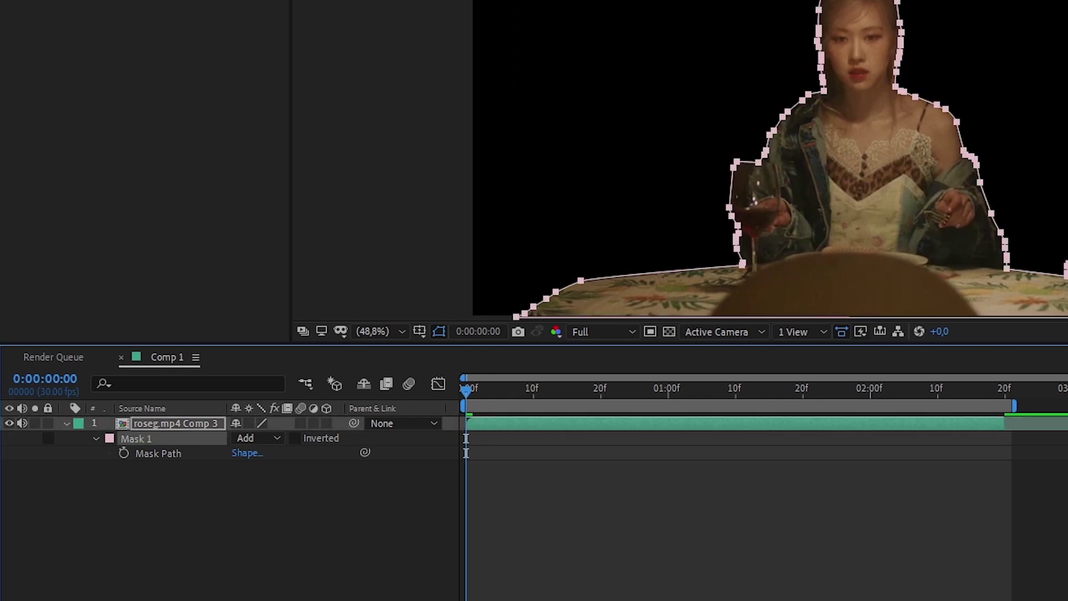
key(m)
click(176, 423)
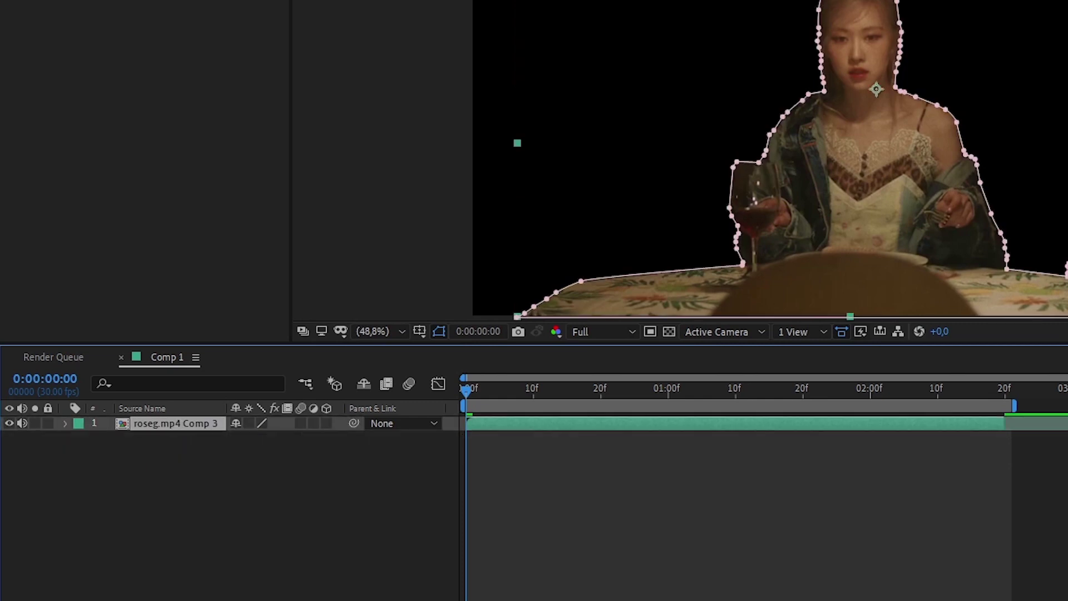
key(m)
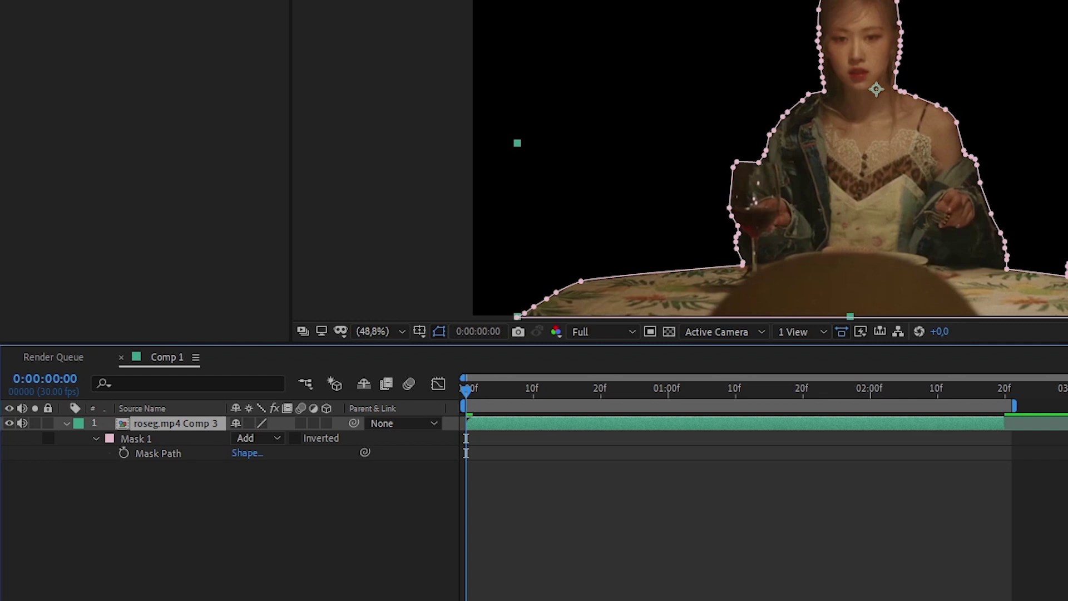
key(m)
key(m)
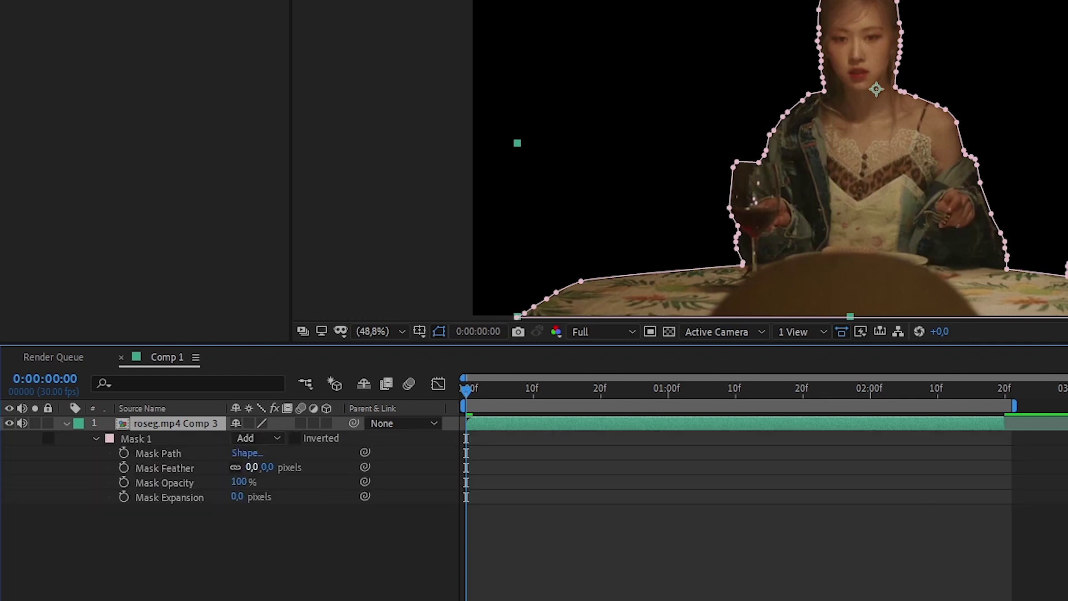
Try Mask Feather values of 18 and 4 pixels on Mask 1.
click(165, 468)
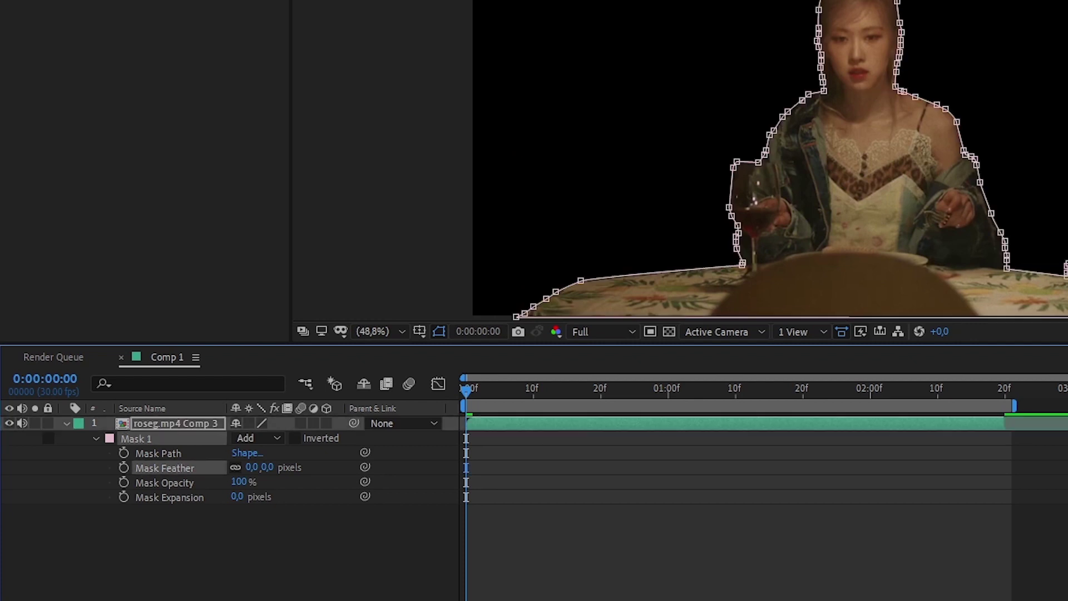
drag(268, 467, 278, 468)
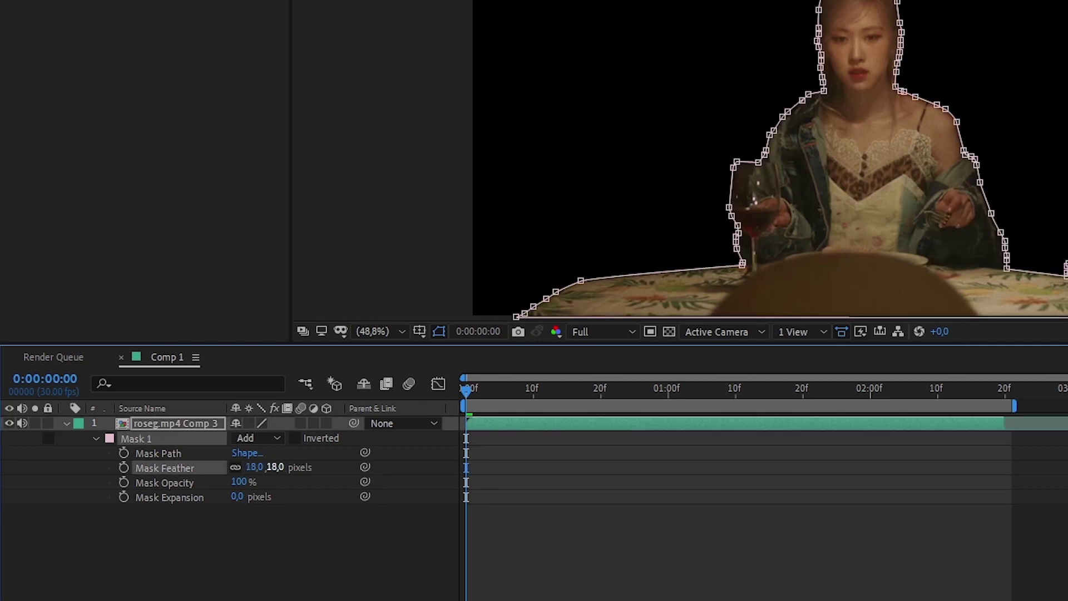
key(F2)
click(275, 467)
text(1)
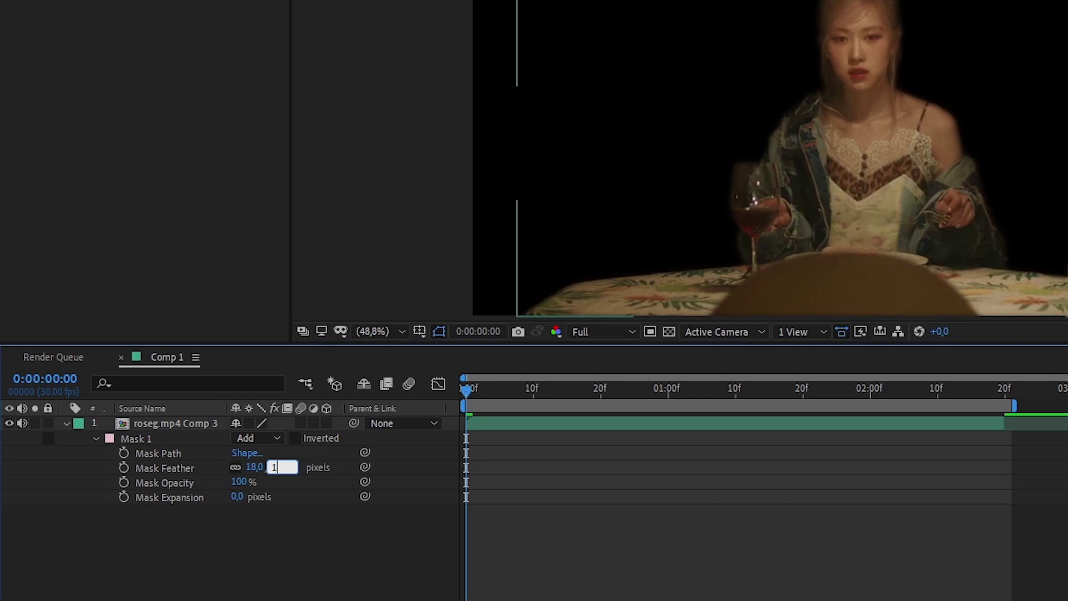
text(4)
key(Return)
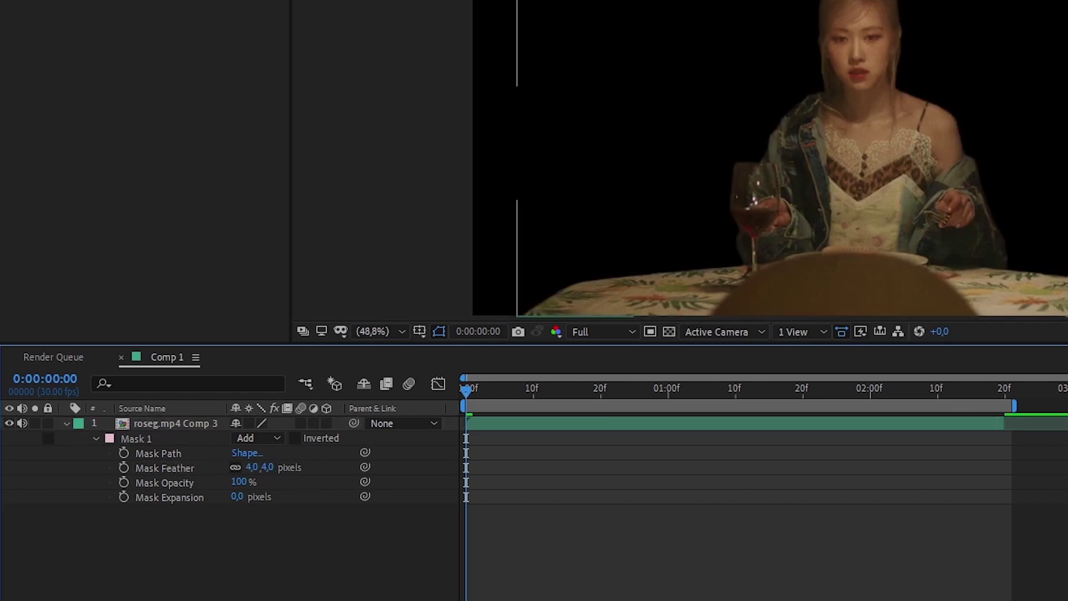
Set Mask 1's Mask Feather to 3 pixels and save the project.
click(267, 468)
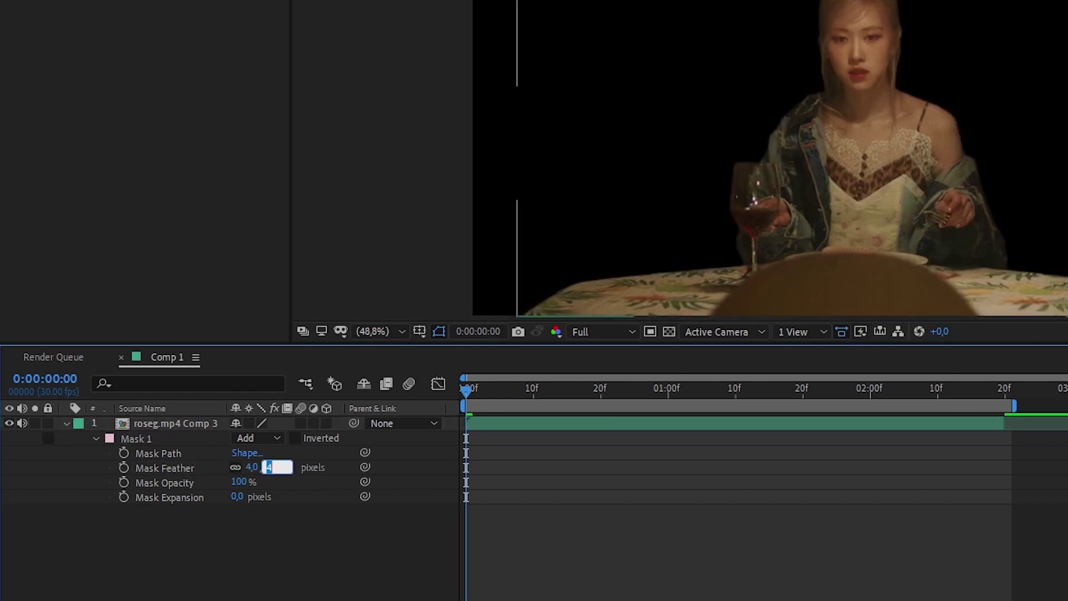
text(3)
key(Return)
key(ctrl+s)
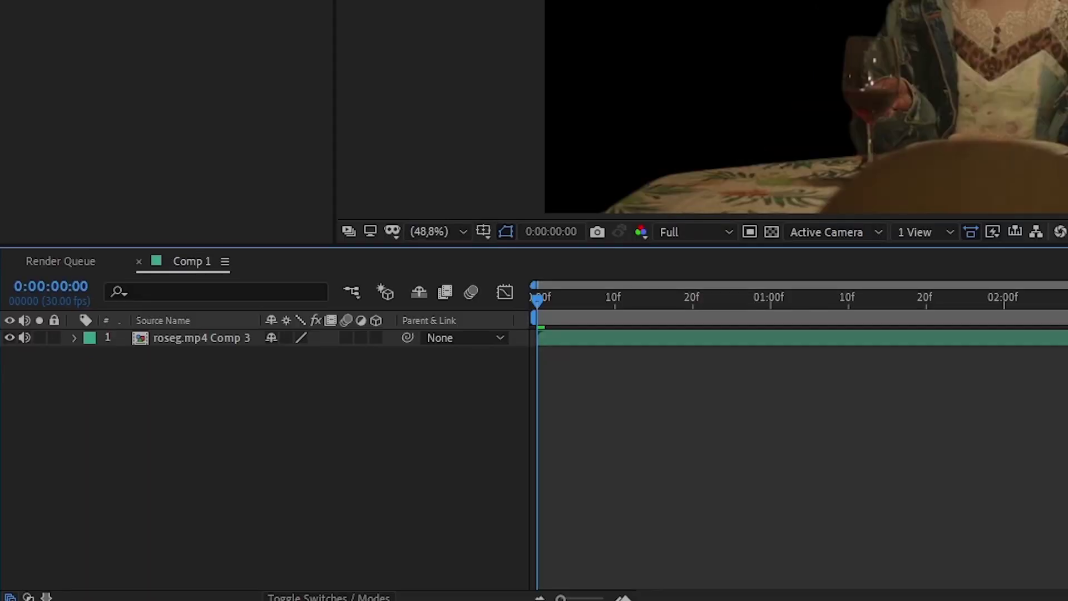
Show only Mask 1's Mask Path on the roseg.mp4 Comp 3 layer and add its first keyframe at 0:00:00:00.
click(175, 423)
key(m)
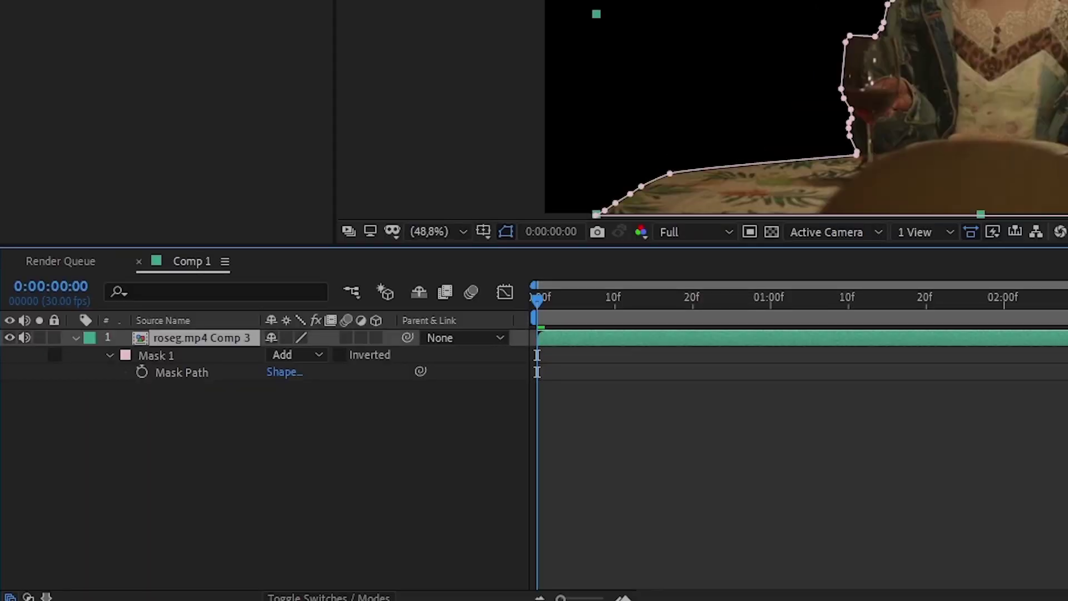
click(142, 372)
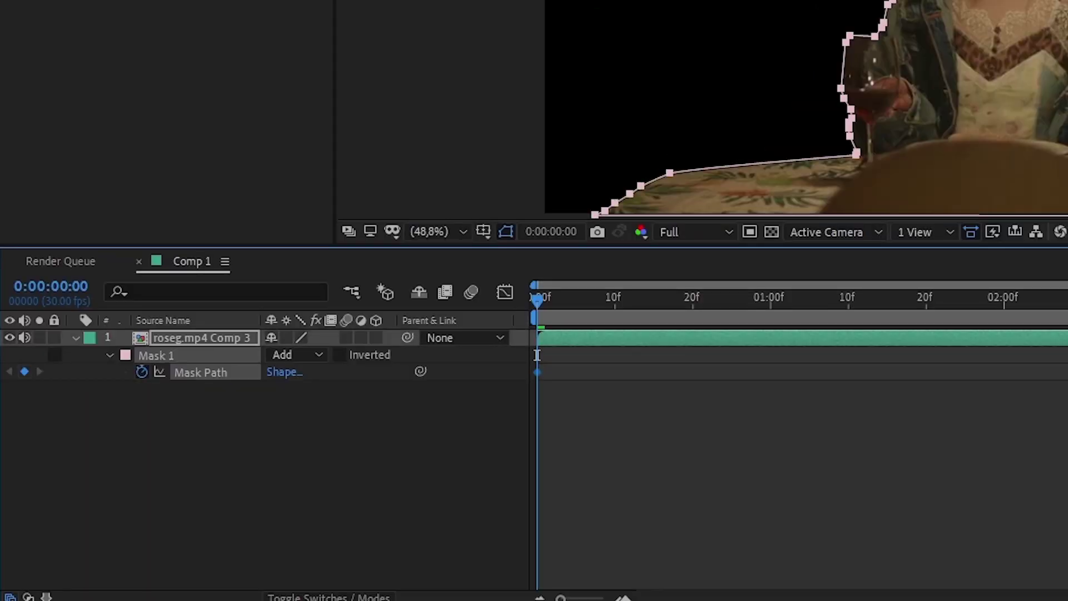
key(ctrl+shift+a)
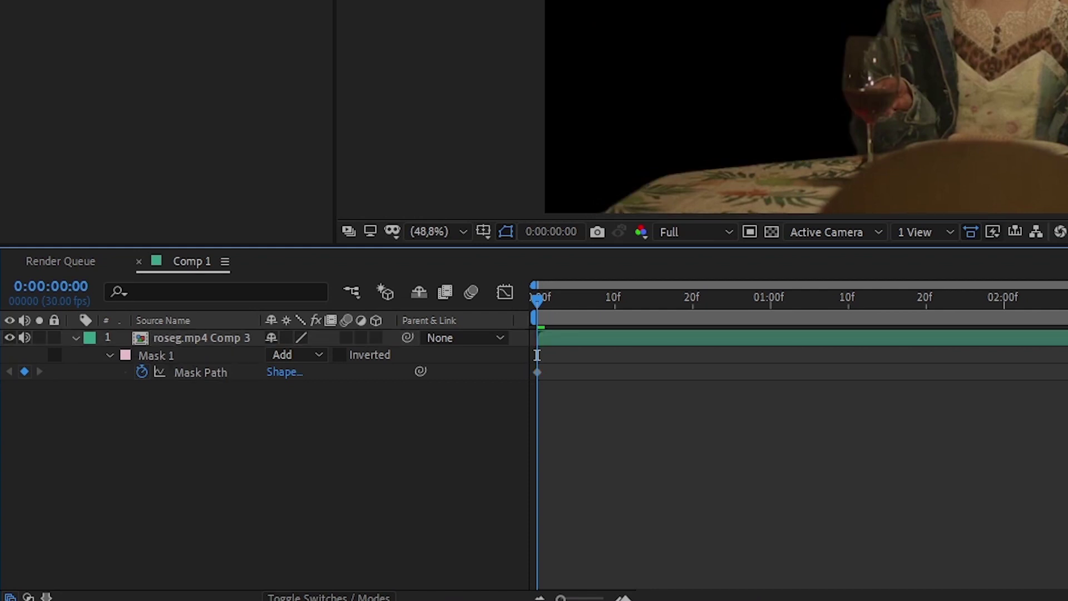
Play through the masked clip from start to end to check how well the mask follows the woman and table.
key(space)
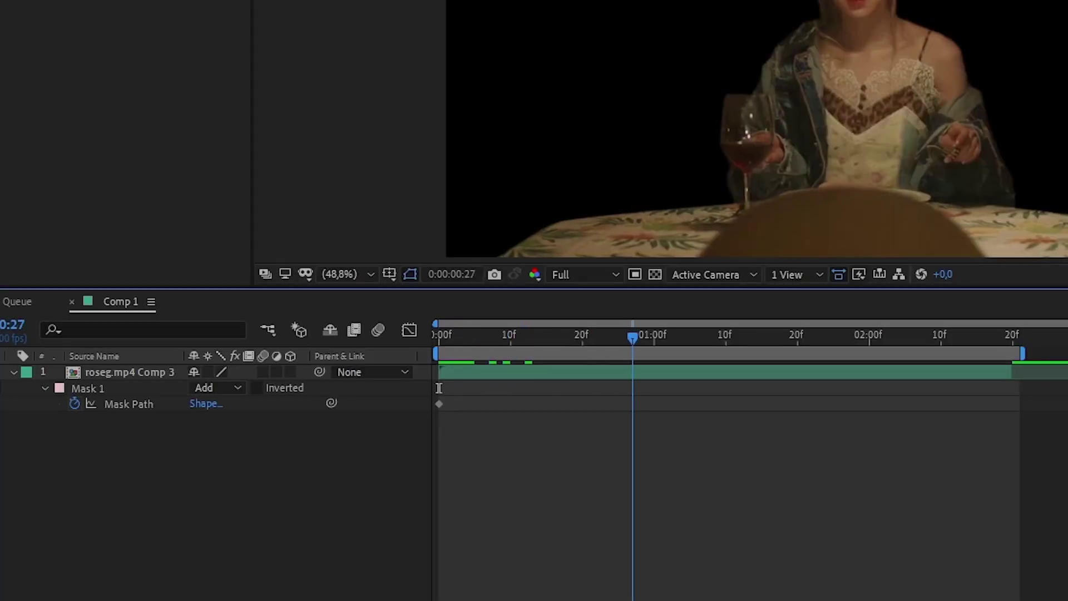
key(space)
key(Page_Up)
key(Page_Up)
key(Page_Up)
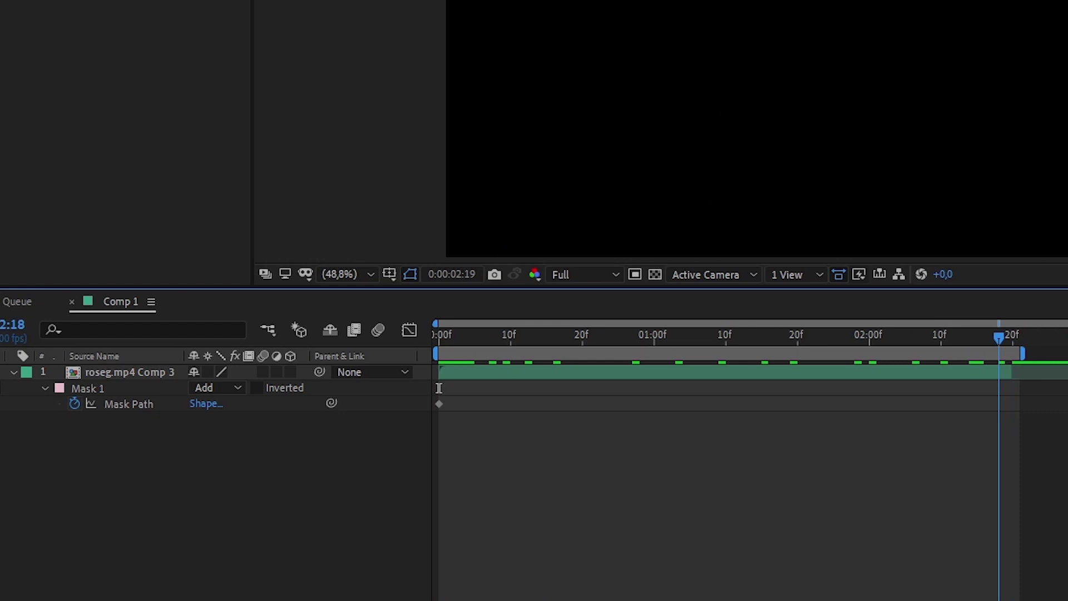
drag(998, 337, 439, 337)
key(space)
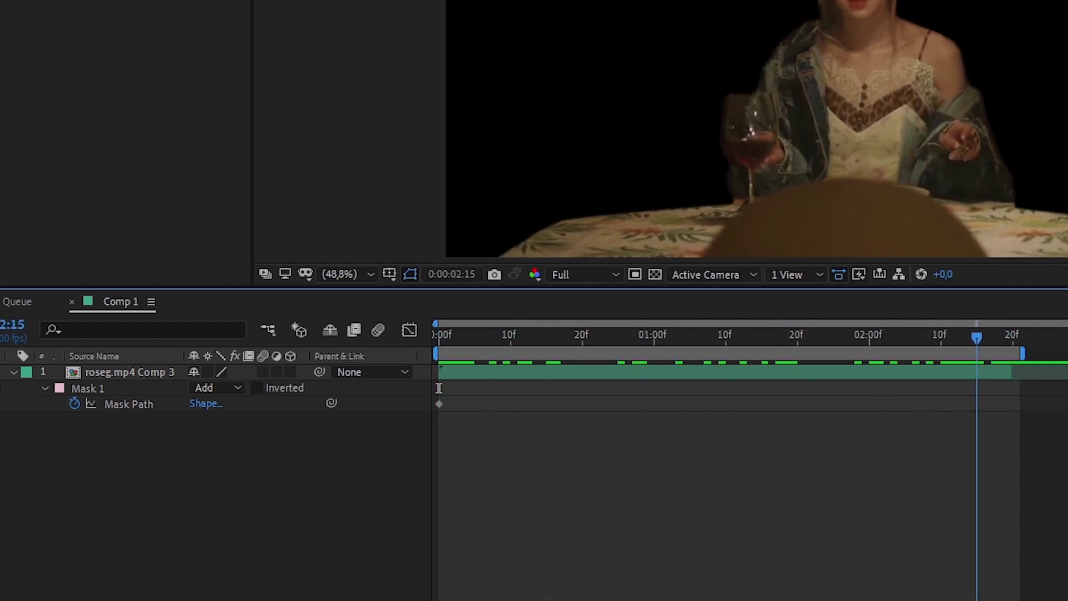
Adjust Mask 1's outline to the woman, glass and table at 0:00:02:19, creating a second Mask Path keyframe there.
click(1005, 388)
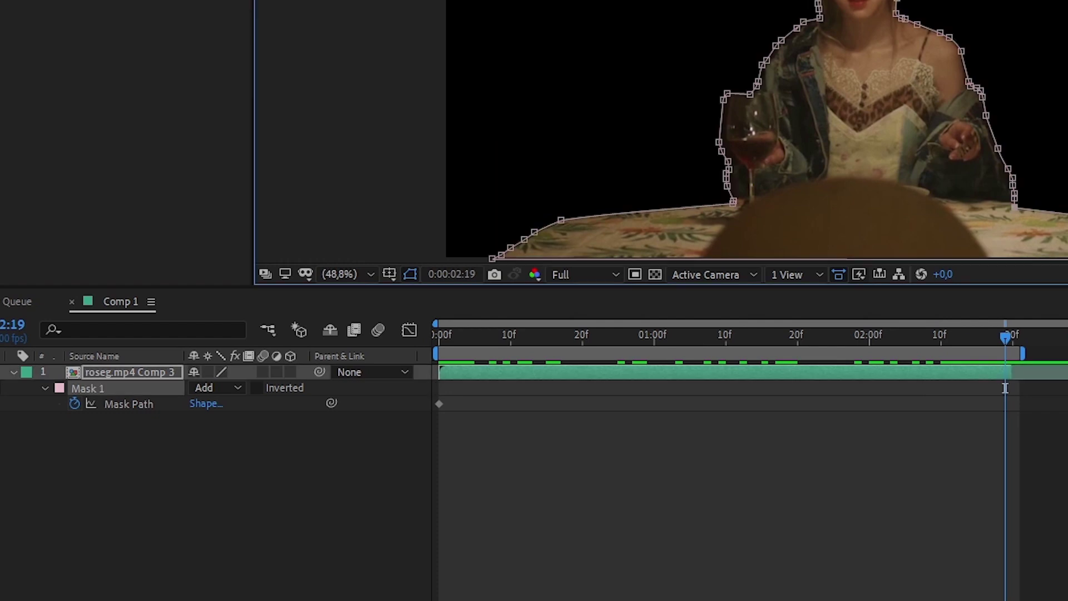
key(slash)
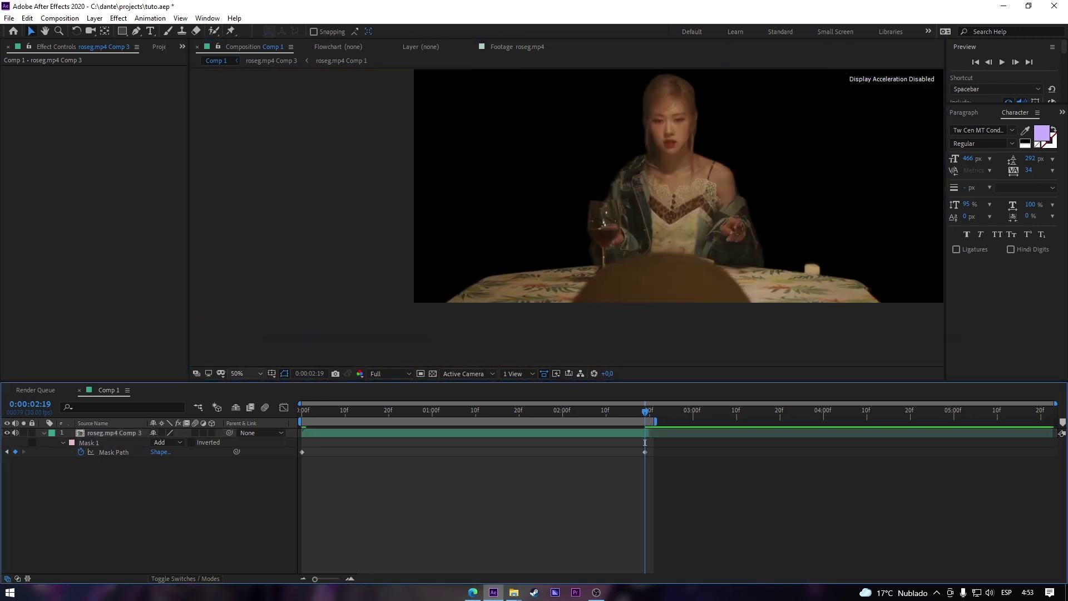
click(246, 374)
click(257, 397)
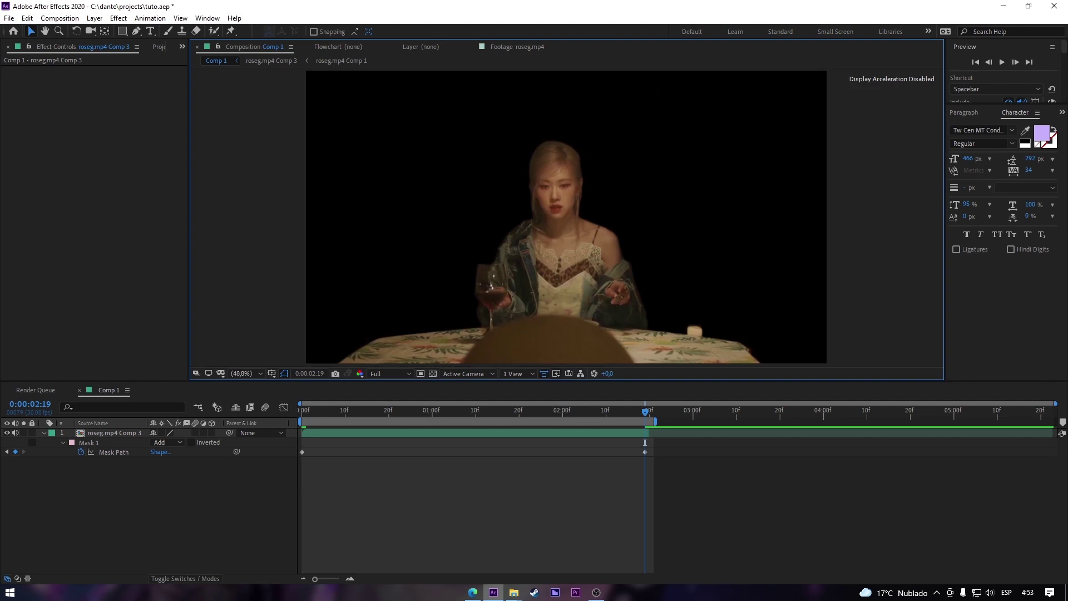
Duplicate the masked roseg.mp4 Comp 3 layer and delete Mask 1 from the lower copy so it shows the full background.
key(space)
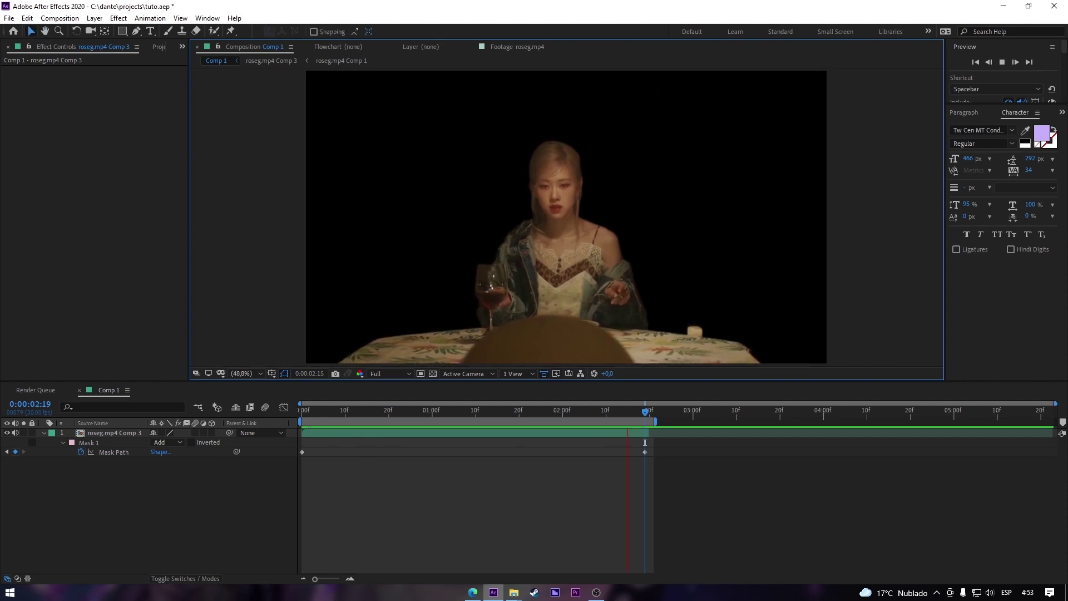
drag(645, 442, 302, 443)
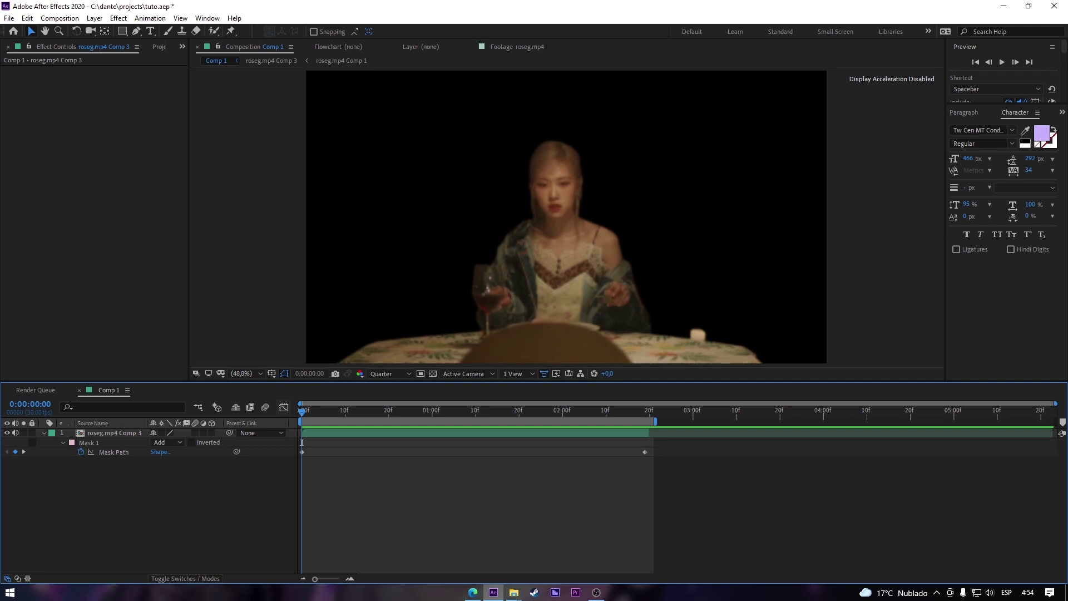
key(ctrl+d)
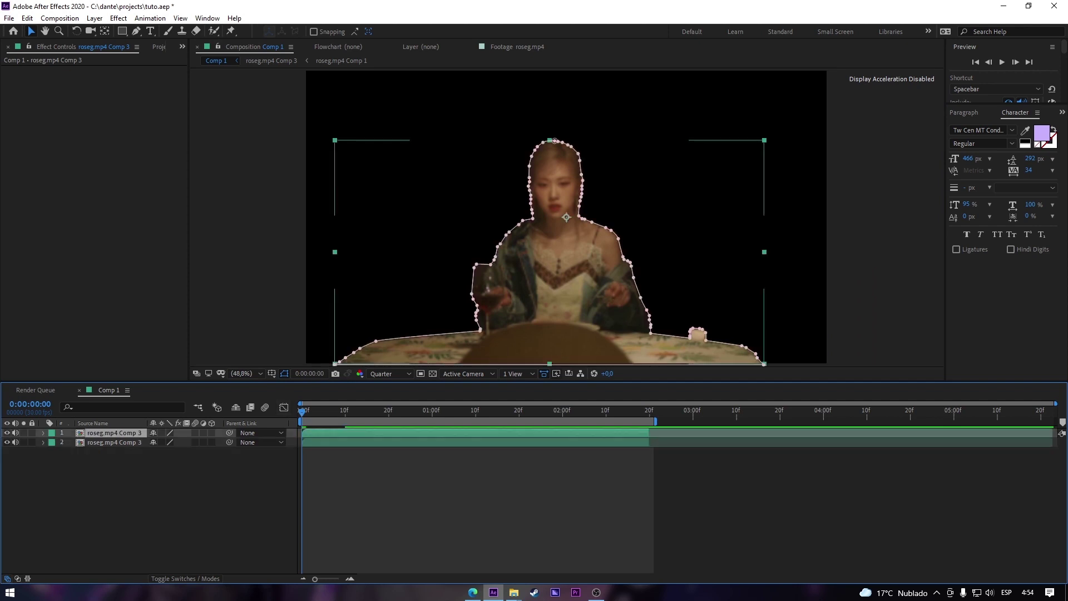
click(114, 442)
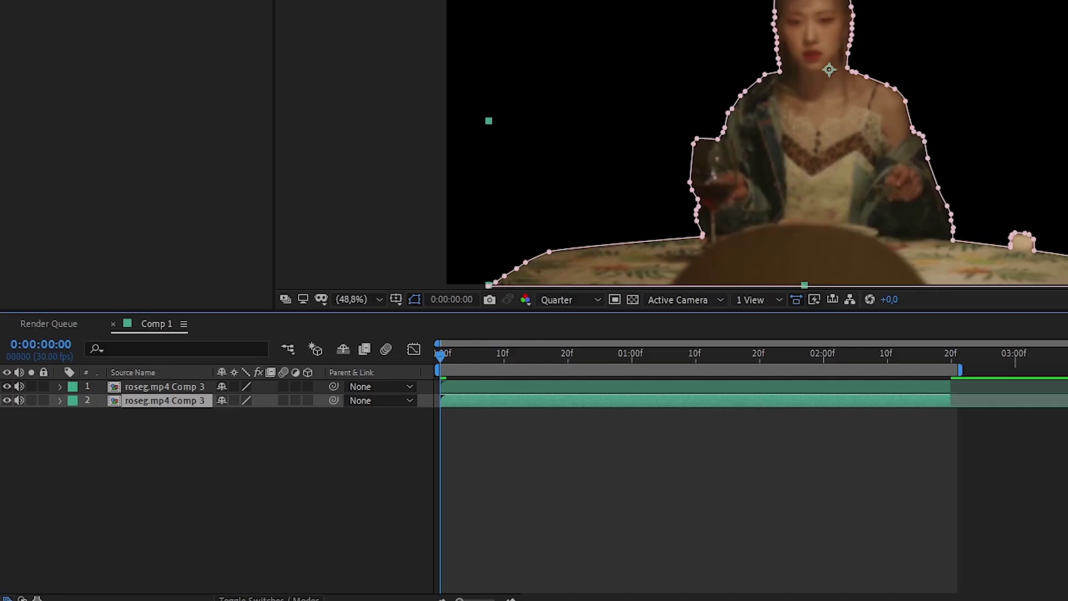
key(m)
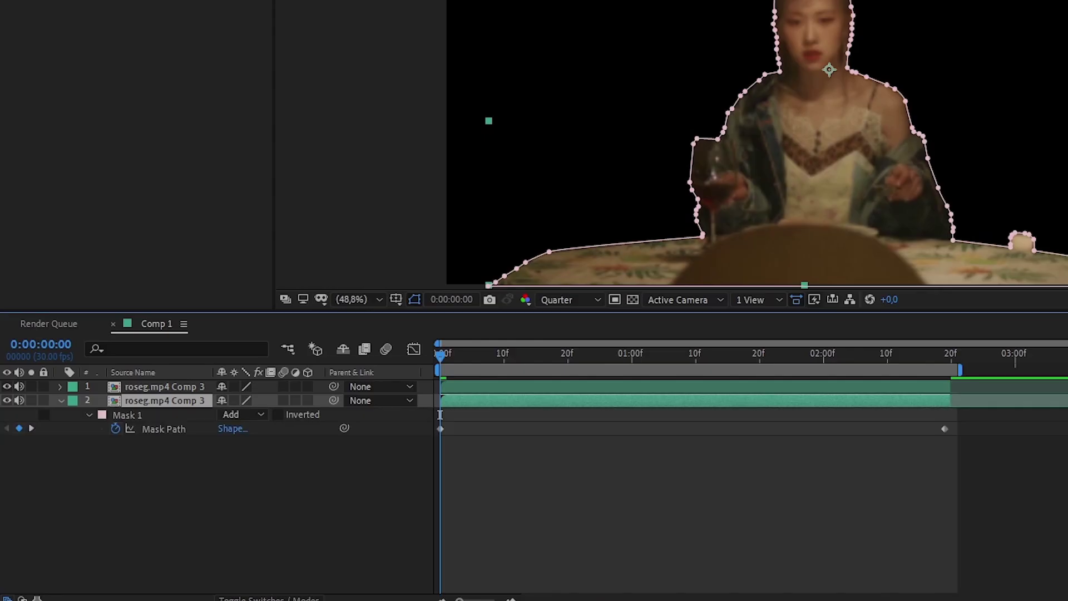
key(Delete)
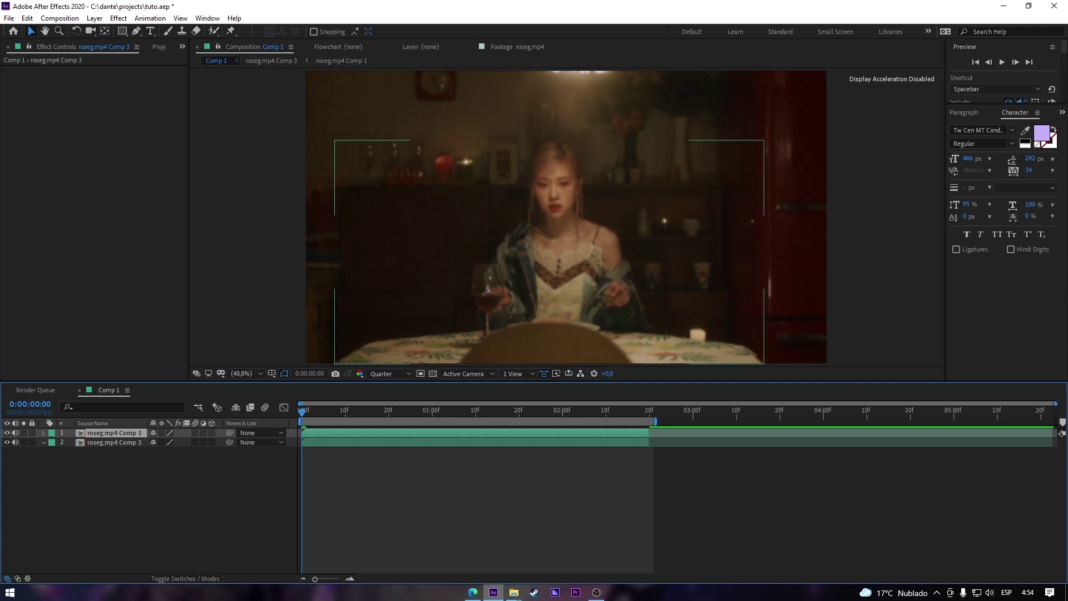
Duplicate the masked top roseg.mp4 Comp 3 layer and move the current time to 0:00:00:05.
key(ctrl+Up)
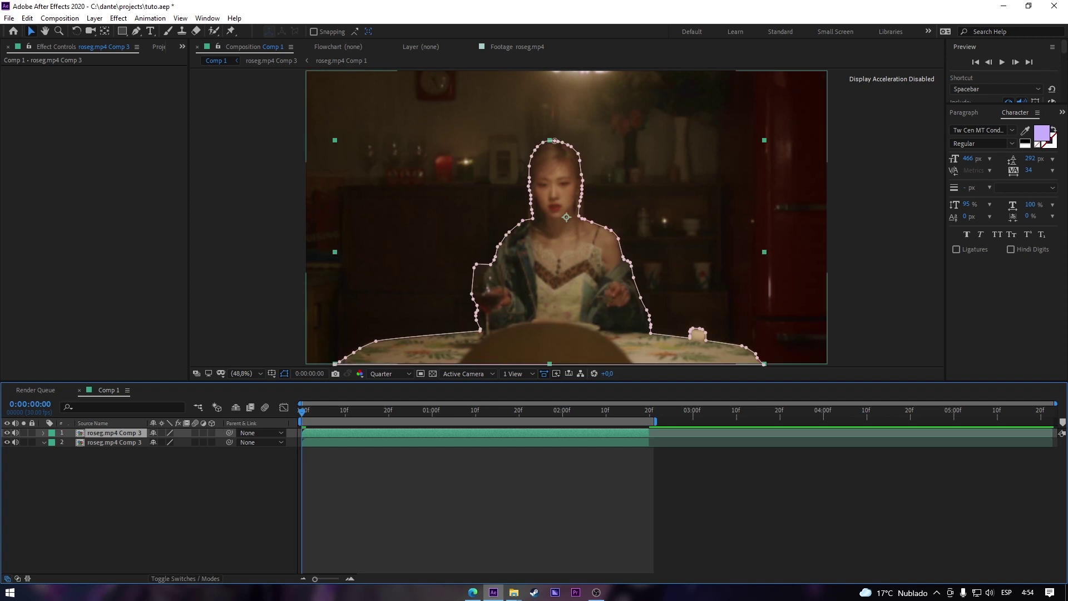
key(ctrl+d)
key(Page_Down)
key(Page_Down)
key(Page_Down)
key(Page_Down)
key(Page_Down)
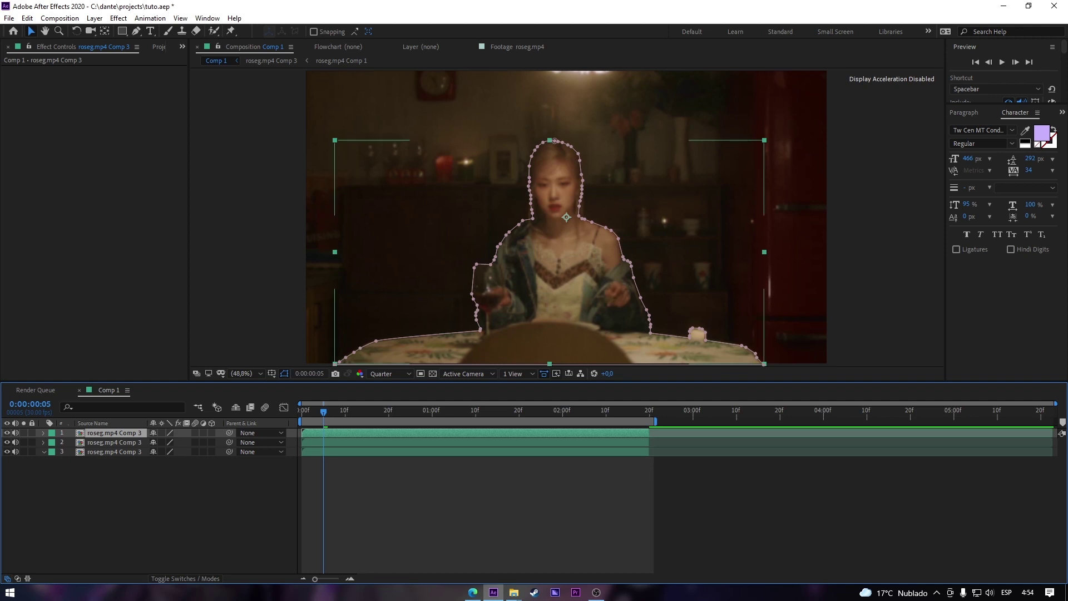
Apply the S_GlowAura effect to the middle roseg.mp4 Comp 3 layer.
key(ctrl+Down)
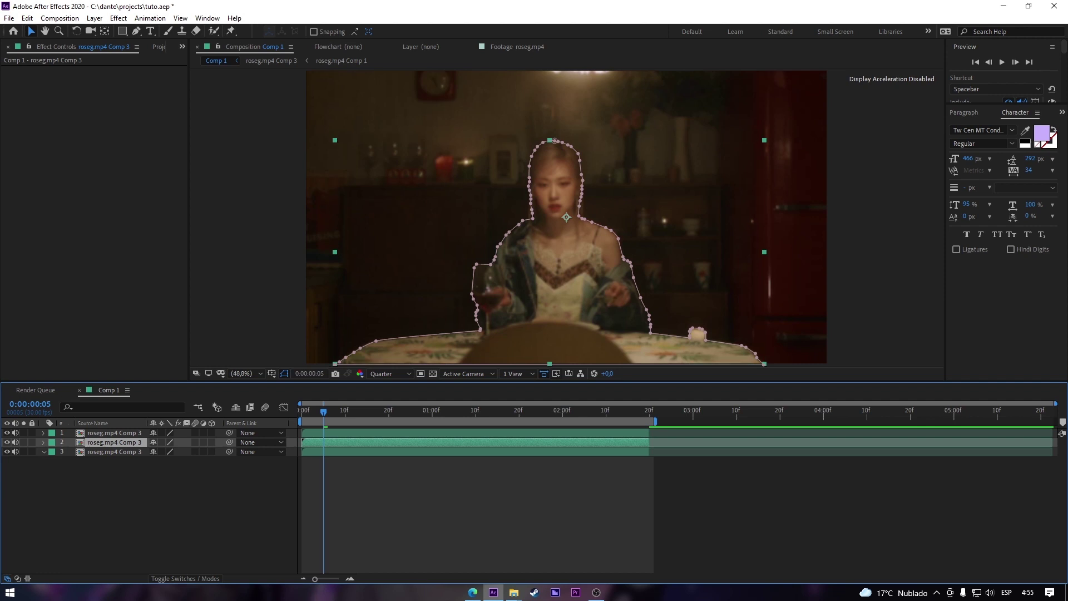
click(184, 501)
click(114, 442)
key(ctrl+space)
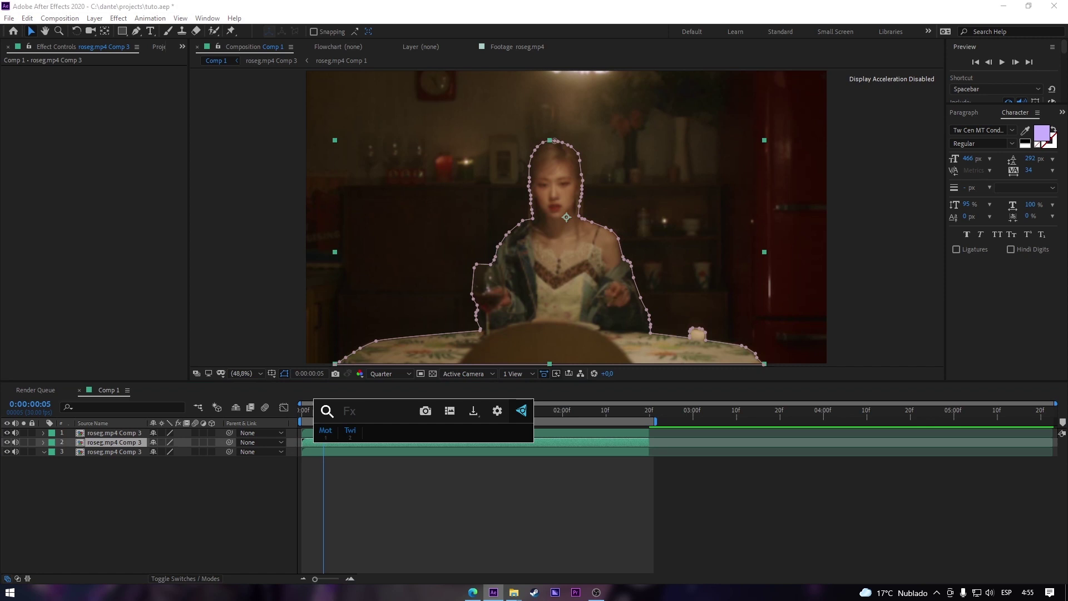
text(ed)
key(BackSpace)
key(BackSpace)
text(glow)
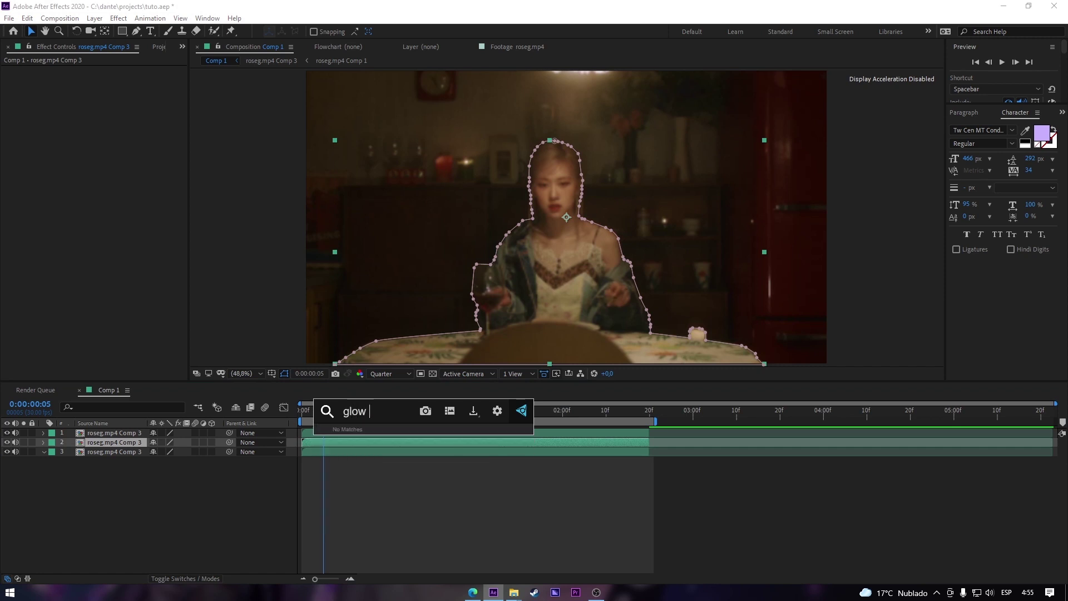
key(BackSpace)
text(a)
key(Return)
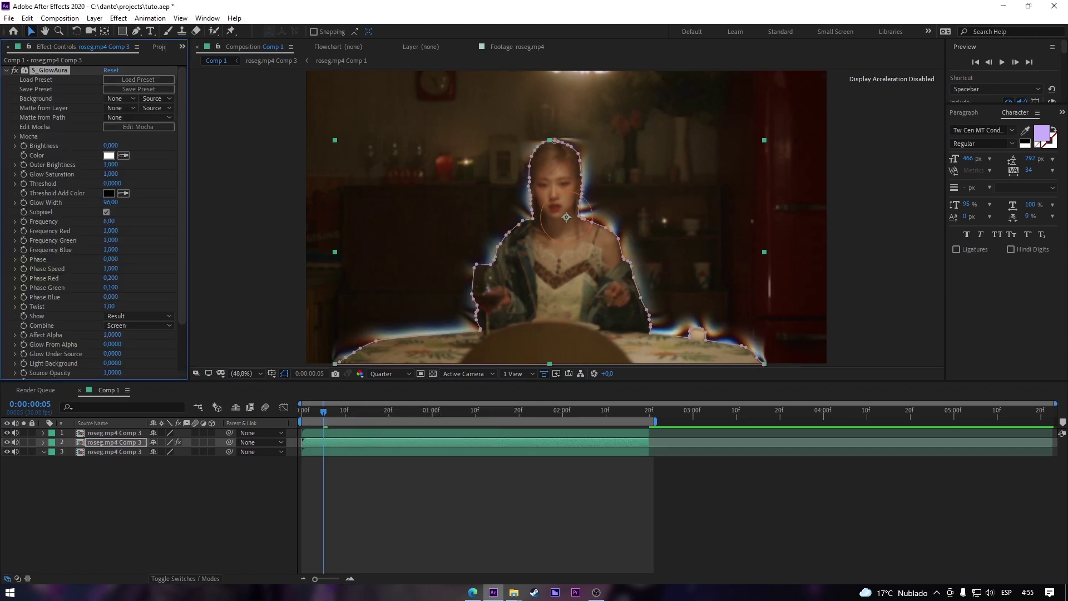
Examine how the glow looks along the mask edge around the woman's head, shoulders and the table.
key(F2)
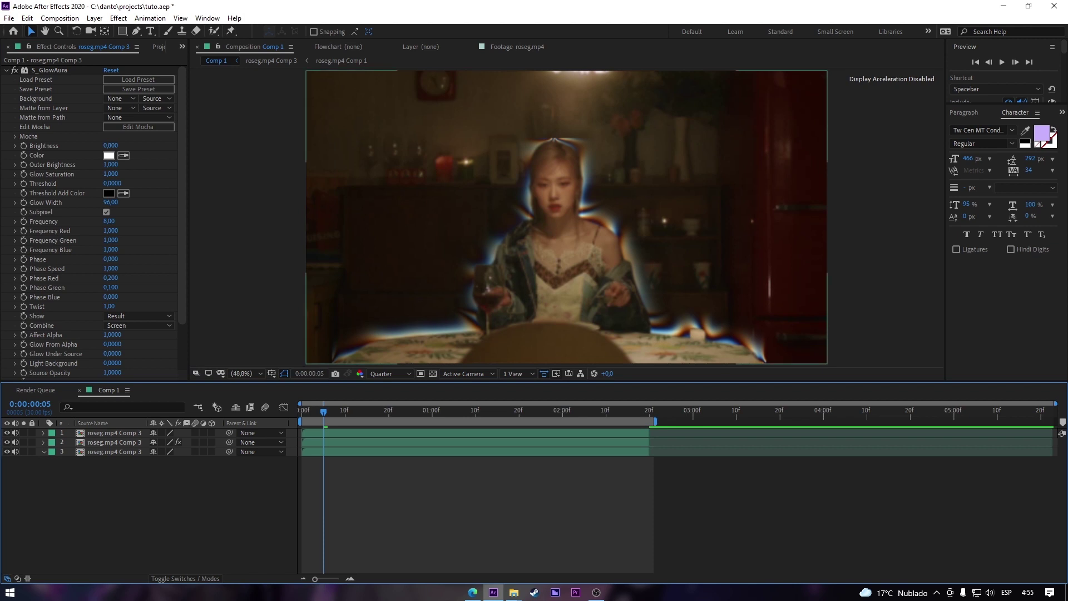
click(558, 267)
scroll(558, 267, up, 2)
scroll(640, 345, down, 2)
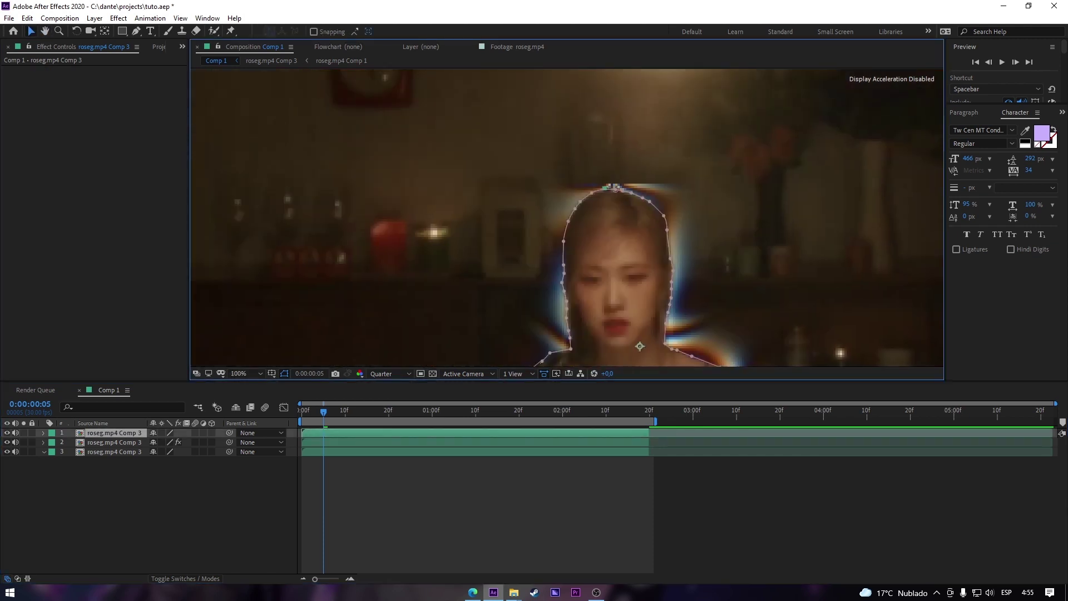
scroll(562, 219, up, 3)
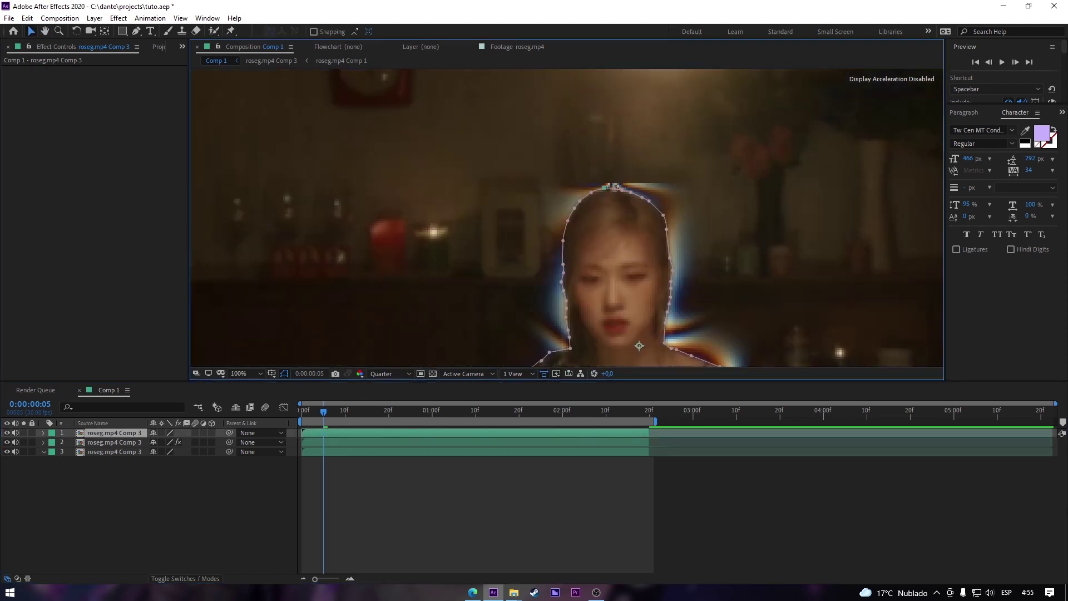
scroll(568, 218, down, 3)
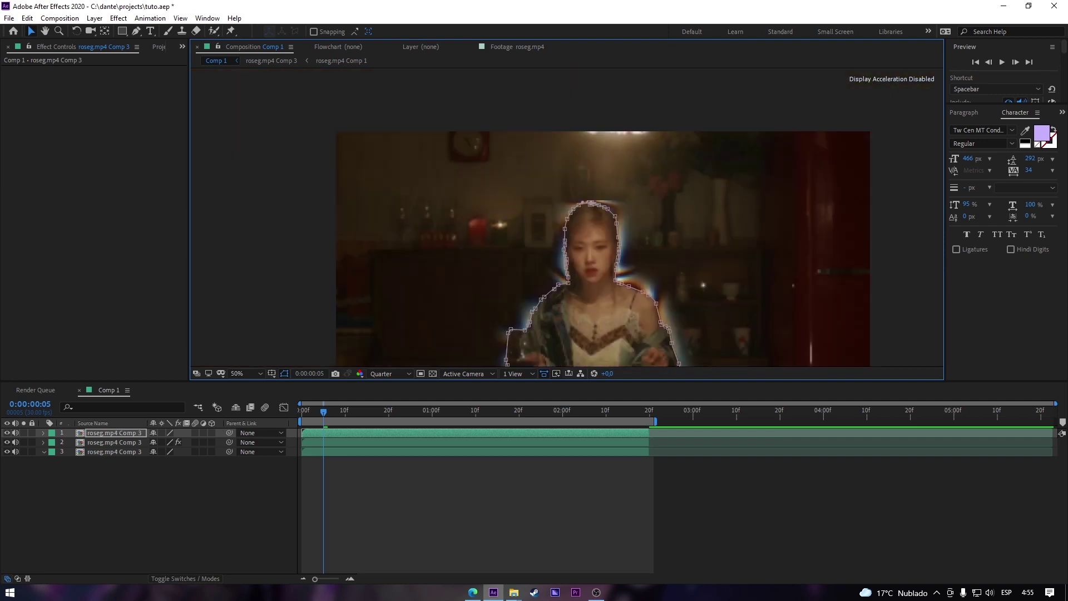
scroll(567, 217, down, 2)
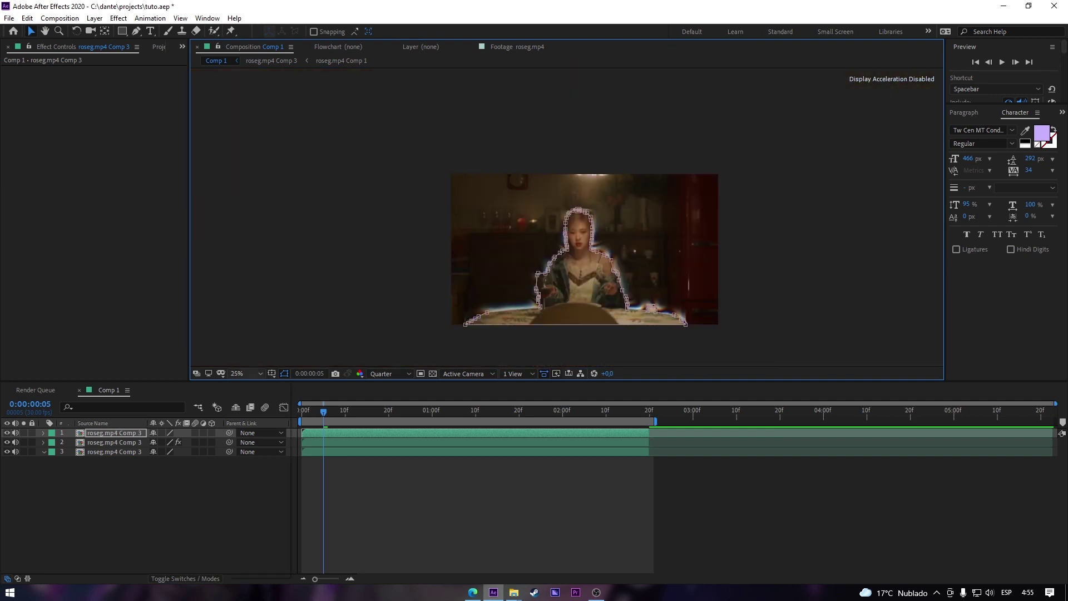
click(247, 373)
click(243, 385)
click(265, 502)
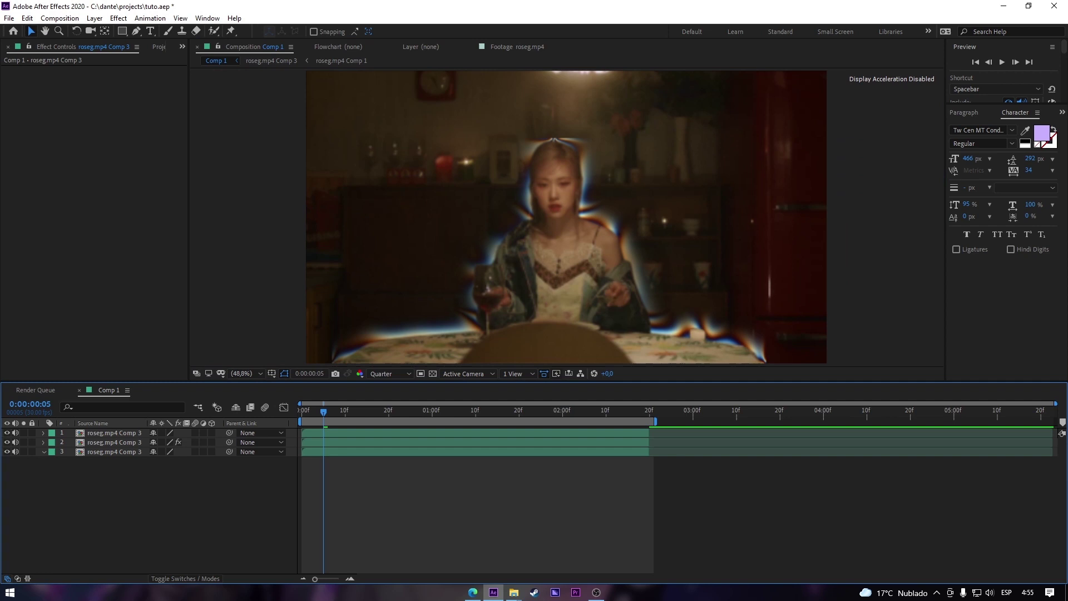
Delete the S_GlowAura effect from the middle roseg.mp4 Comp 3 layer.
click(114, 452)
click(114, 442)
click(49, 70)
key(Delete)
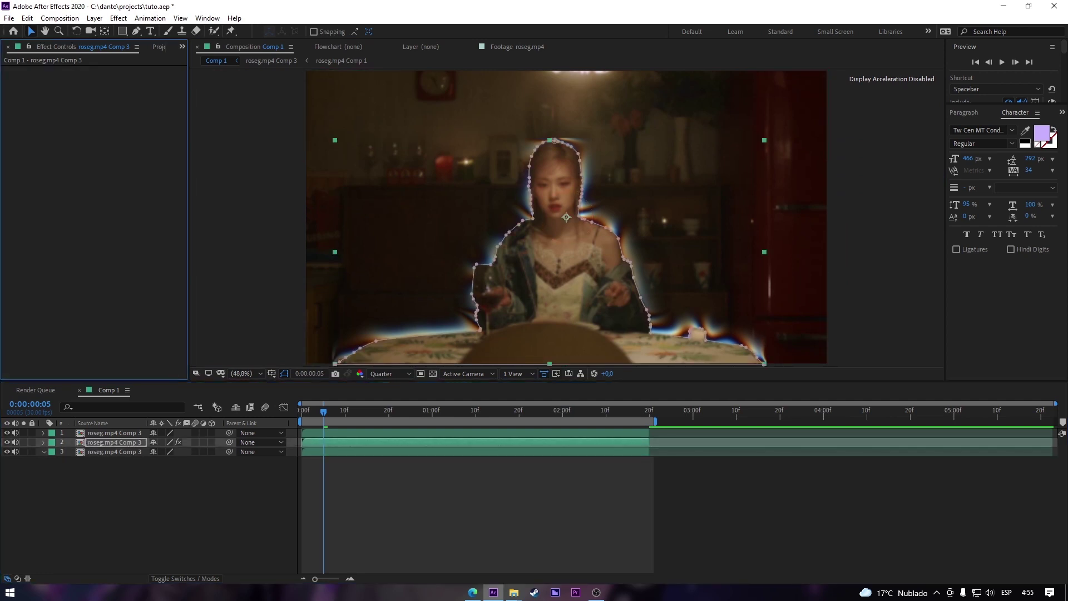
Pre-compose the middle masked layer as roseg.mp4 Comp 4 with all attributes moved, and trim its end to match the other layers.
drag(323, 412, 285, 409)
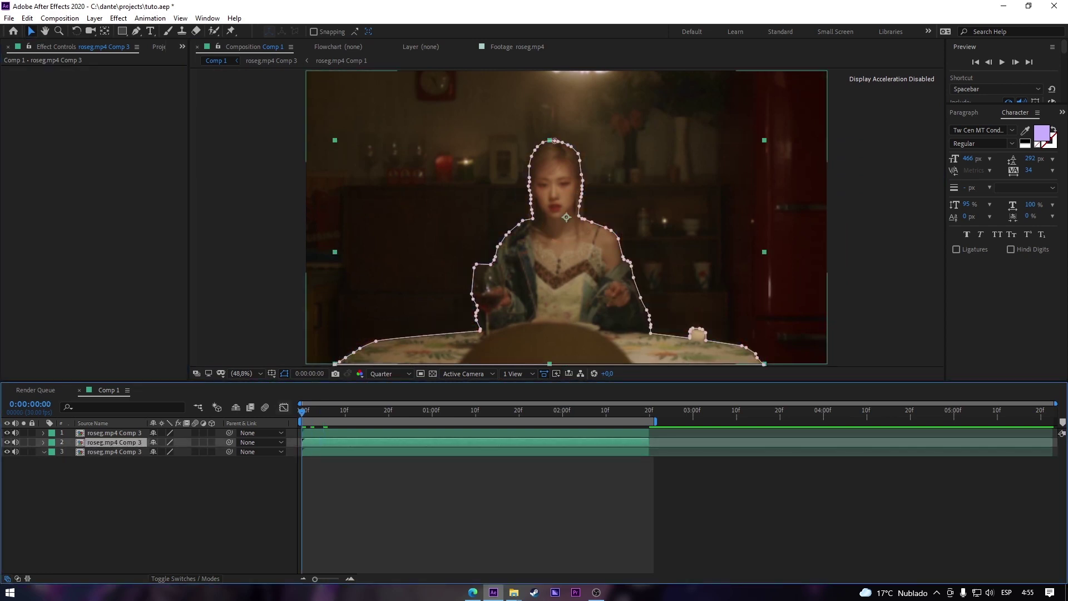
key(ctrl+shift+c)
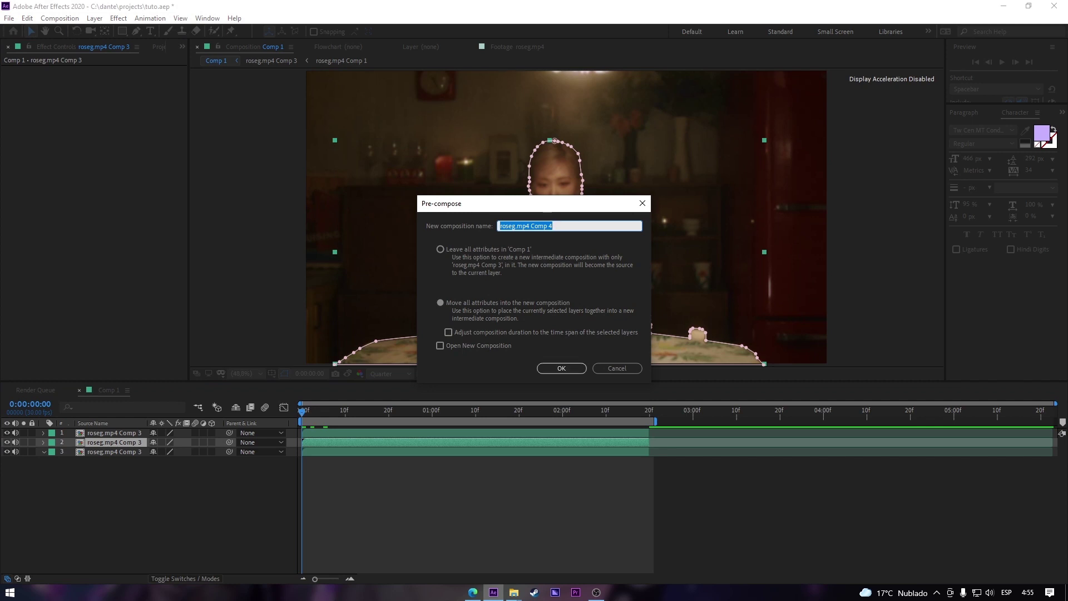
click(561, 368)
drag(636, 412, 650, 411)
key(ctrl+shift+d)
key(Delete)
Apply the S_GlowAura effect to the roseg.mp4 Comp 4 layer and preview the glow around the woman and table.
click(341, 412)
click(405, 442)
key(ctrl+space)
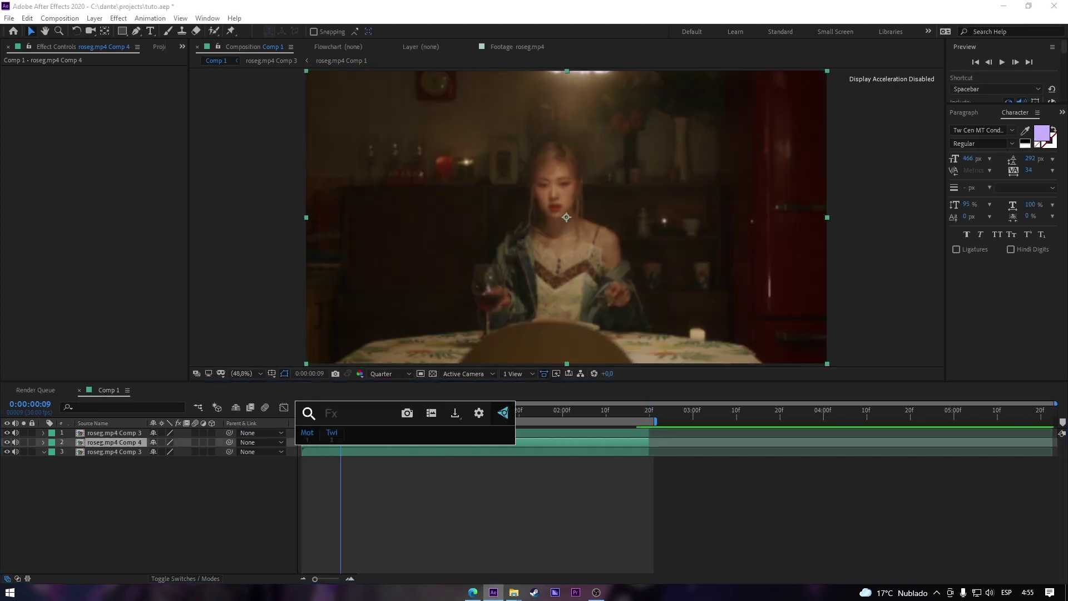
text(glow)
key(Down)
key(Down)
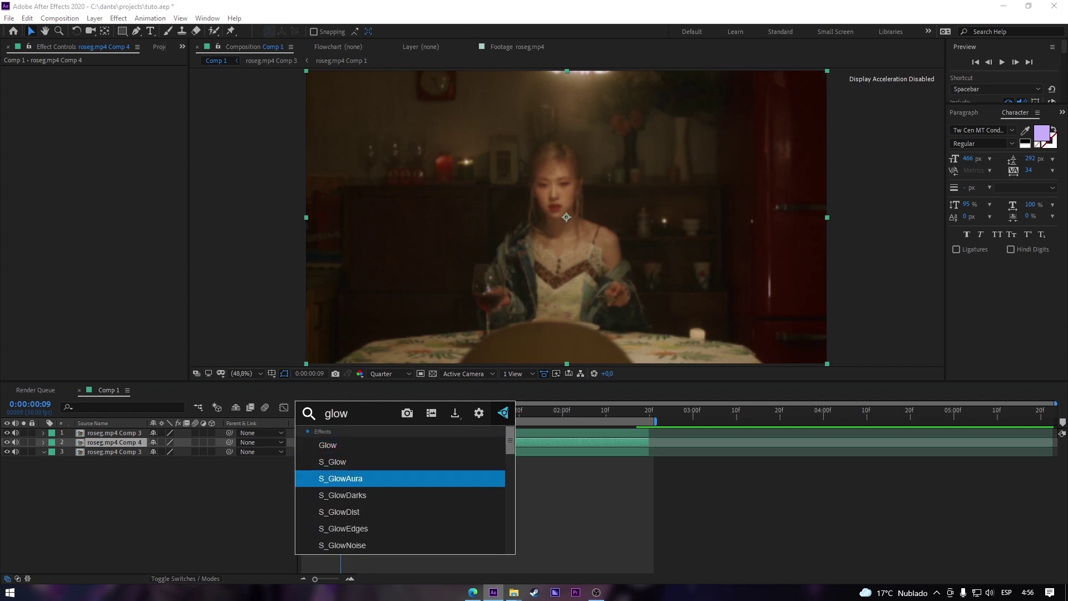
key(Return)
scroll(566, 217, down, 2)
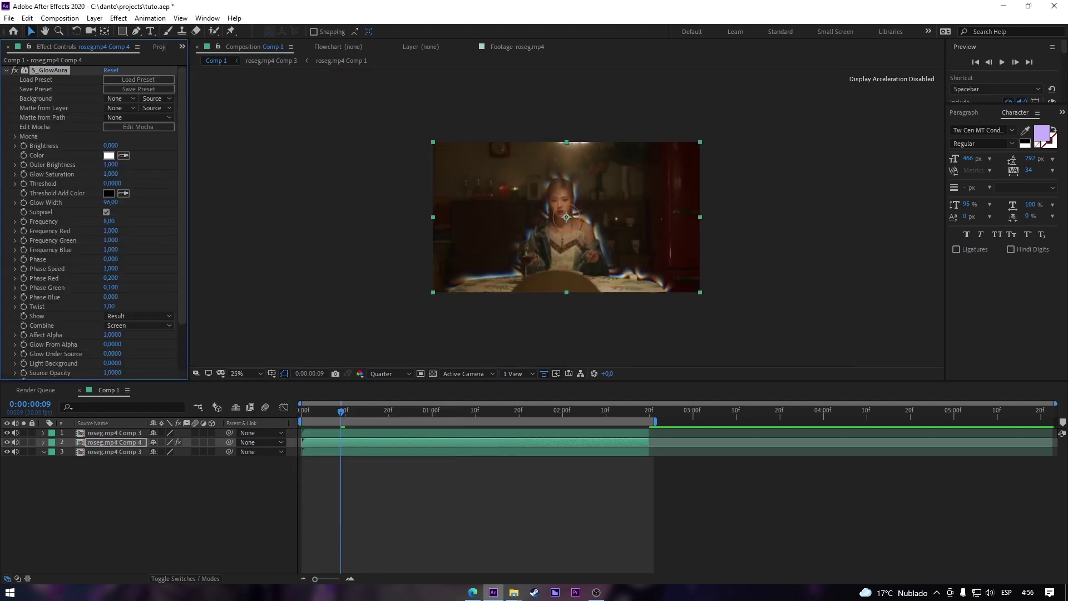
scroll(566, 217, up, 2)
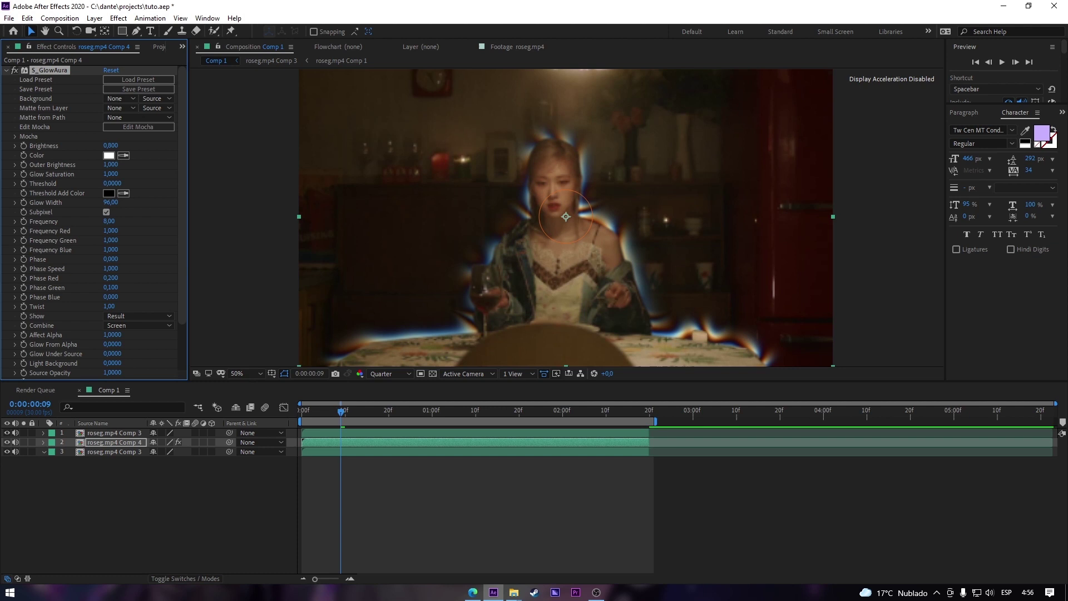
key(space)
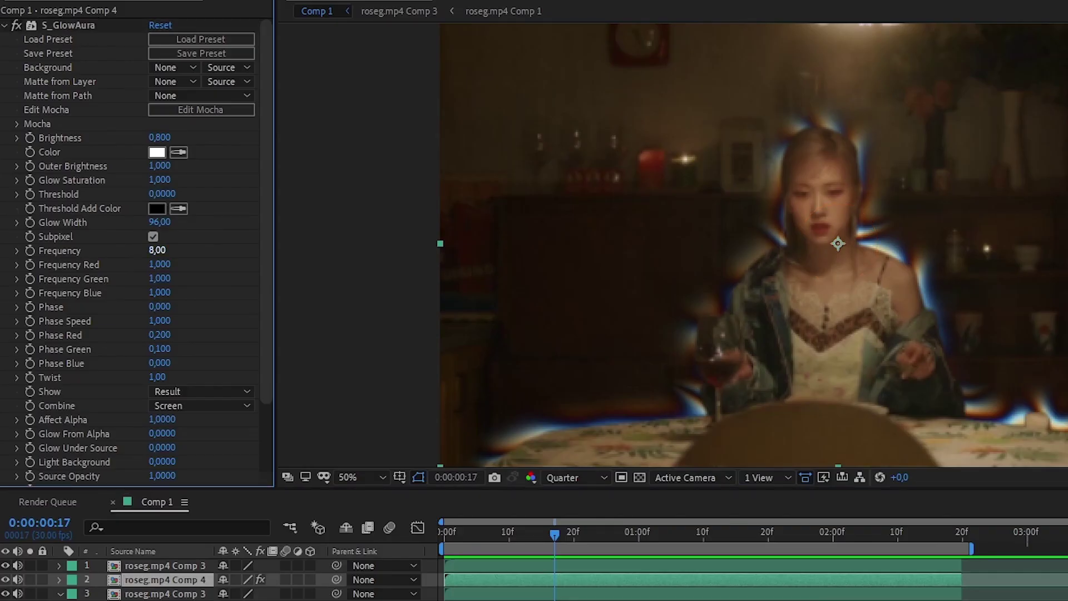
Set S_GlowAura's Frequency to 15 on the roseg.mp4 Comp 4 layer.
drag(158, 250, 197, 250)
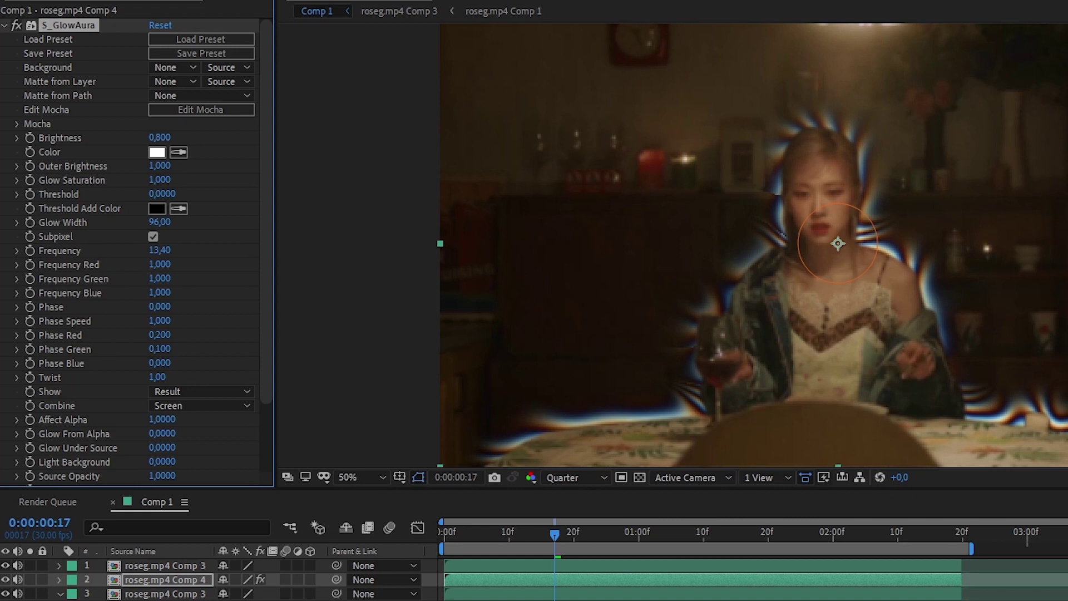
click(159, 250)
text(15)
key(Return)
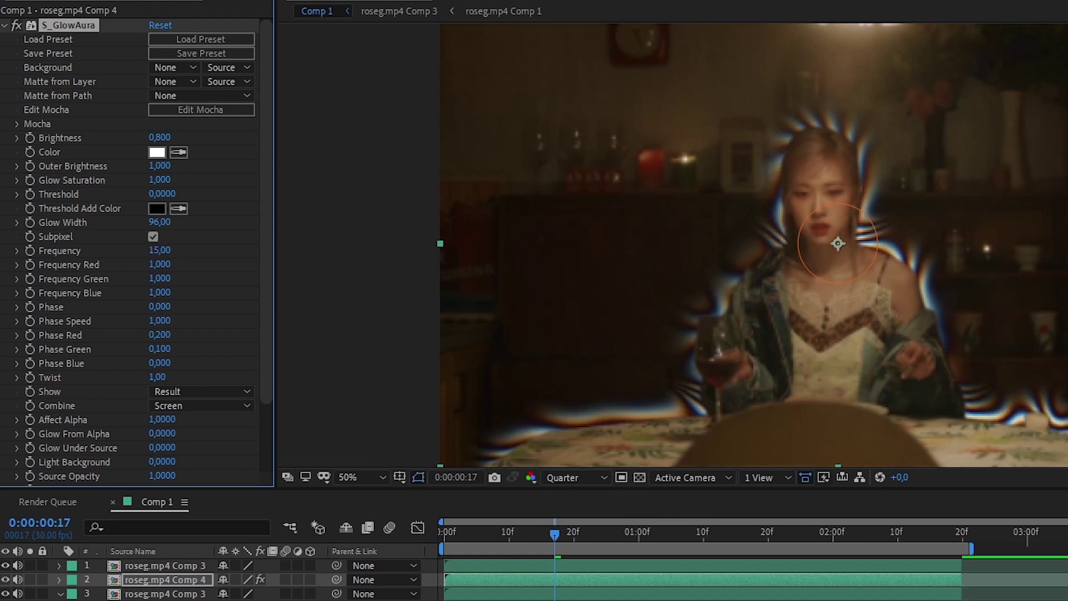
click(208, 250)
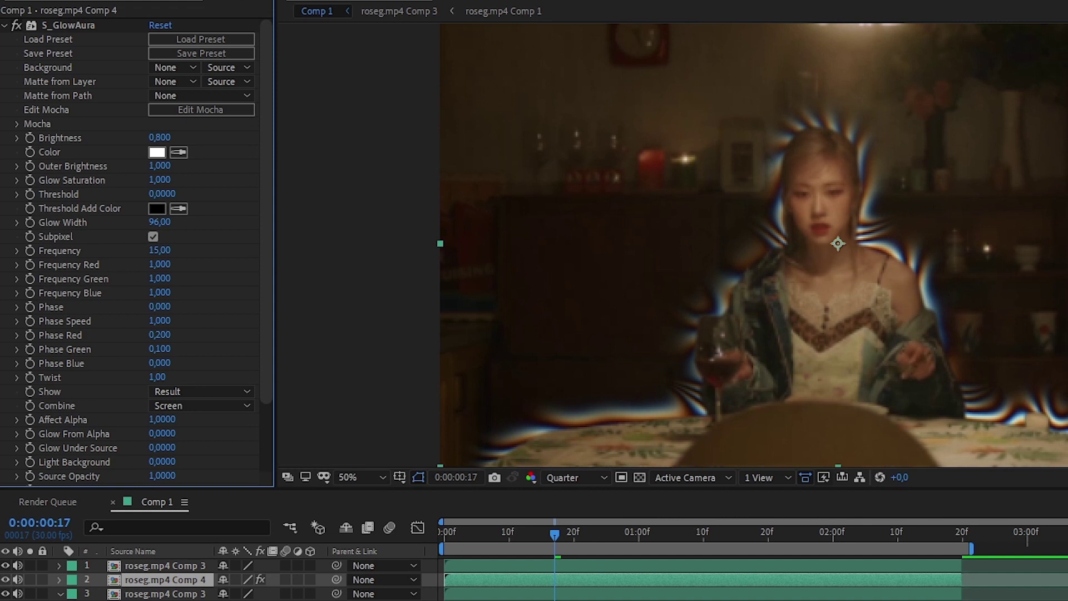
Set S_GlowAura's Glow Saturation to 0 to make the aura colourless.
click(159, 180)
text(0)
key(Return)
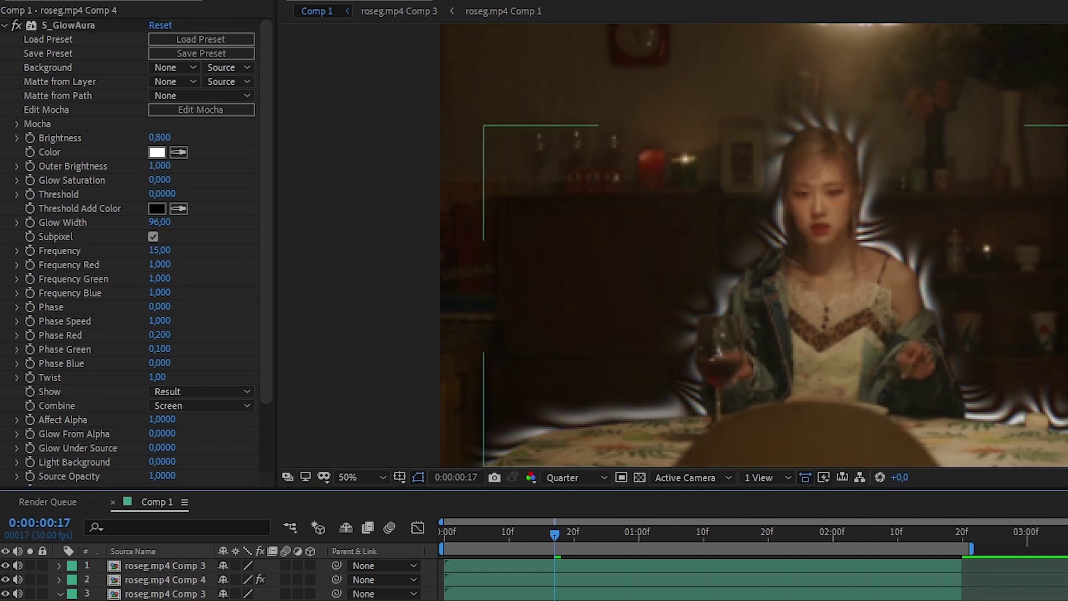
Set S_GlowAura's Glow Width to 146 and Frequency to 50, keeping the roseg.mp4 Comp 4 layer selected.
drag(160, 250, 278, 251)
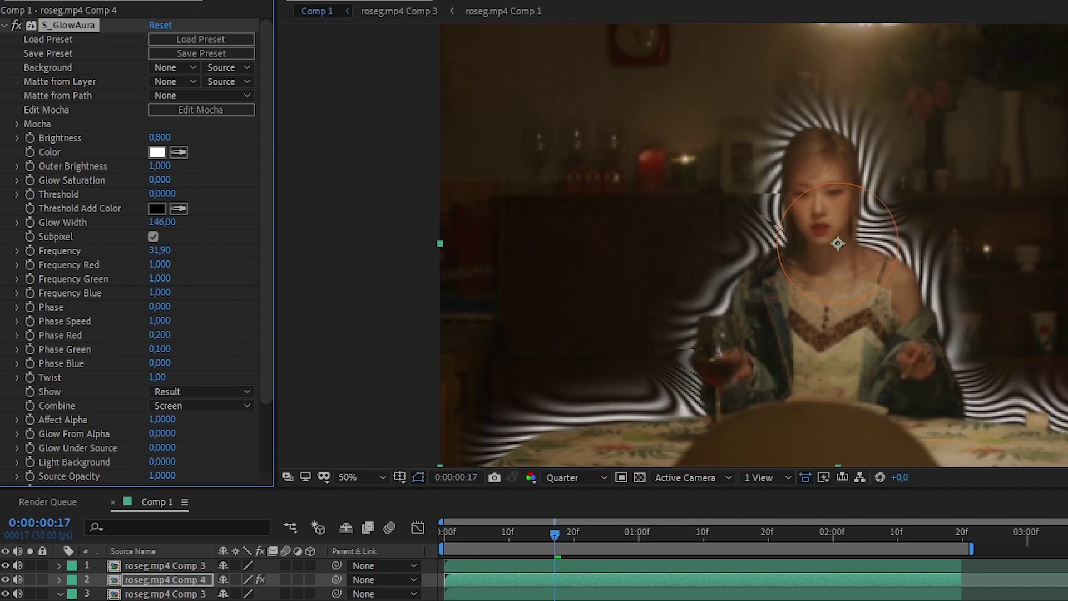
click(160, 251)
text(4)
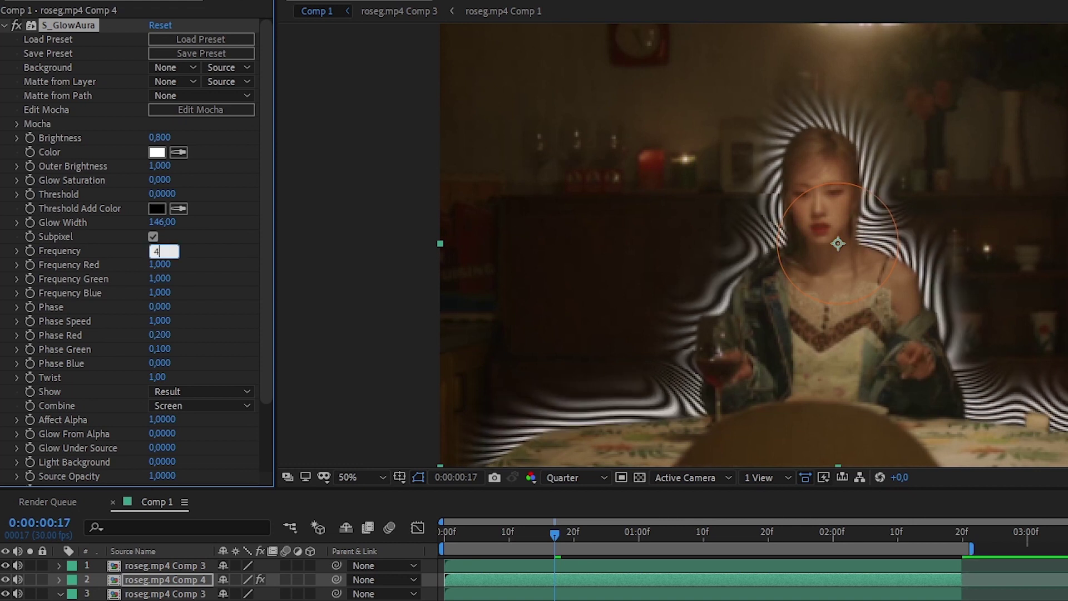
text(0)
key(Return)
click(161, 251)
text(50)
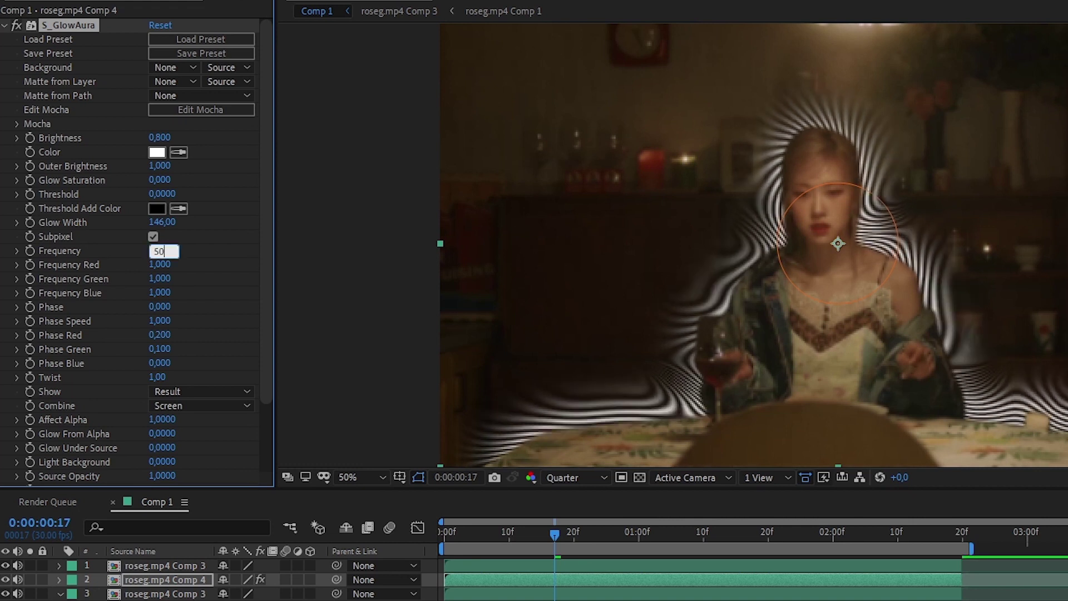
key(Return)
click(1018, 595)
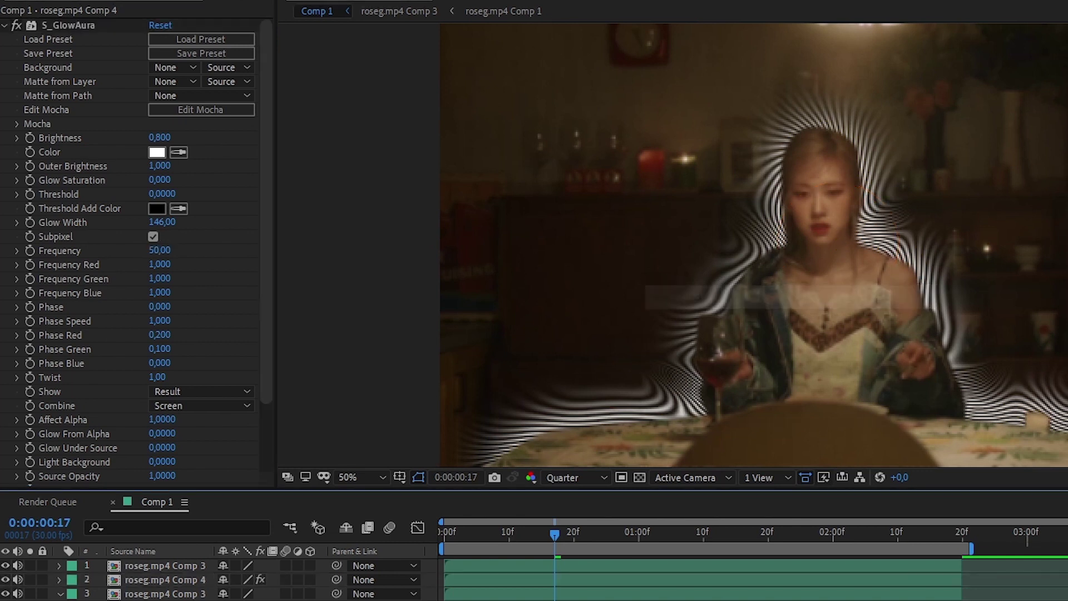
click(551, 579)
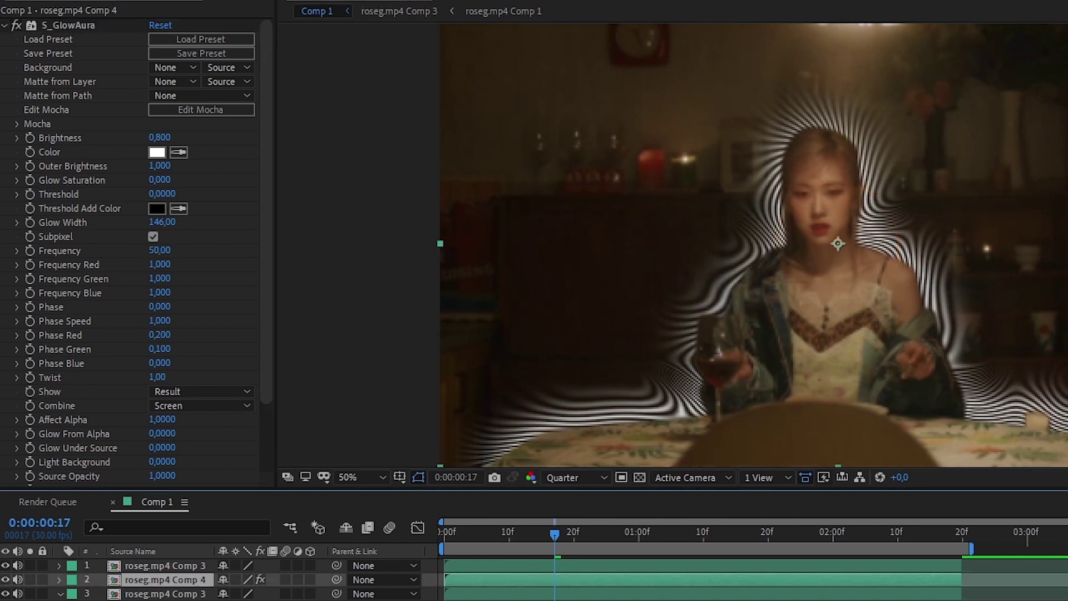
Apply S_EdgeRays to the roseg.mp4 Comp 4 layer and place it above S_GlowAura in the effect order.
key(ctrl+space)
text(edgera)
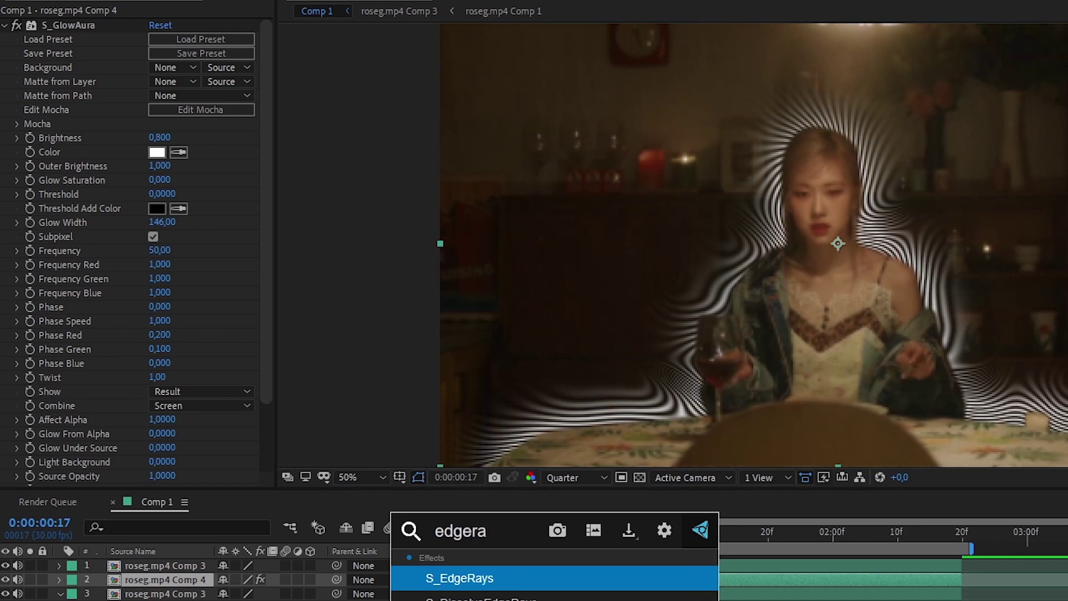
key(Return)
scroll(129, 252, up, 10)
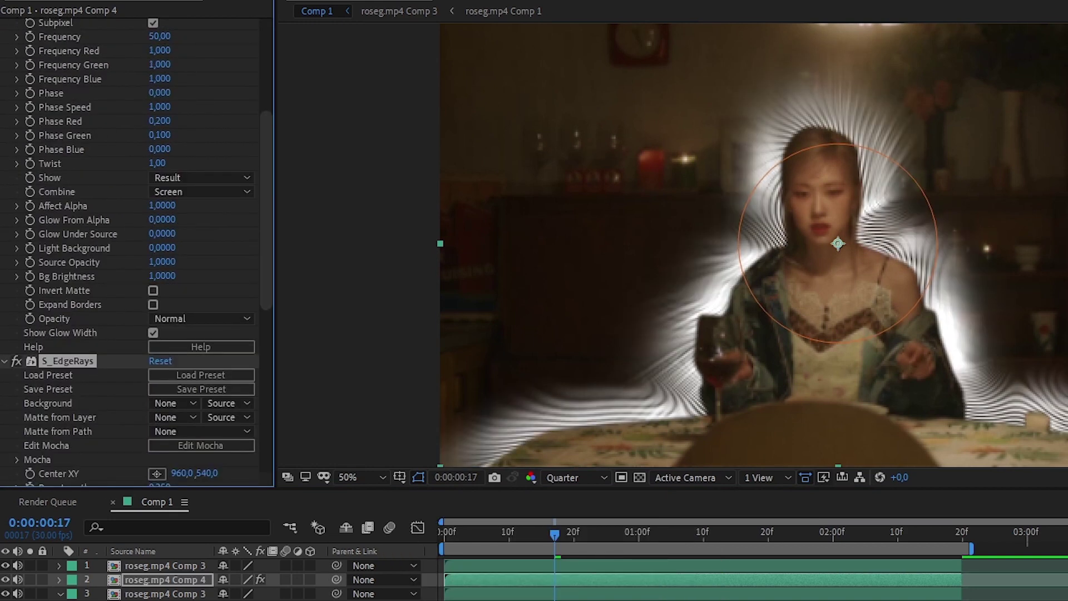
scroll(129, 252, up, 4)
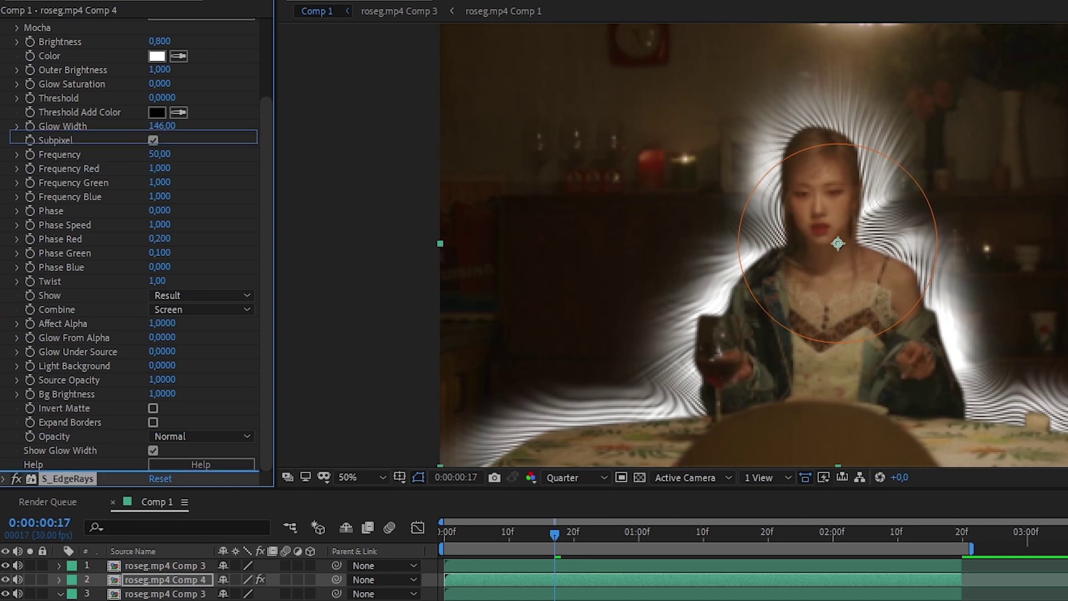
scroll(130, 251, up, 3)
drag(61, 32, 61, 25)
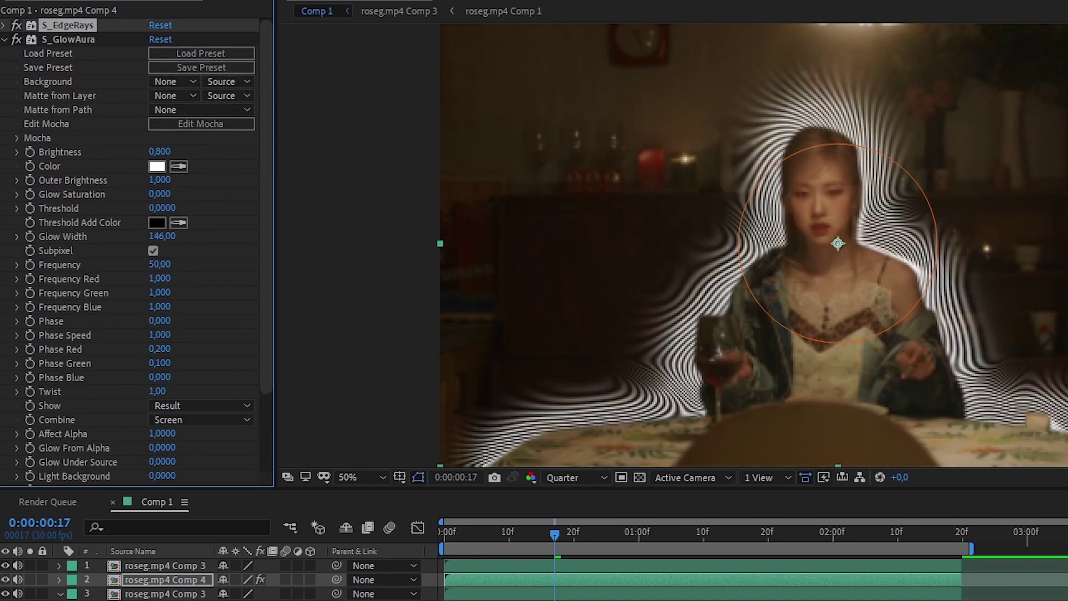
Set S_EdgeRays' Rays Length to 0.540 and move its centre down onto the woman's chest at about 932, 768.
click(3, 25)
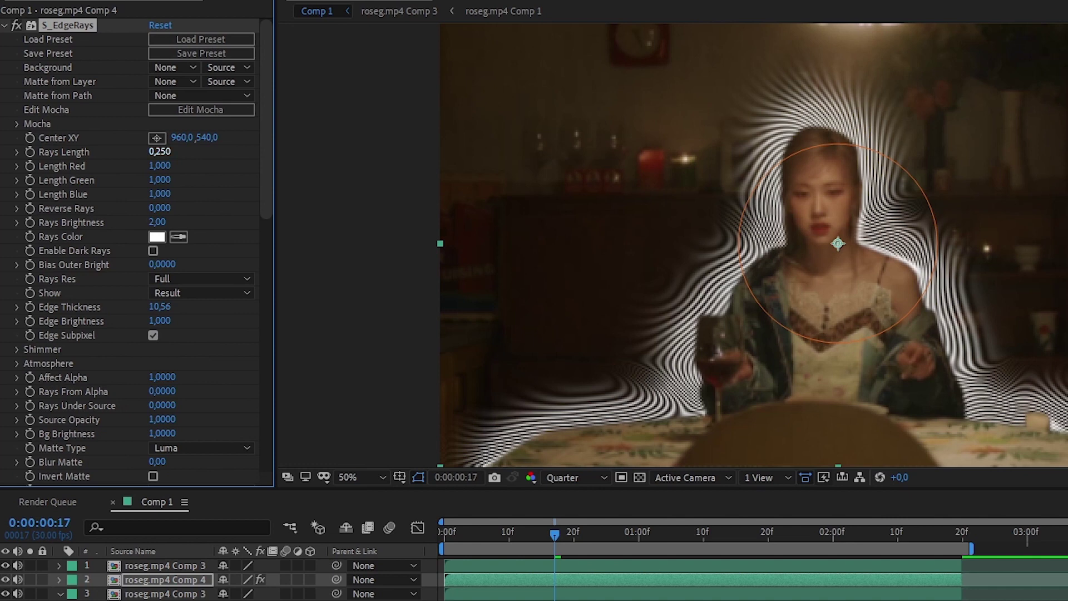
drag(160, 151, 188, 151)
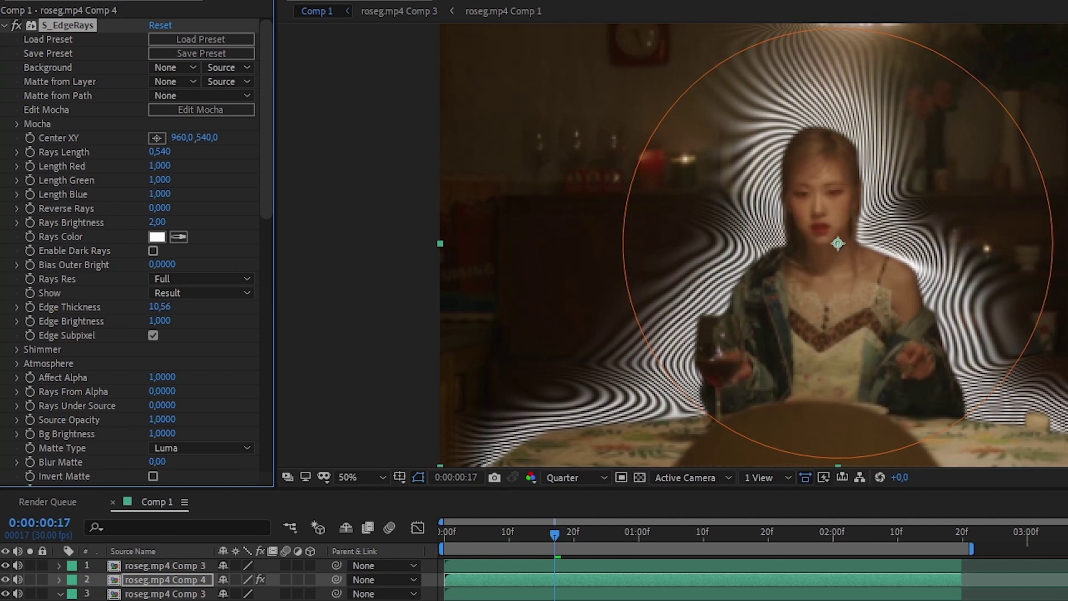
drag(838, 243, 826, 337)
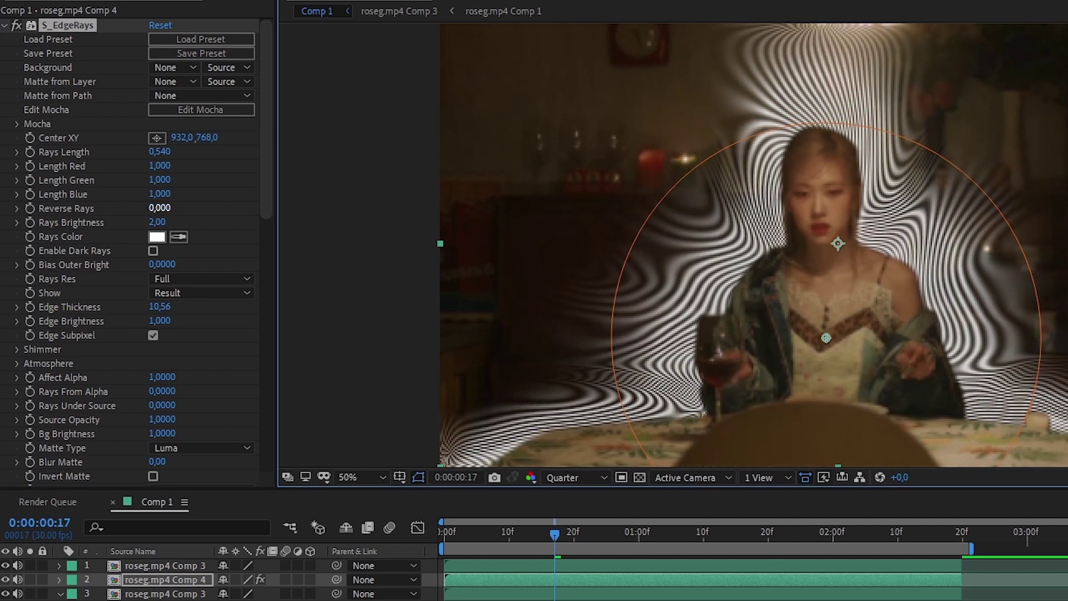
Reduce S_GlowAura's Glow Width to 60 for a tighter striped aura.
scroll(136, 253, down, 10)
scroll(136, 253, down, 1)
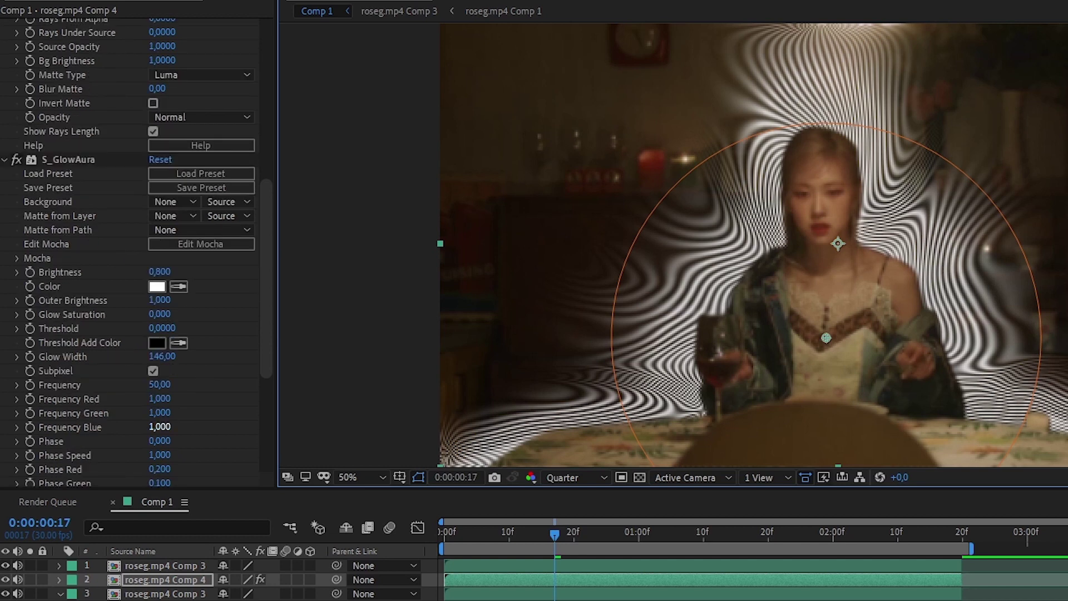
drag(159, 356, 113, 356)
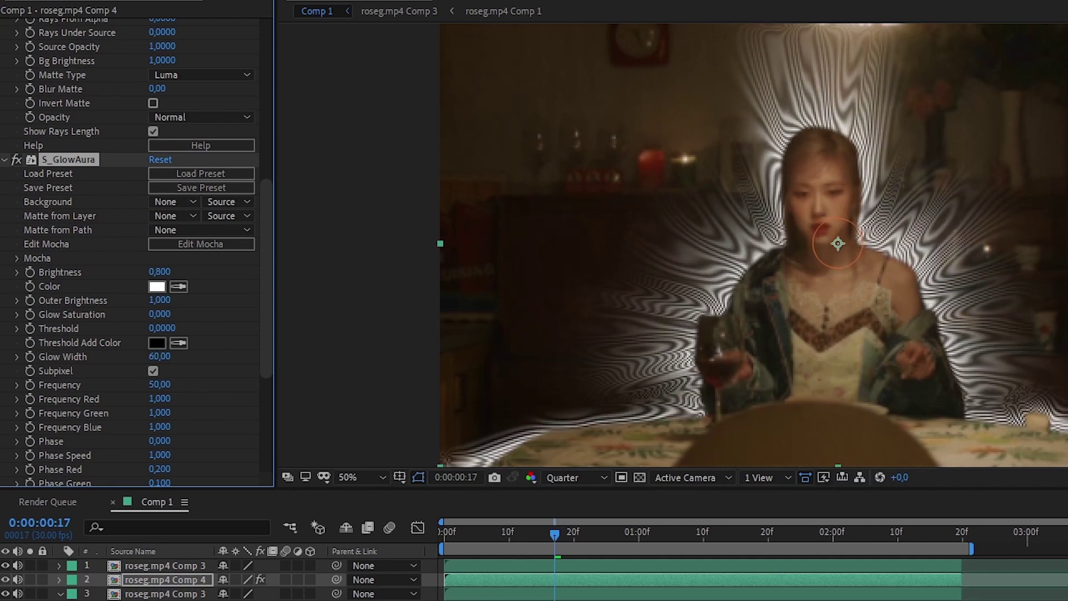
Lower the S_EdgeRays centre to about 938, 844 and set its Rays Length to 0.390.
scroll(128, 251, up, 10)
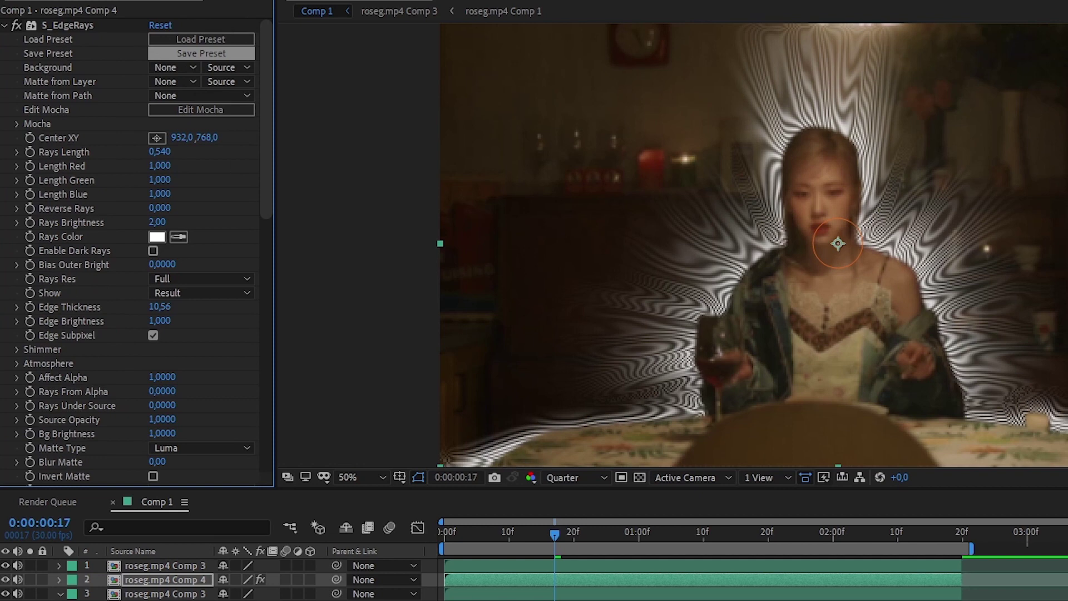
click(68, 25)
drag(826, 338, 825, 376)
mouse_move(160, 152)
mouse_down()
mouse_move(135, 151)
mouse_move(147, 152)
mouse_up()
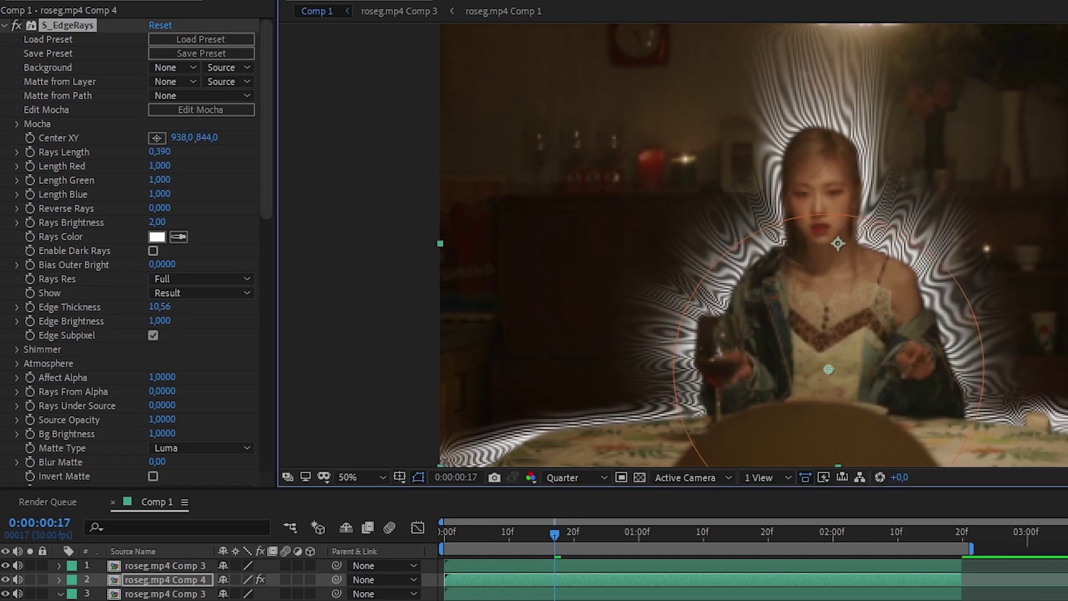
Try a lower Outer Brightness in S_GlowAura and undo the change.
scroll(128, 250, down, 10)
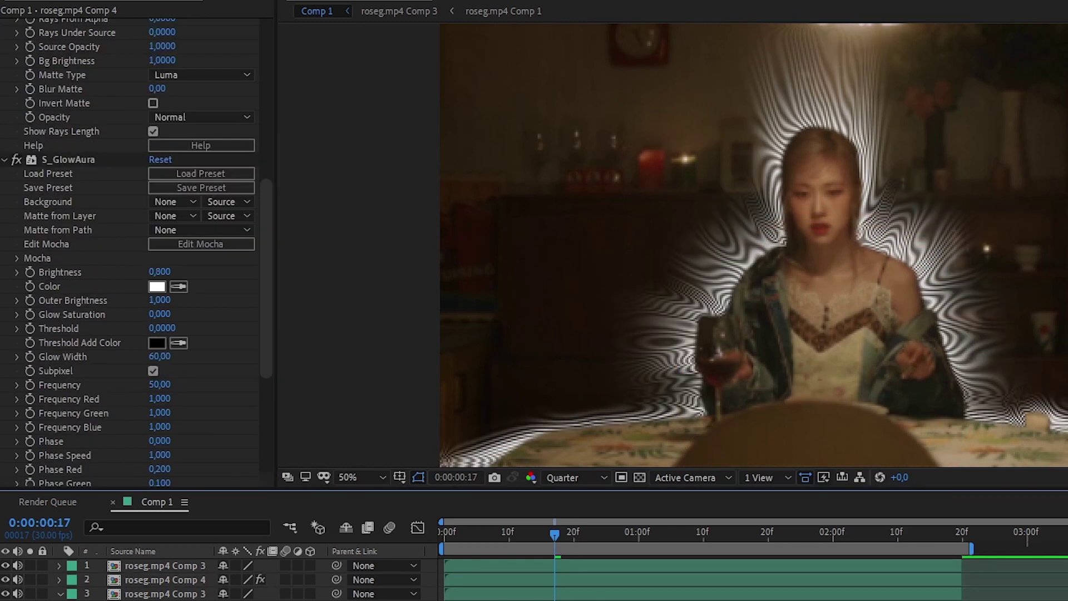
mouse_move(159, 301)
mouse_down()
mouse_move(119, 300)
mouse_move(140, 301)
mouse_up()
key(ctrl+z)
scroll(140, 300, down, 1)
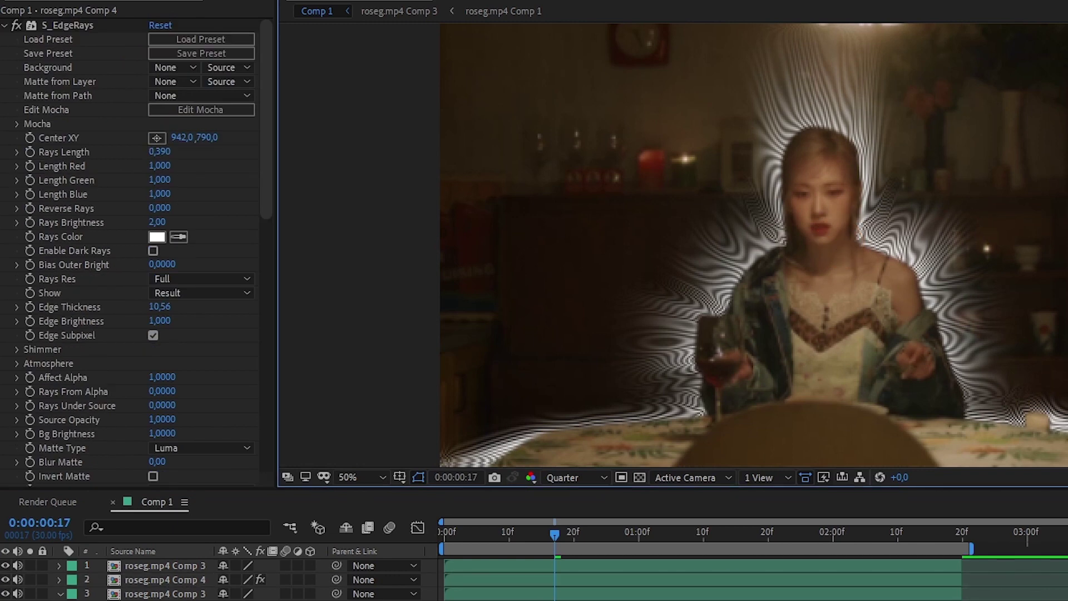
Set S_EdgeRays' Rays Length to 0.410 and move its centre to about 900, 750.
drag(160, 152, 161, 152)
drag(831, 347, 813, 331)
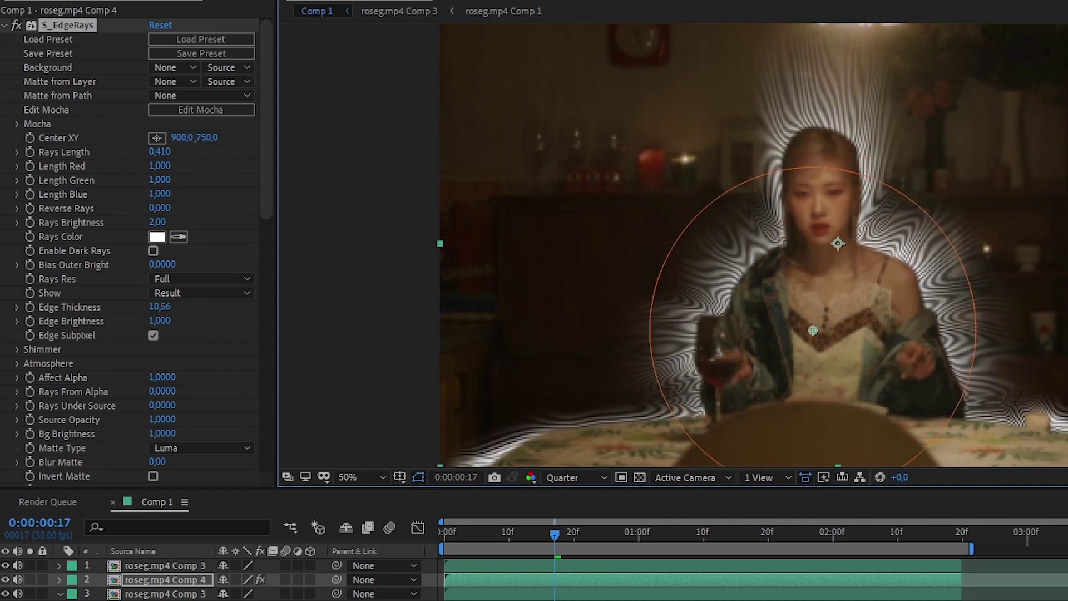
click(233, 501)
scroll(134, 334, down, 3)
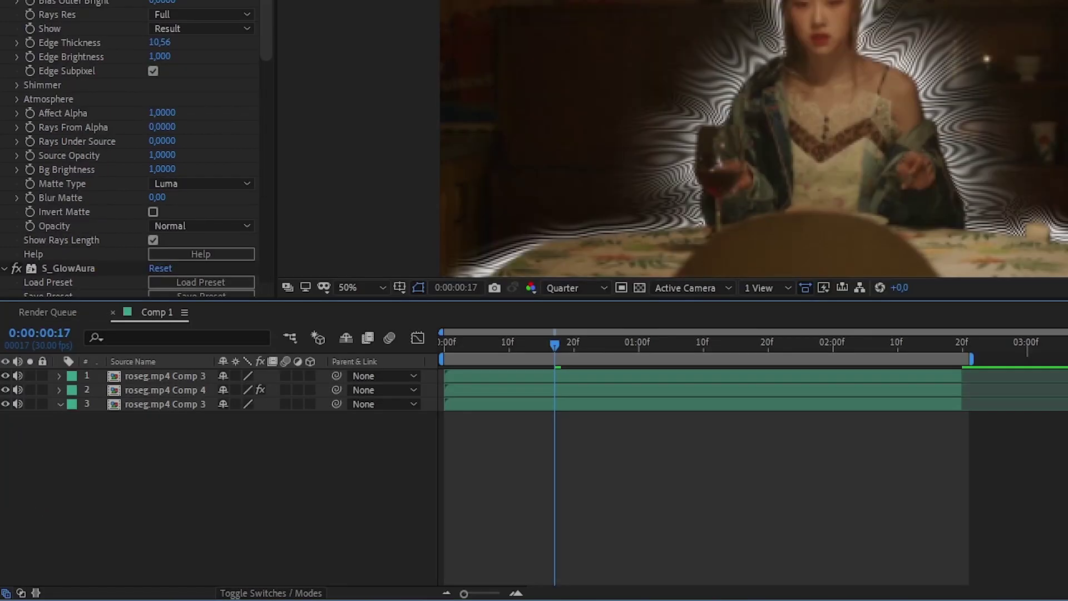
scroll(134, 167, down, 2)
Show the layer blending modes and set the roseg.mp4 Comp 4 layer to Overlay.
click(165, 390)
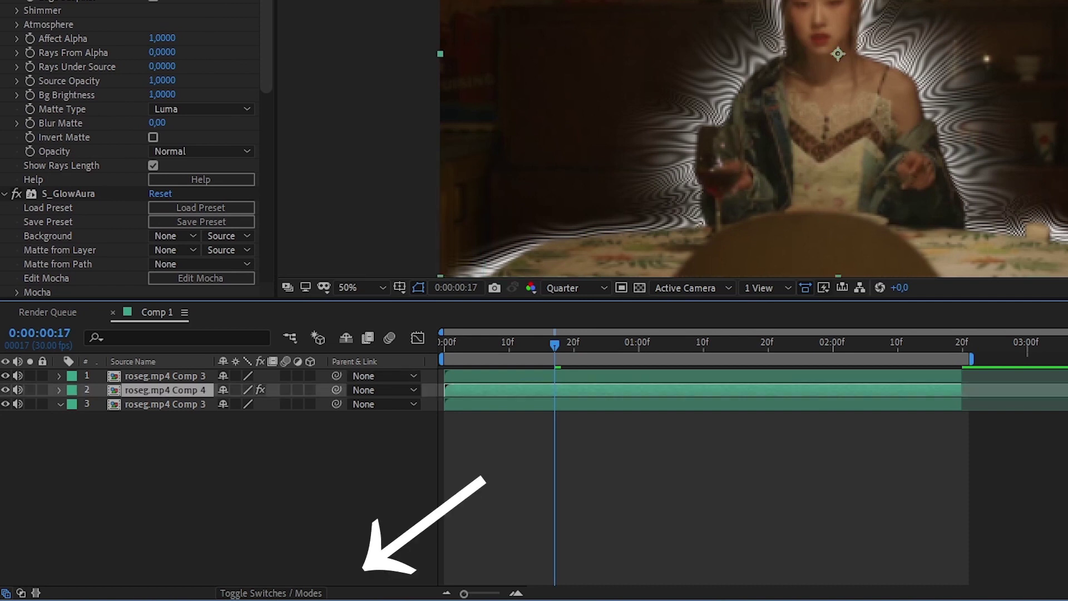
key(F4)
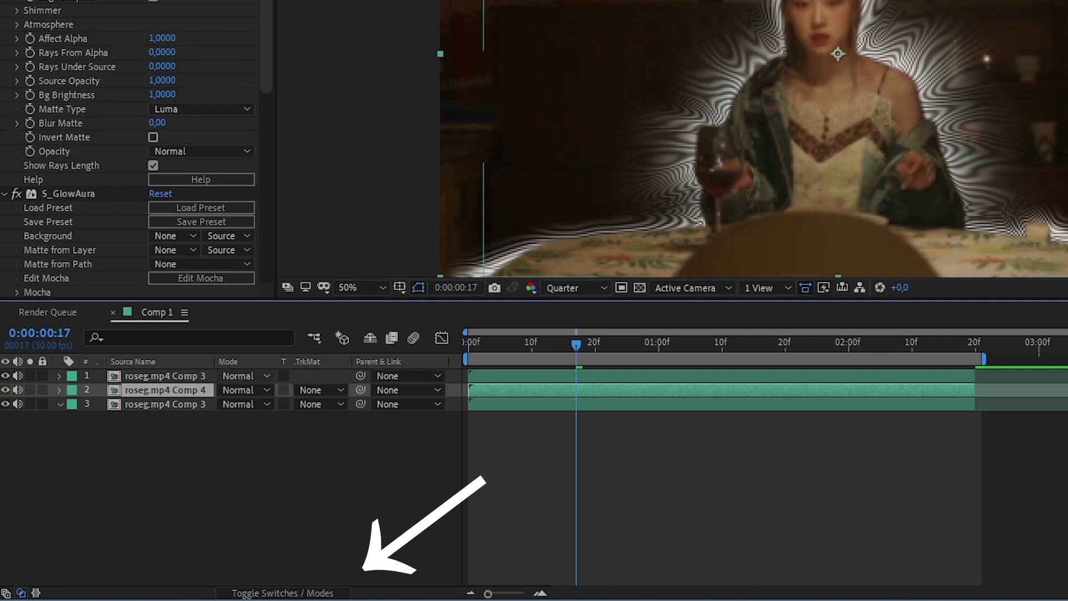
click(245, 390)
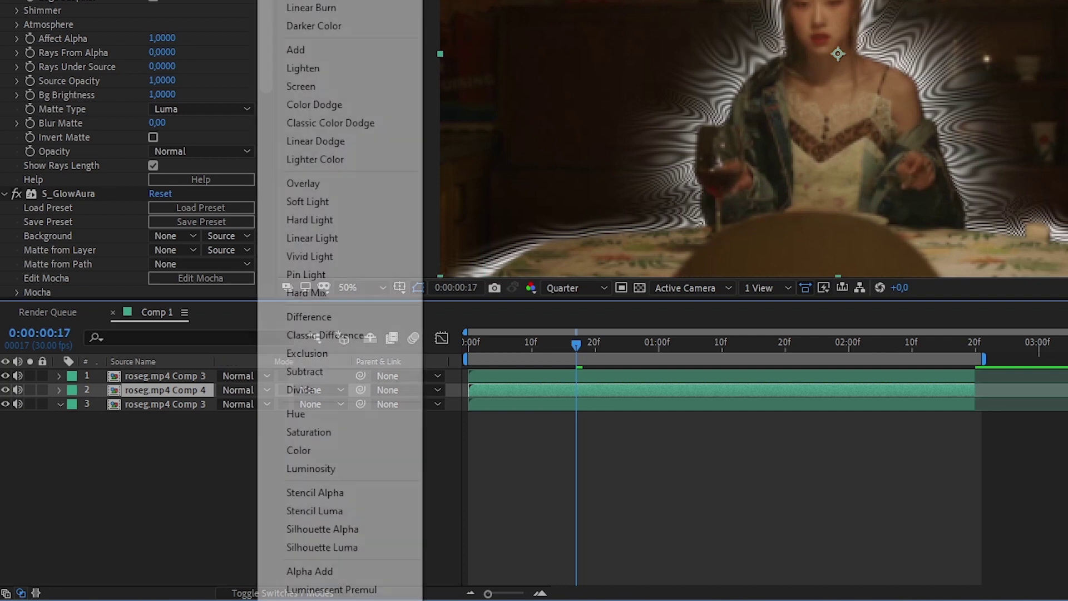
click(303, 183)
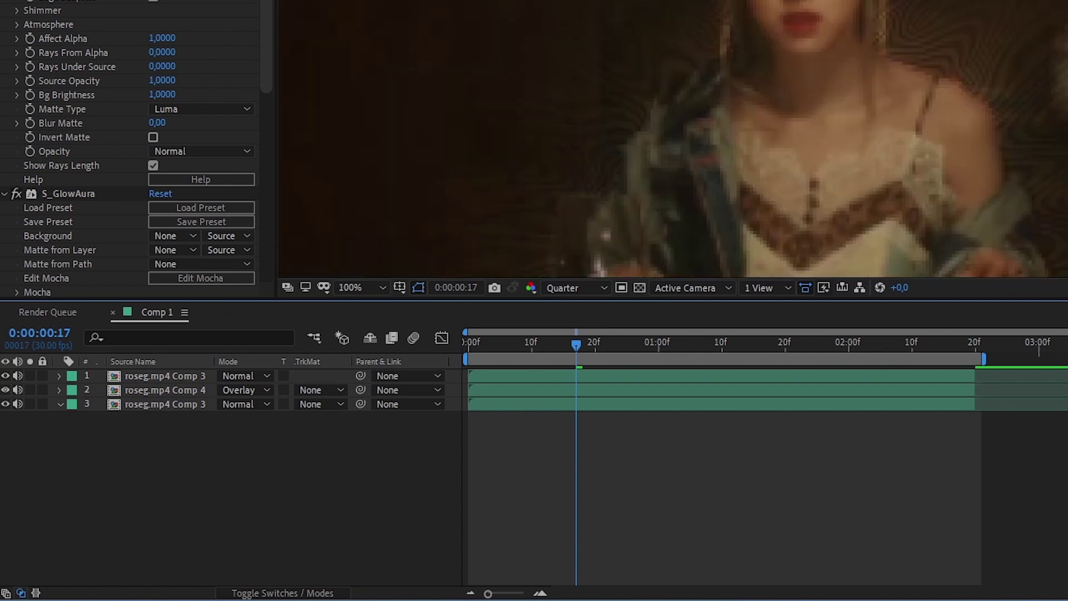
Set the composition preview to Full resolution and fit the frame in the viewer to inspect the blended aura.
scroll(673, 139, down, 1)
click(577, 288)
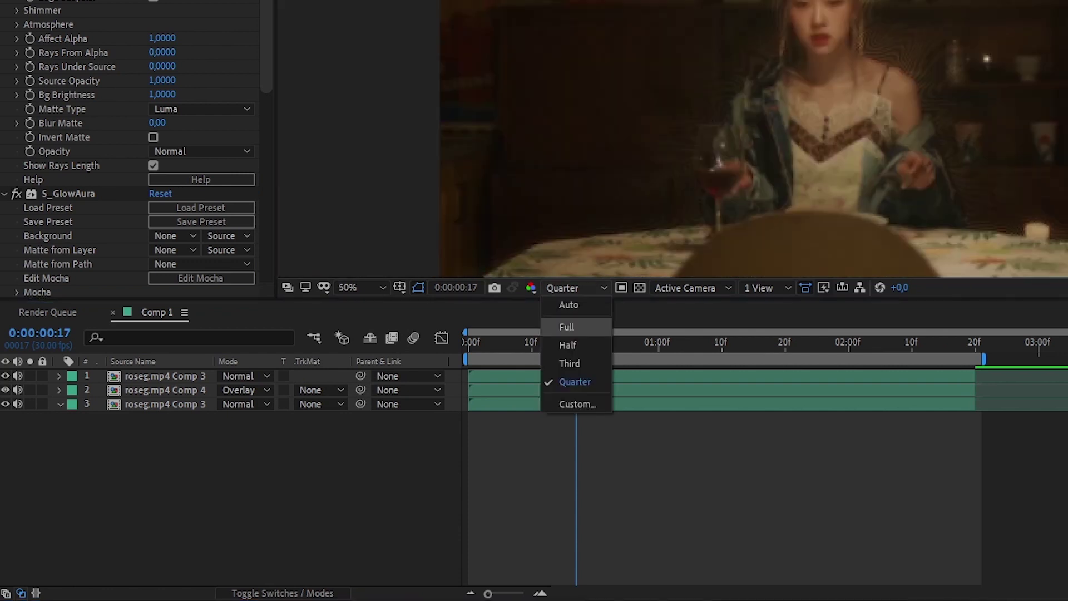
click(567, 328)
scroll(674, 139, up, 2)
scroll(674, 139, down, 1)
click(166, 404)
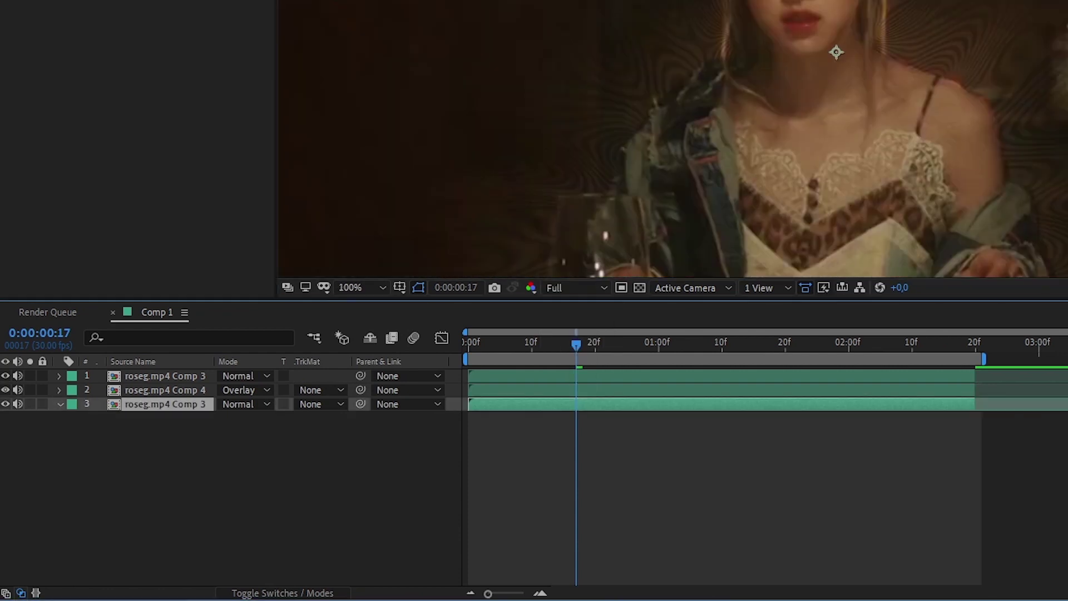
click(356, 287)
click(356, 305)
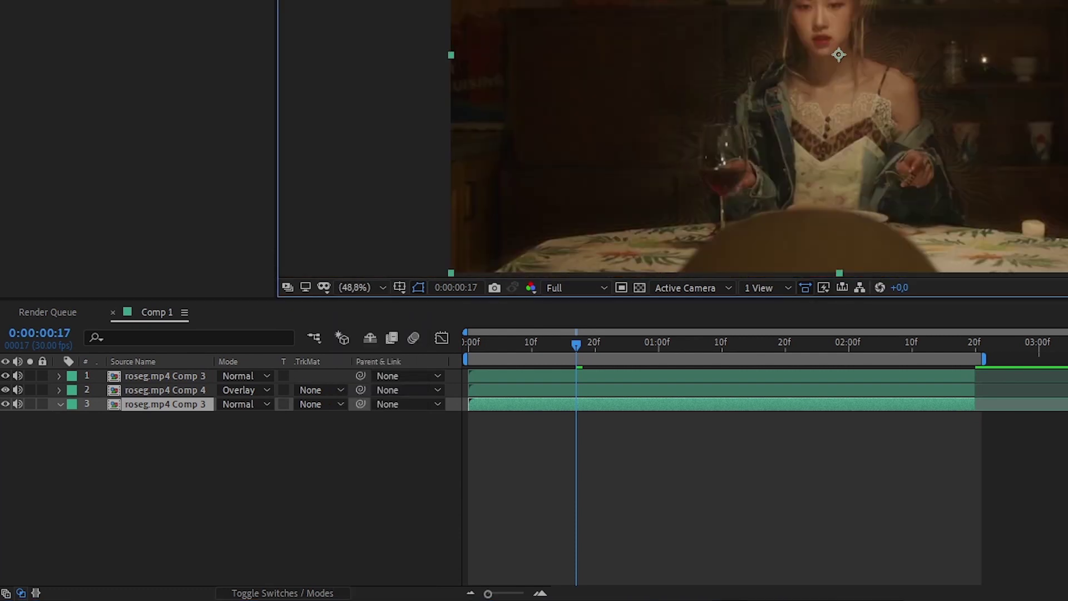
Duplicate the roseg.mp4 Comp 4 aura layer and lower the duplicate's Opacity.
click(165, 390)
key(ctrl+d)
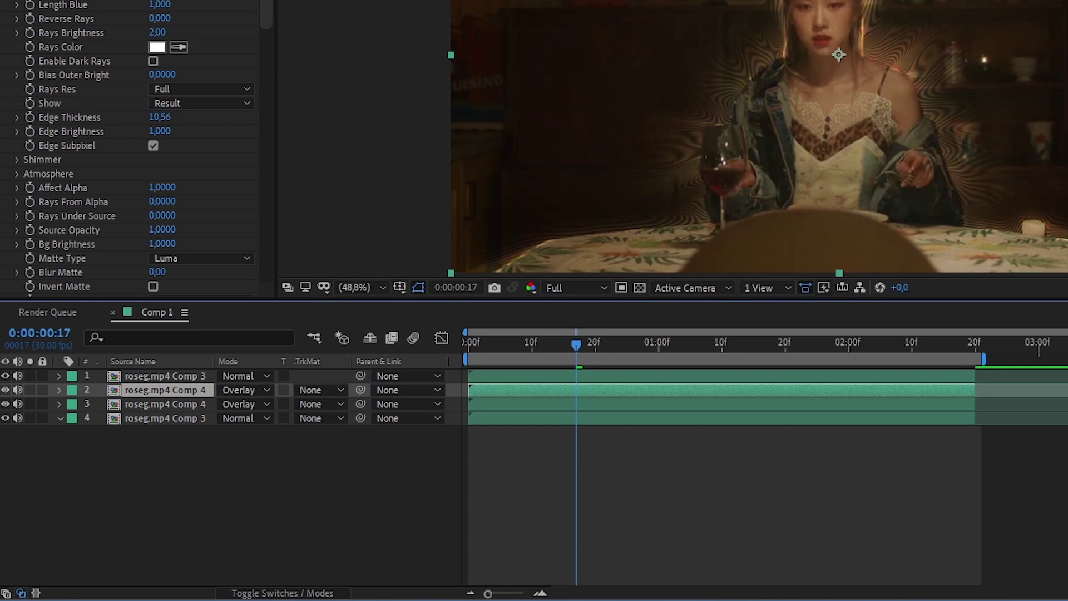
key(t)
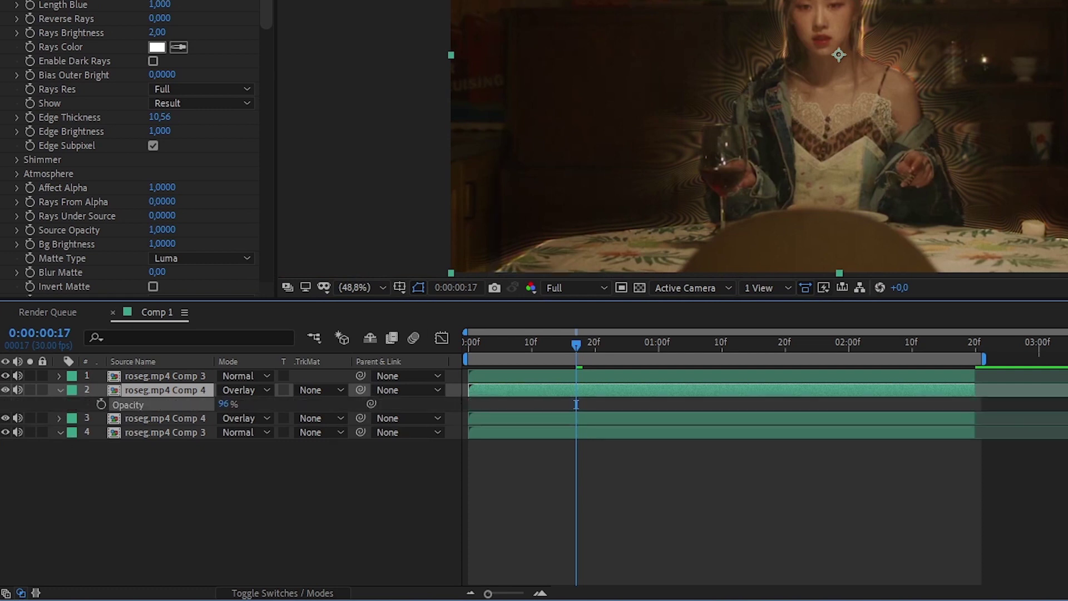
drag(223, 404, 207, 403)
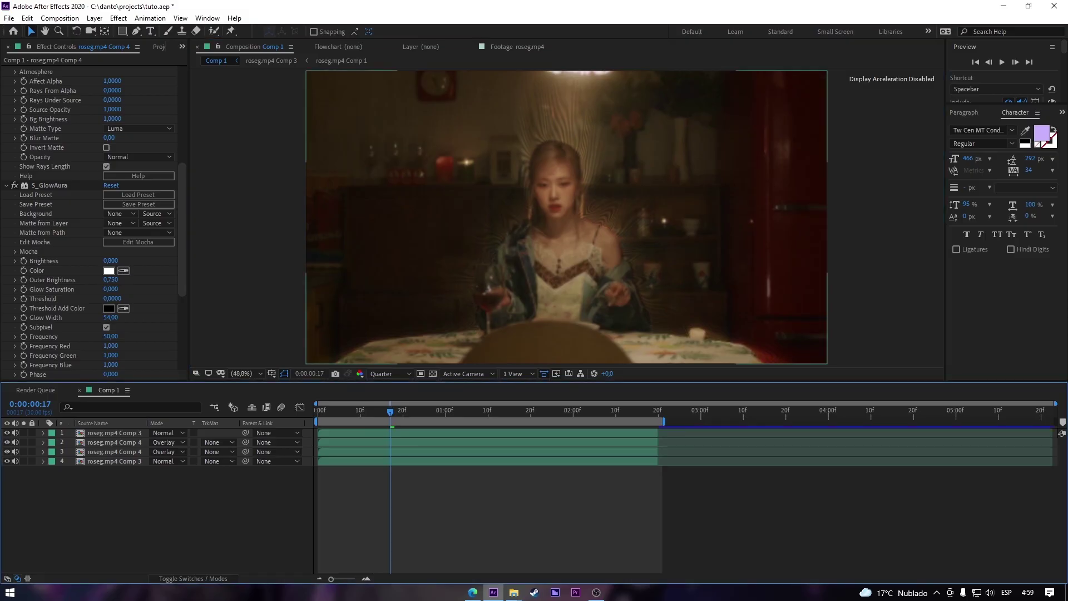
Play back Comp 1 to check the doubled Overlay aura around the woman.
key(space)
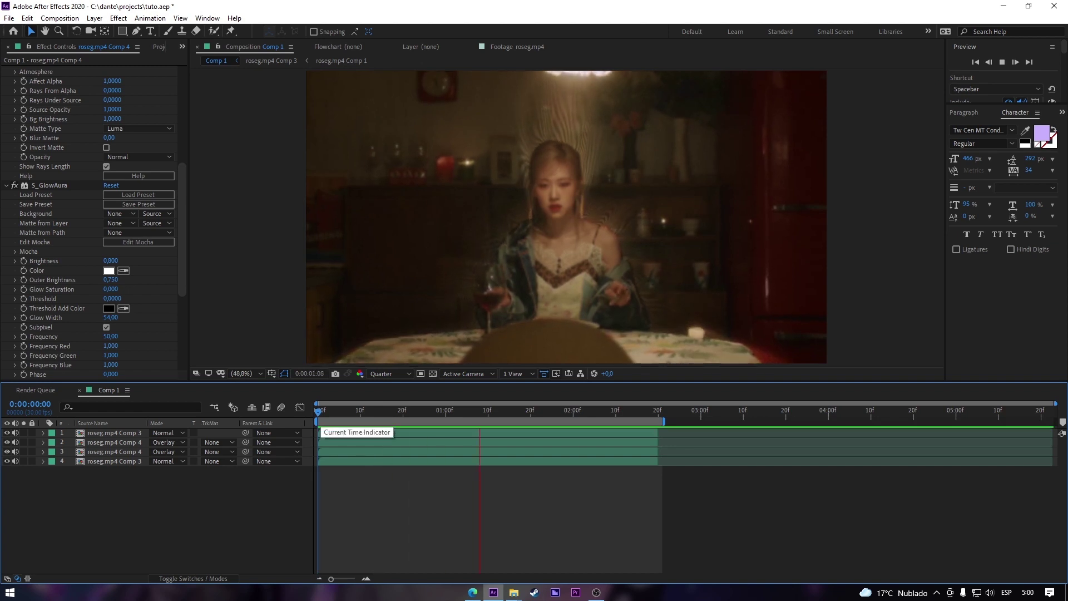
key(space)
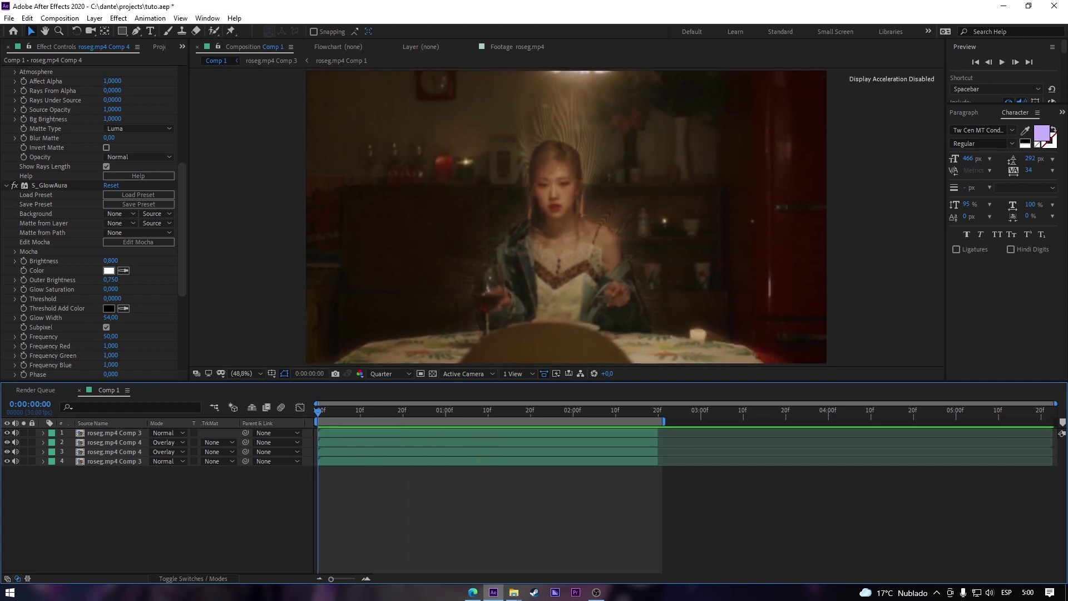
right_click(418, 356)
key(Escape)
right_click(405, 388)
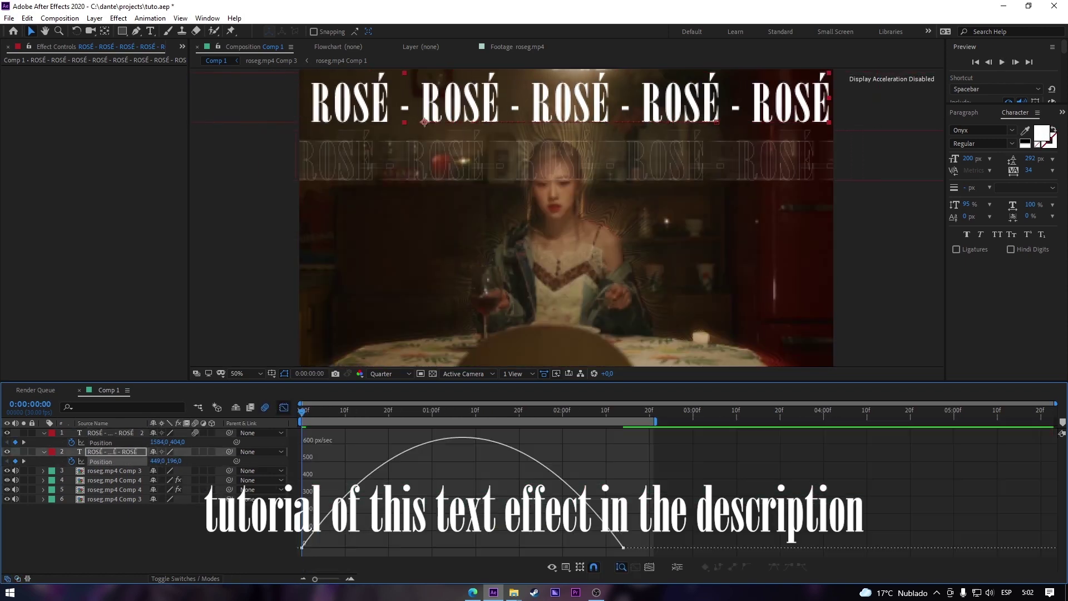
Pre-compose the five ROSÉ text layers together and place the result directly above the lowest roseg.mp4 Comp 3 layer.
key(space)
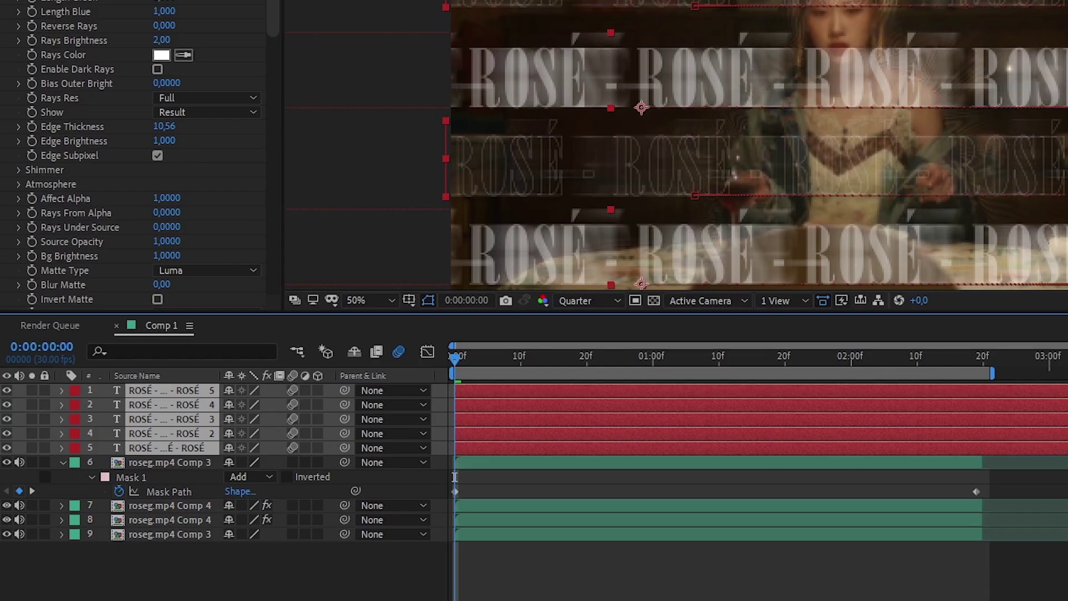
key(ctrl+shift+c)
key(Return)
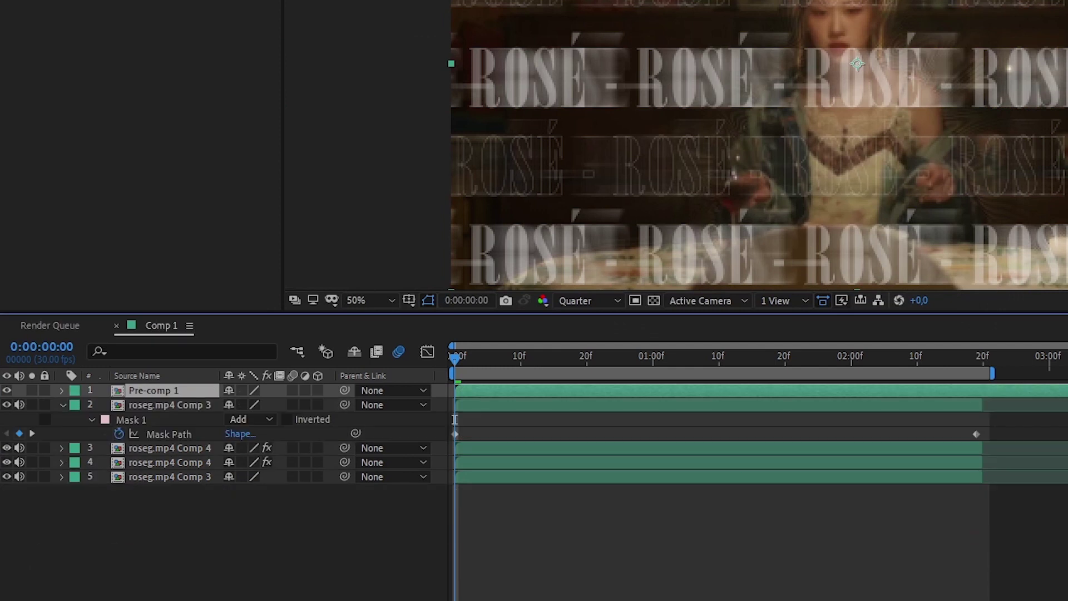
drag(158, 390, 142, 464)
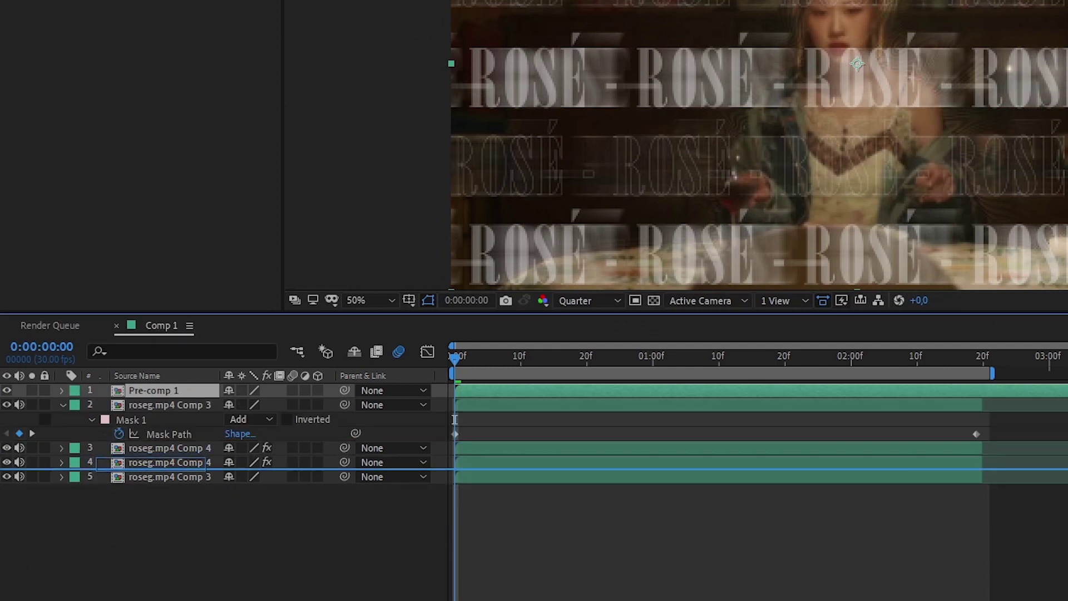
drag(167, 463, 167, 467)
key(ctrl+shift+a)
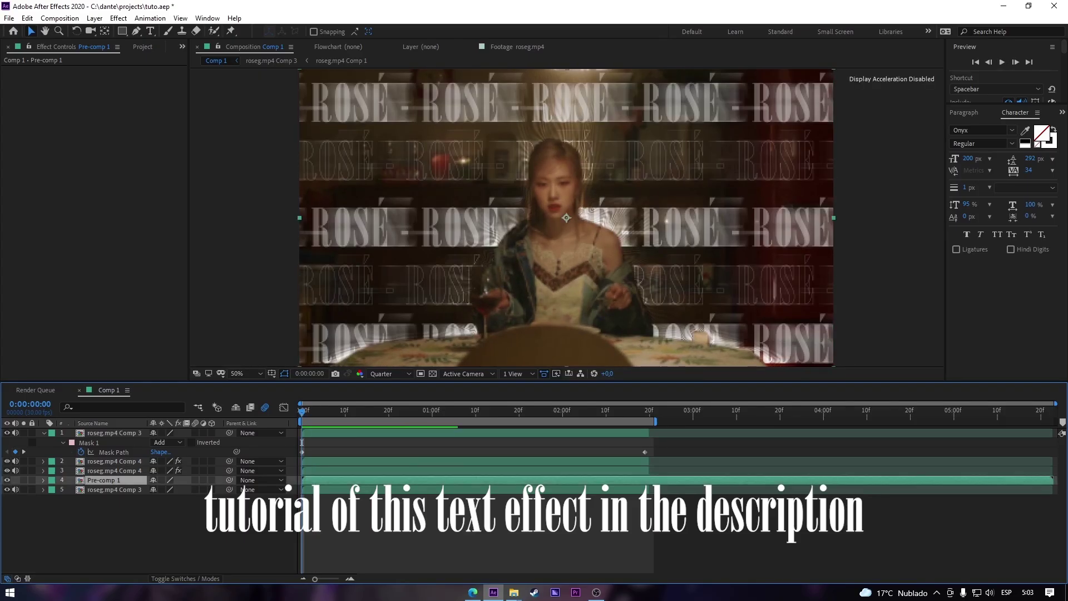
Set the Pre-comp 1 text layer's blending mode to Overlay and apply Turbulent Displace to it.
key(F4)
click(104, 480)
key(ctrl+space)
text(turbu)
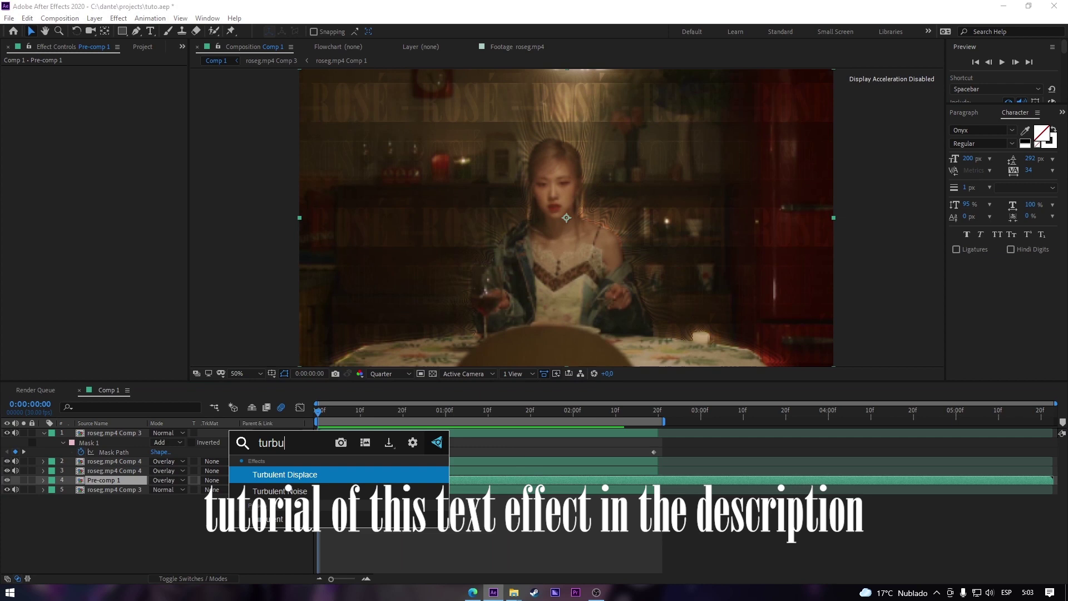
key(Return)
Save the project and play back Comp 1 from the start to check the warped ROSÉ text behind the woman.
click(480, 412)
click(318, 411)
key(ctrl+s)
key(space)
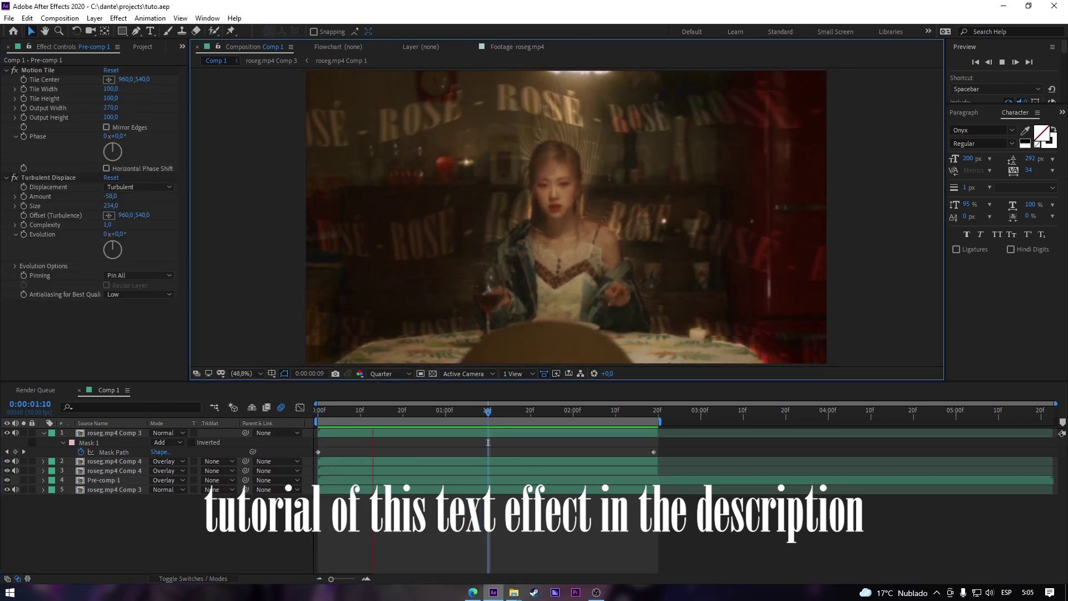
key(space)
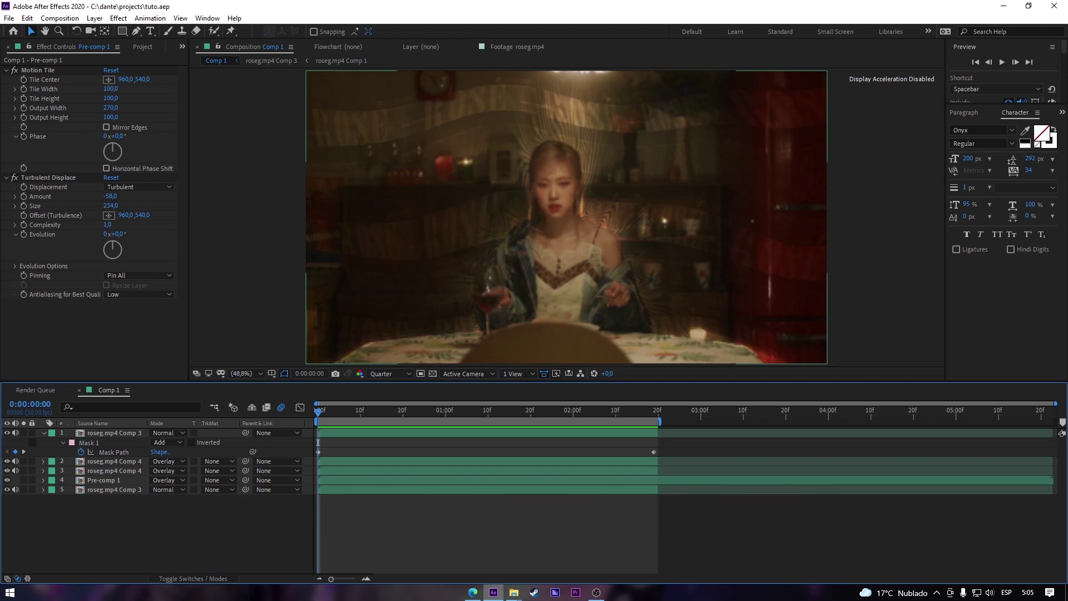
Apply Camera Lens Blur to the lowest roseg.mp4 Comp 3 layer with a Blur Radius of 5 and Repeat Edge Pixels enabled.
key(ctrl+Down)
key(ctrl+space)
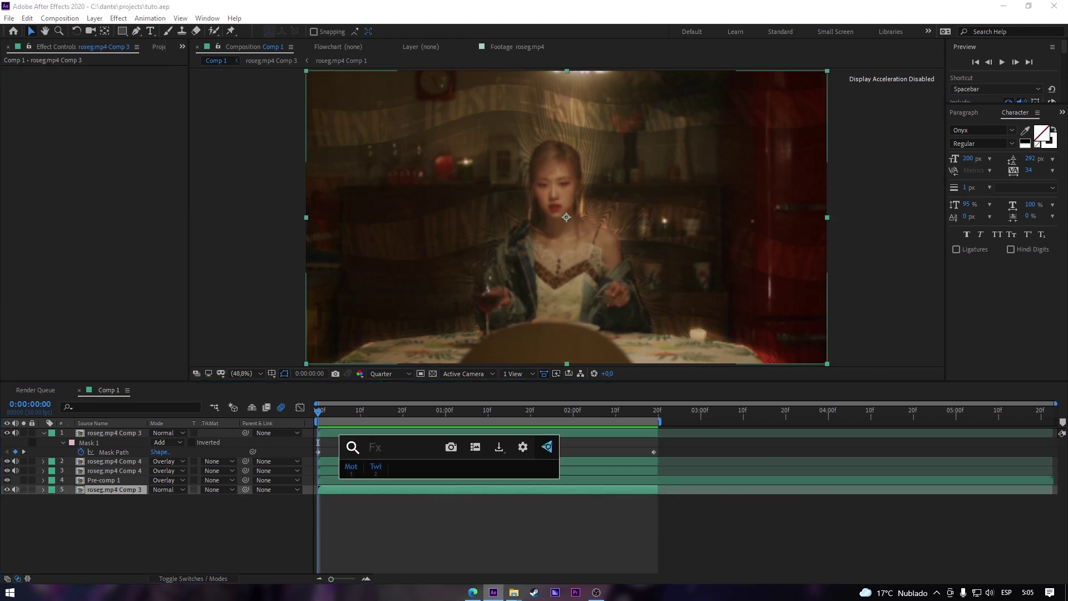
text(camer)
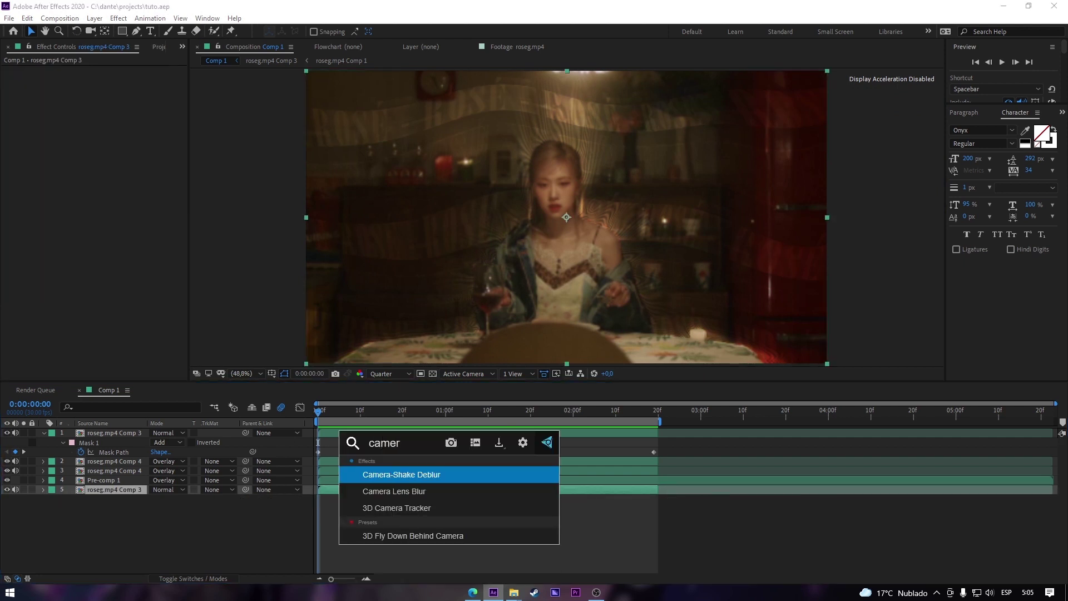
key(Down)
key(Return)
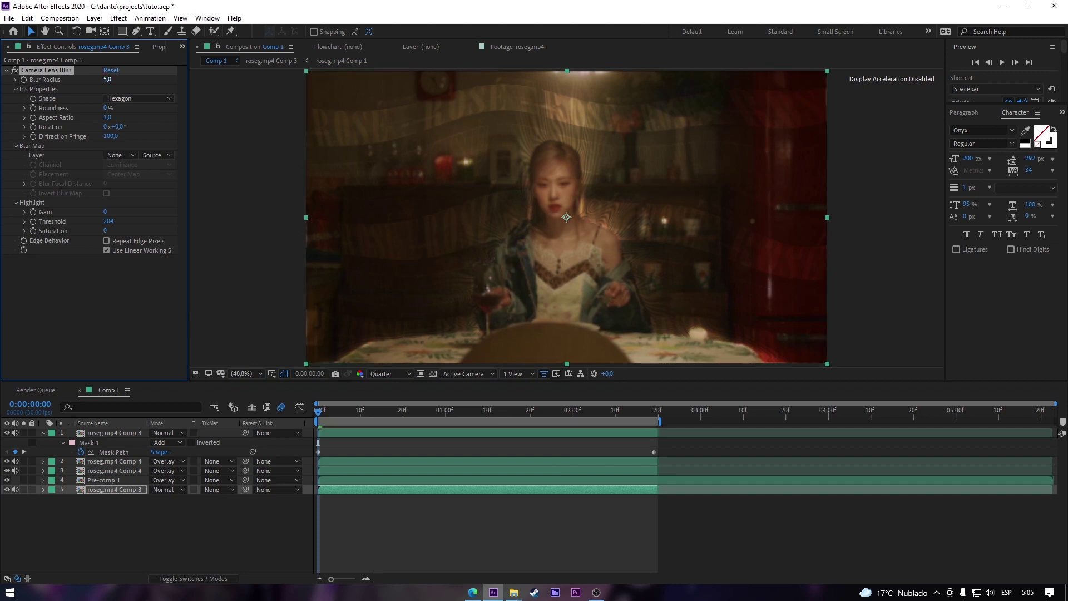
drag(107, 80, 118, 79)
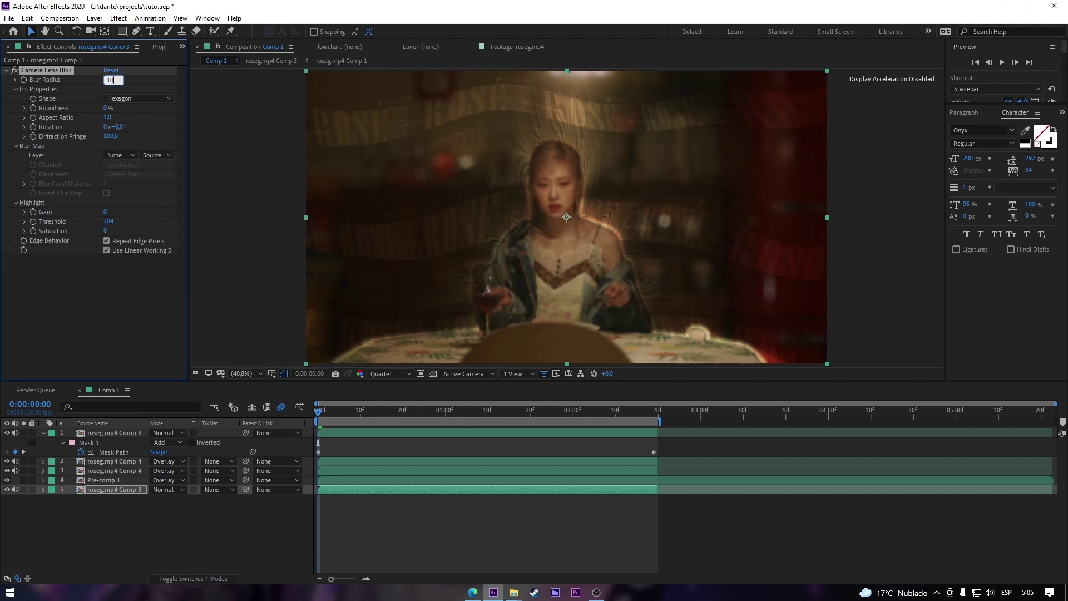
key(Return)
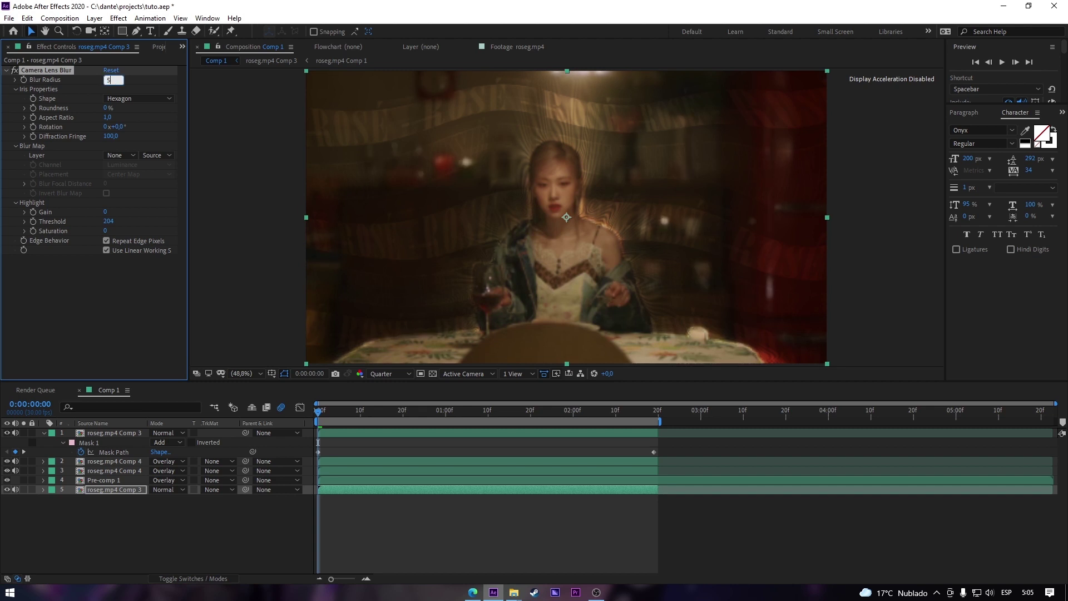
key(Return)
Apply Tint to the lowest roseg.mp4 Comp 3 layer and set its Map Black To colour to 0B0303.
key(space)
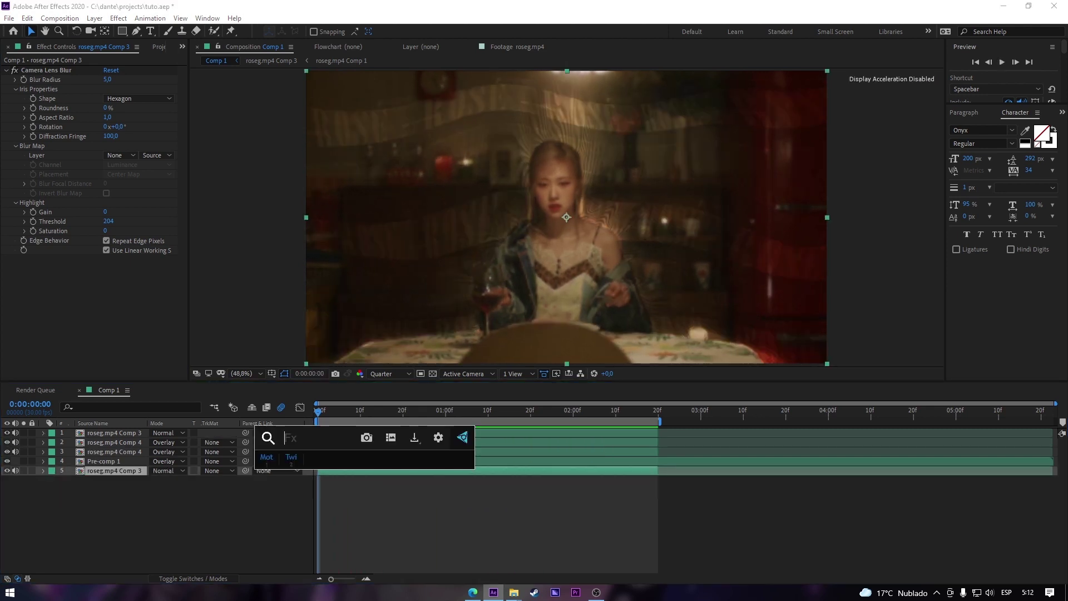
text(tint)
key(Return)
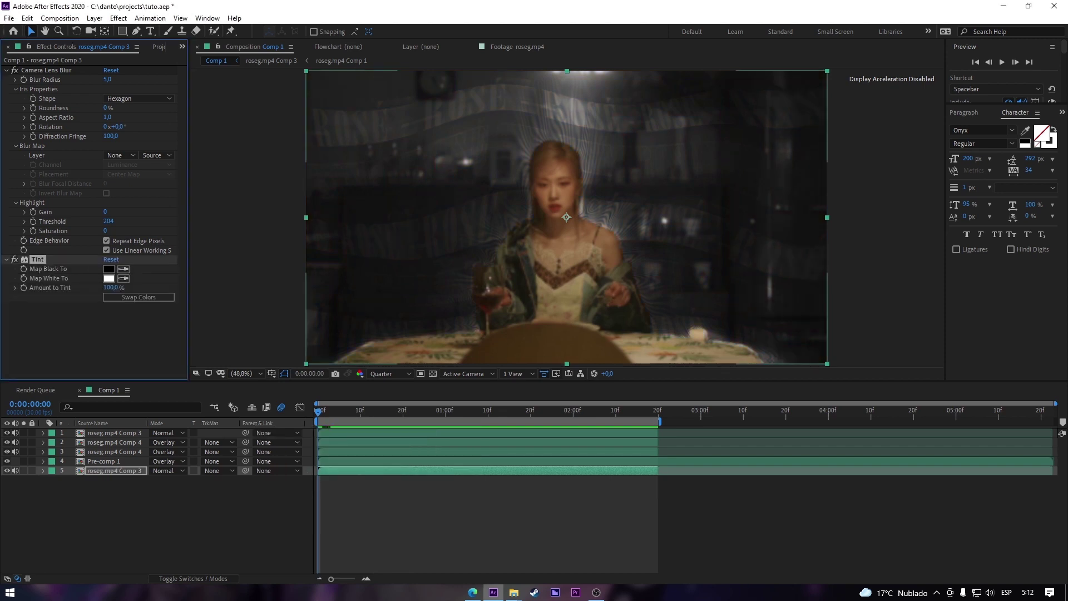
key(space)
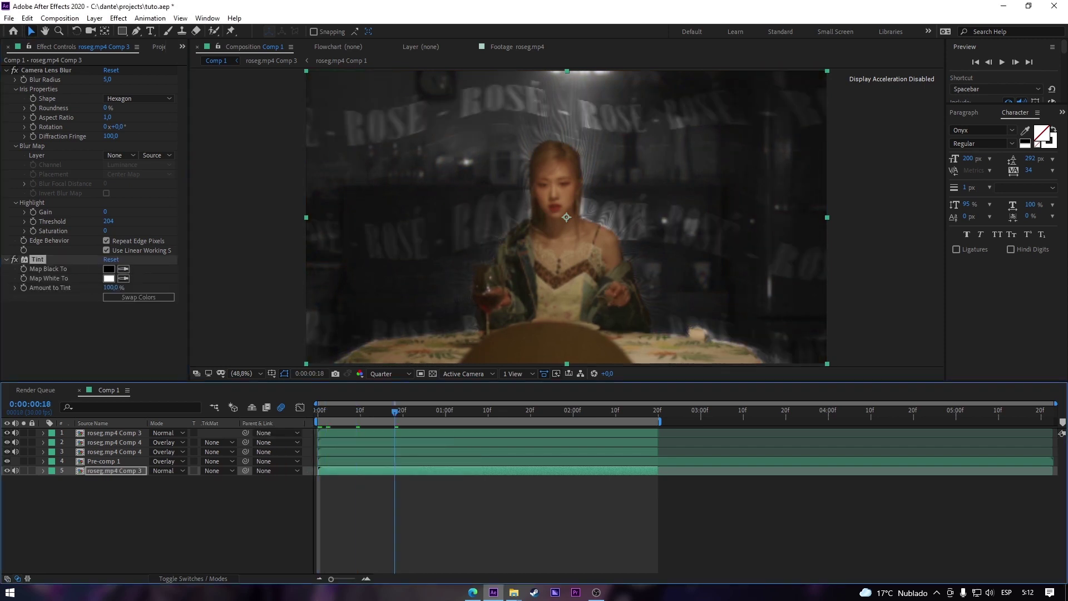
click(109, 269)
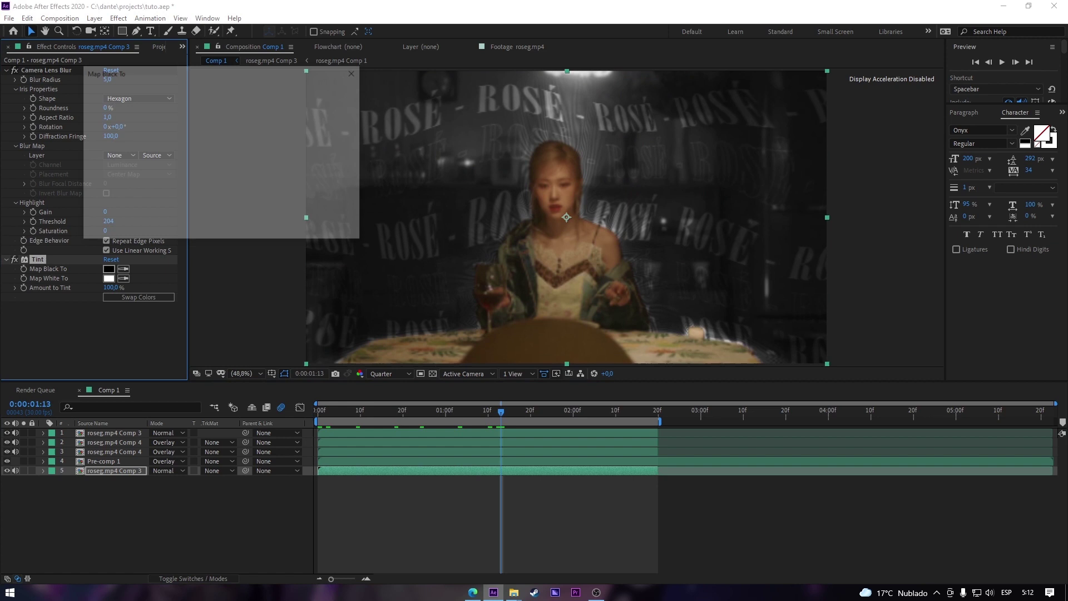
click(178, 223)
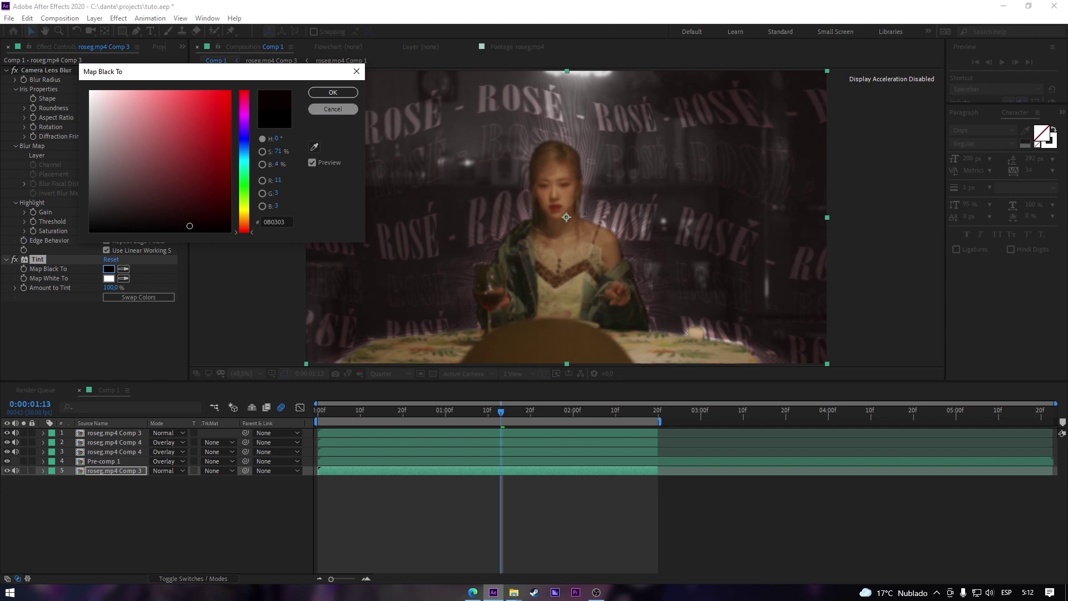
click(333, 92)
Save the project and play back Comp 1 to check the blurred, tinted background.
key(ctrl+s)
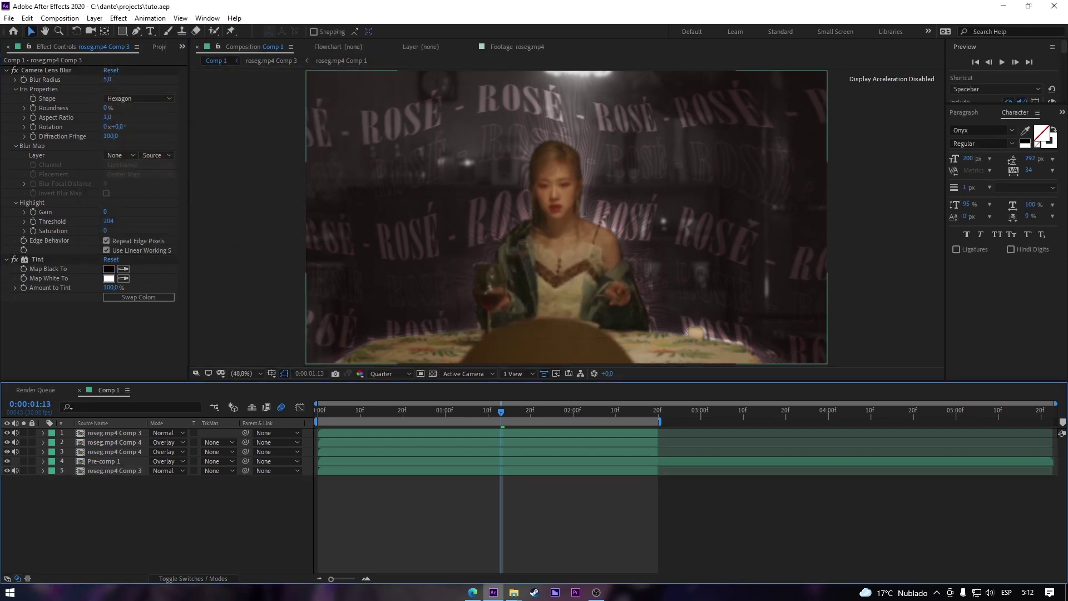
key(space)
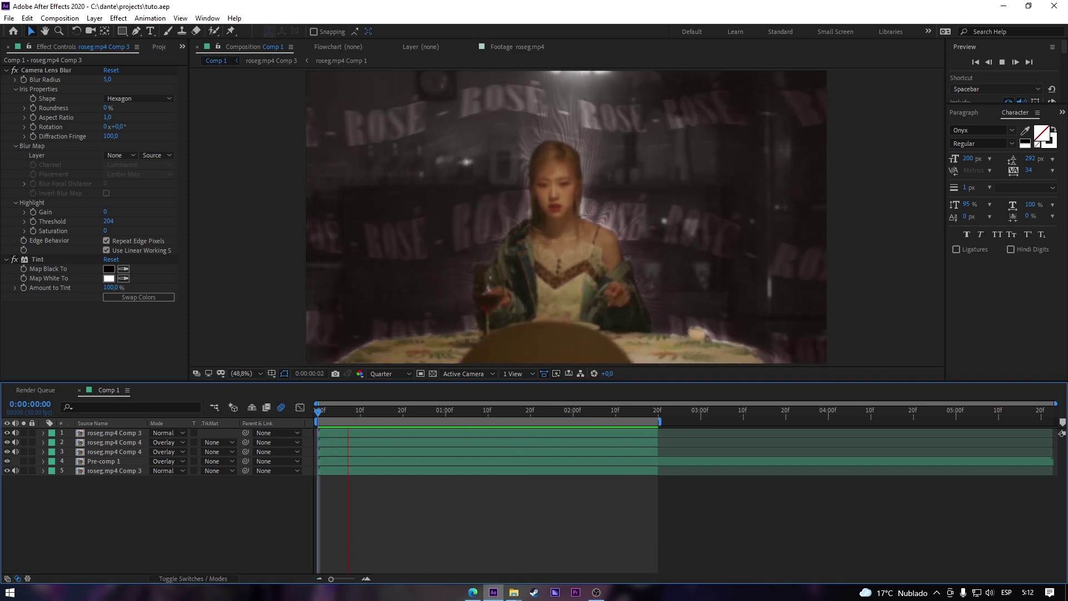
key(space)
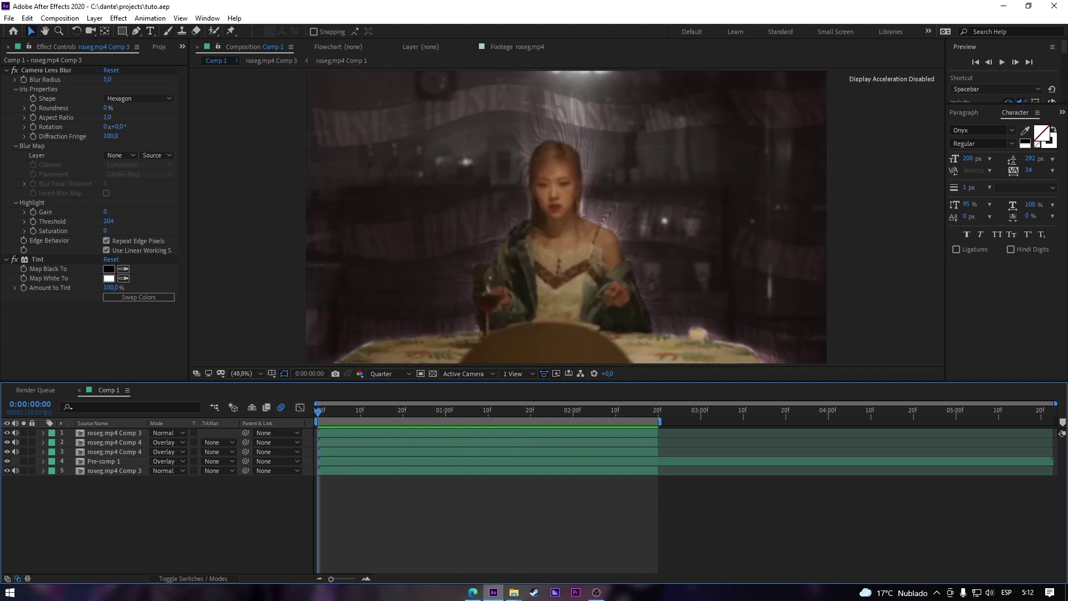
Import 25.wmv from the file explorer and place it in Comp 1 directly above the lowest roseg.mp4 Comp 3 layer.
mouse_move(514, 592)
click(559, 548)
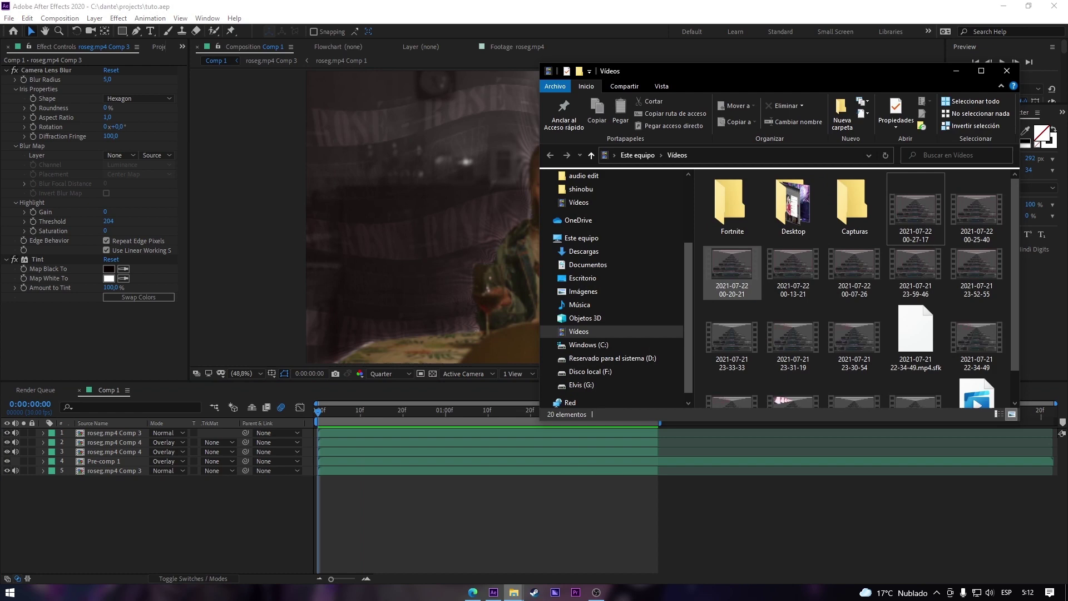
click(956, 71)
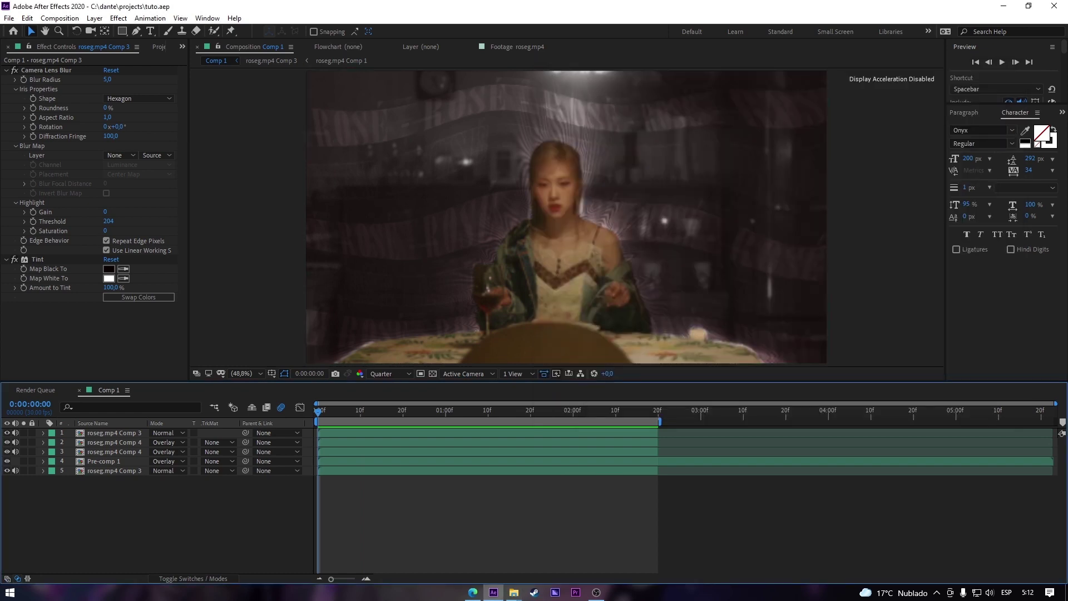
mouse_move(513, 592)
click(467, 548)
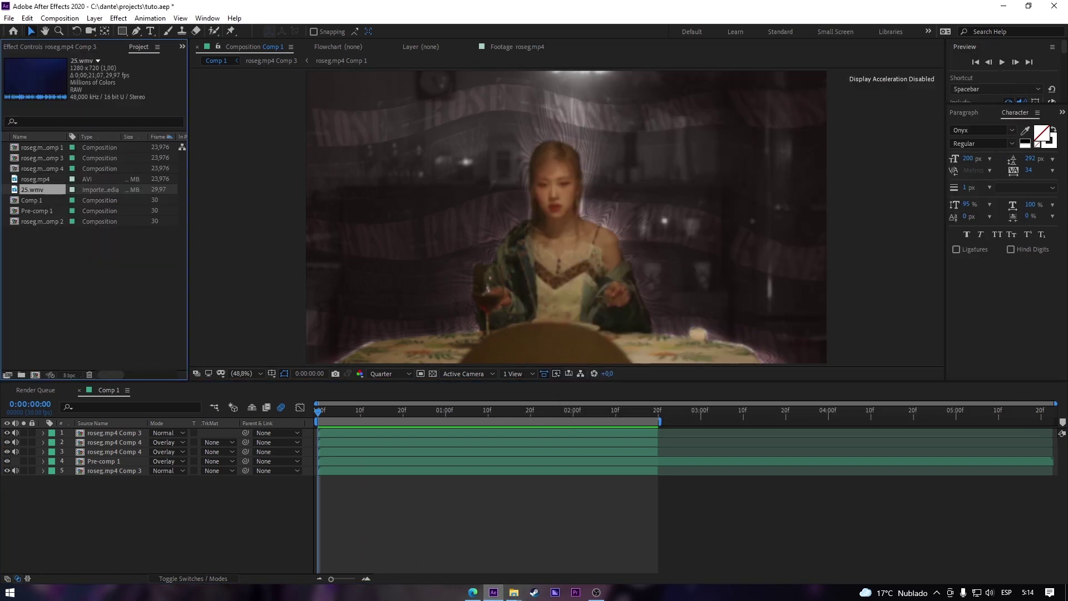
click(423, 520)
drag(31, 189, 61, 467)
Scale the 25.wmv layer to 151% to fill the frame and set its blending mode to Screen.
key(s)
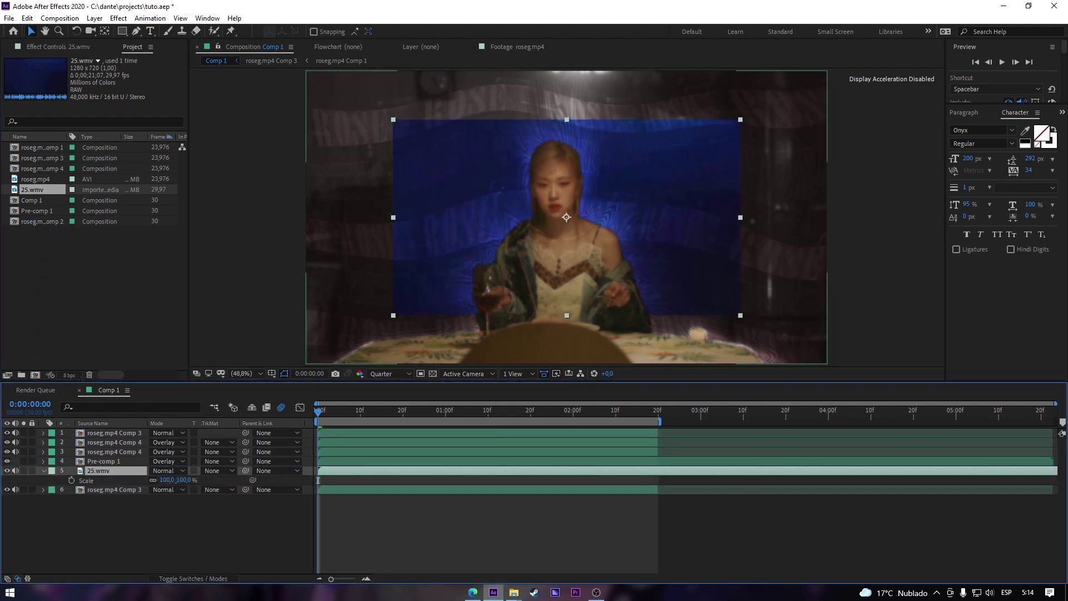
mouse_move(166, 480)
mouse_down()
mouse_move(197, 480)
mouse_move(184, 480)
mouse_up()
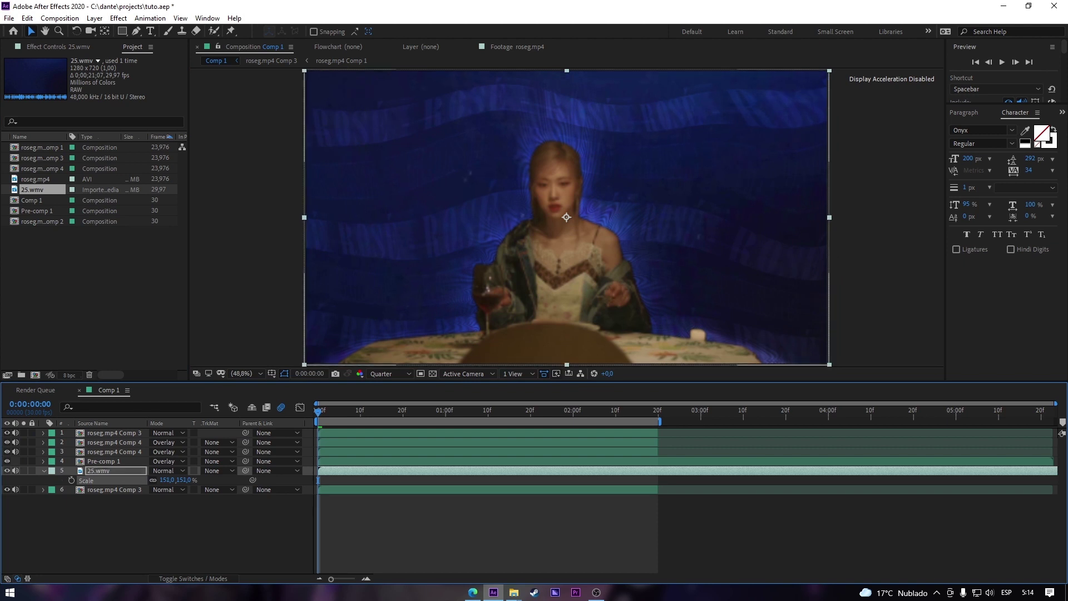
click(167, 471)
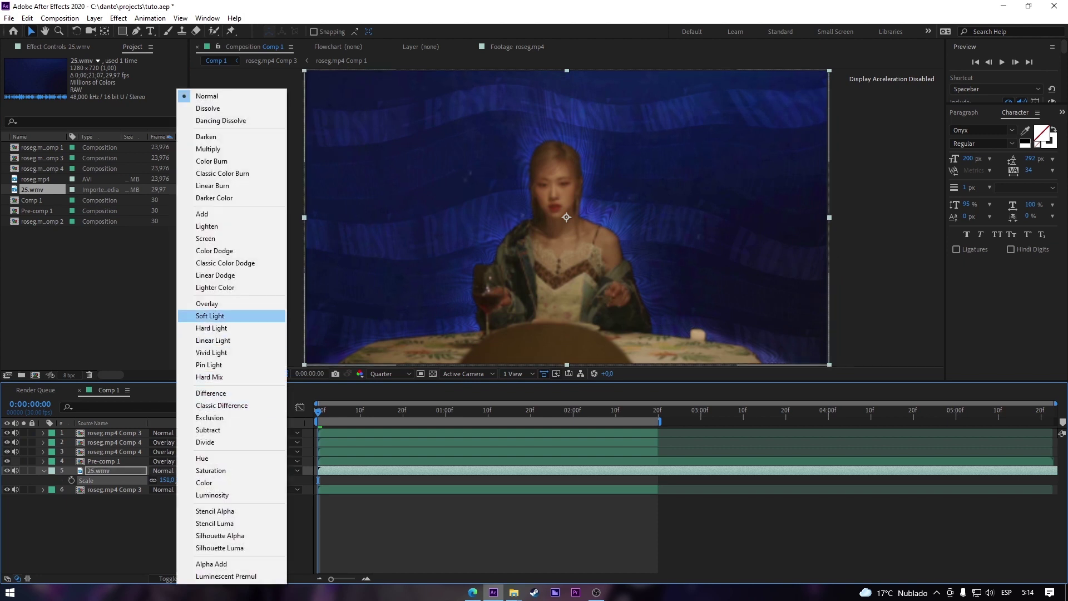
click(207, 304)
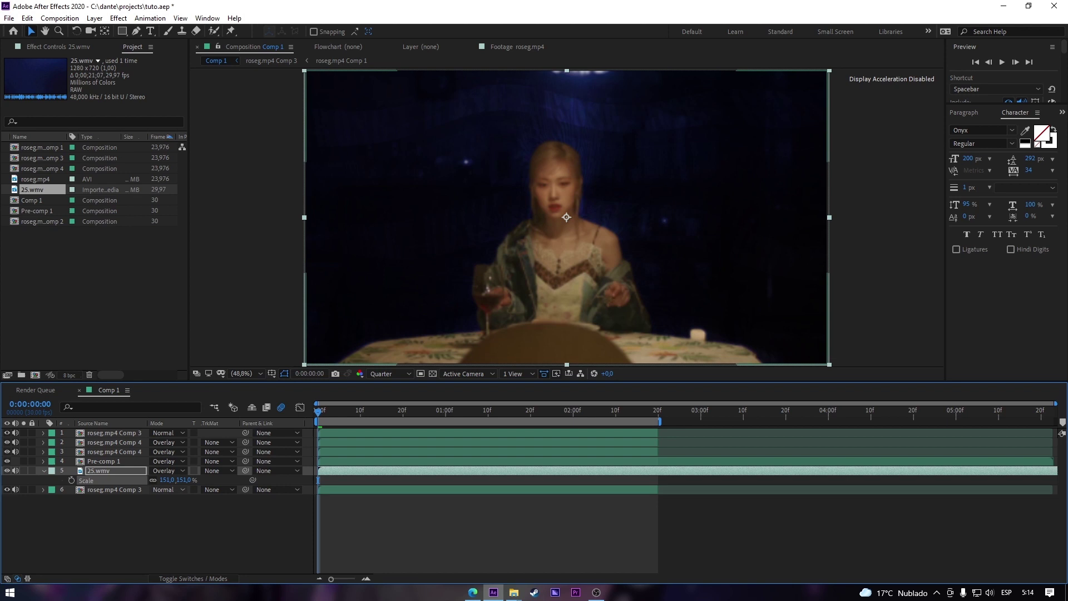
click(168, 470)
click(206, 238)
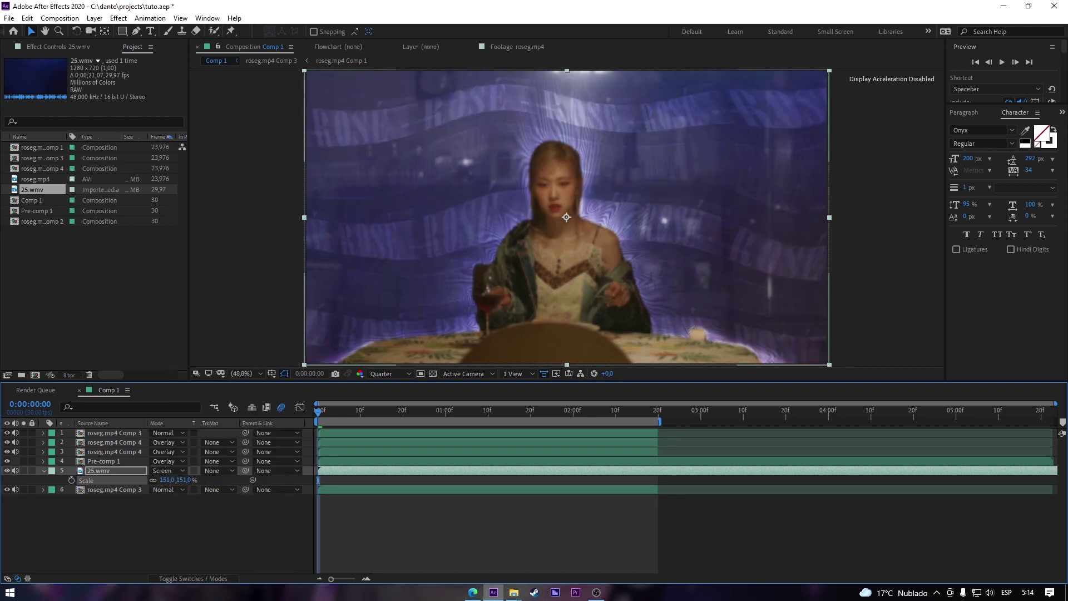
Try the 25.wmv layer at 20% opacity and play back Comp 1 to check the colour overlay.
key(t)
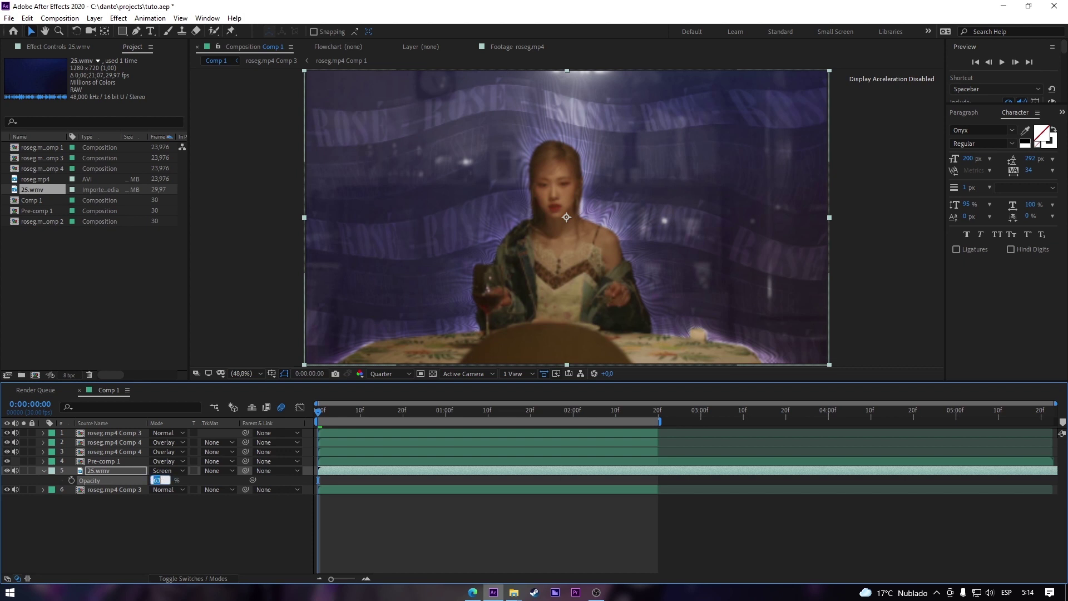
key(Return)
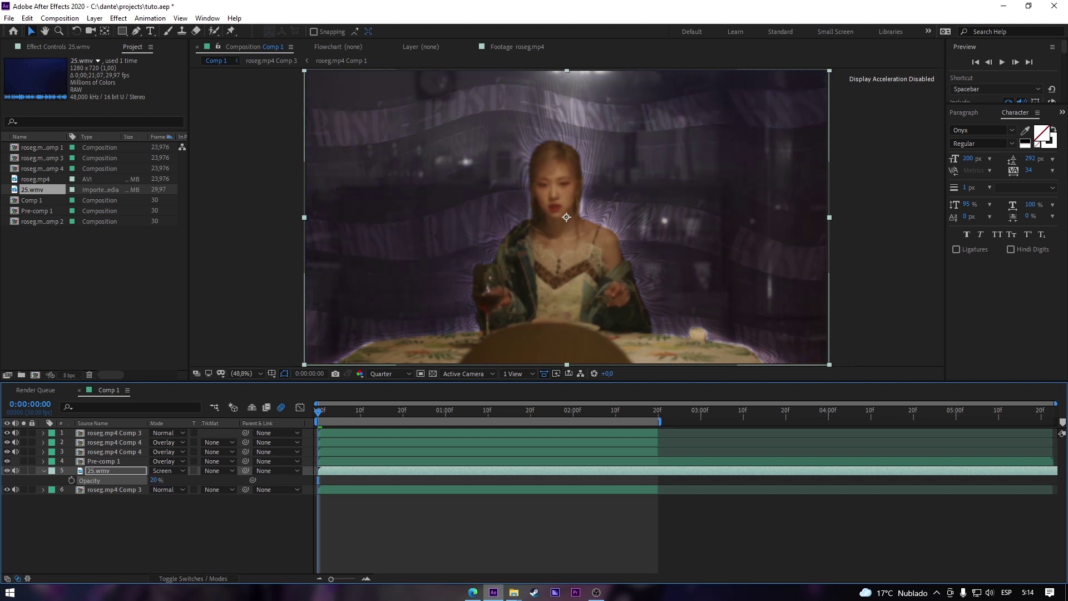
key(space)
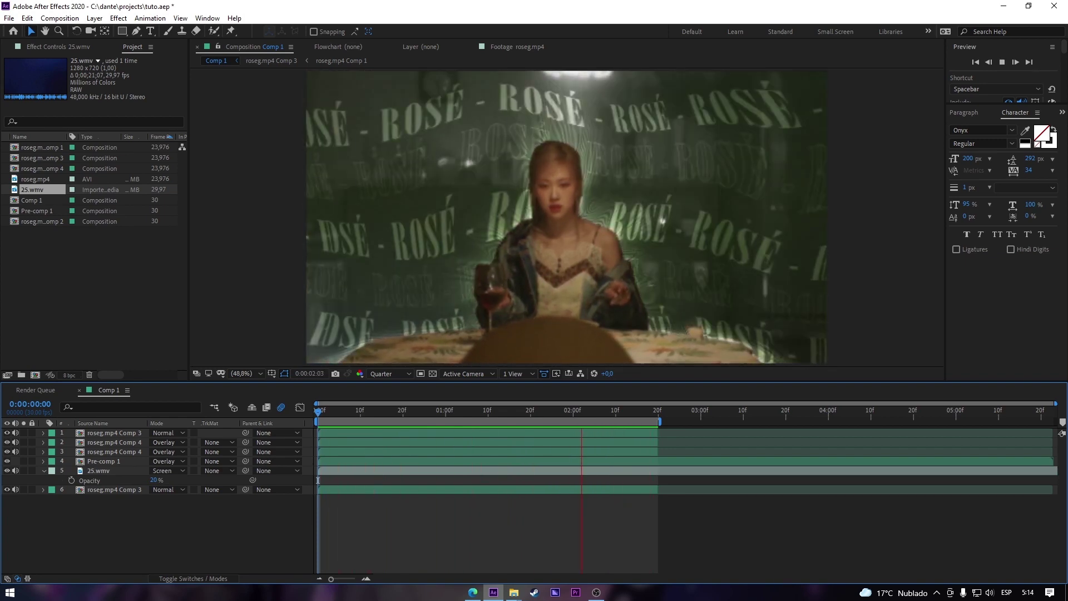
key(space)
Set the 25.wmv layer's opacity to 5% and play back Comp 1.
click(99, 471)
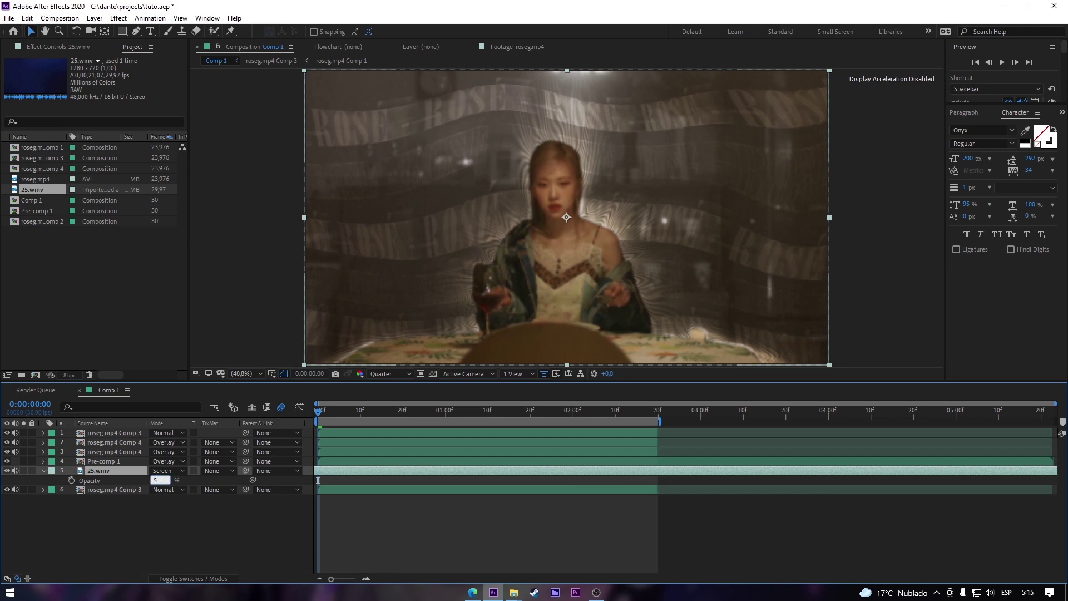
text(5)
key(Return)
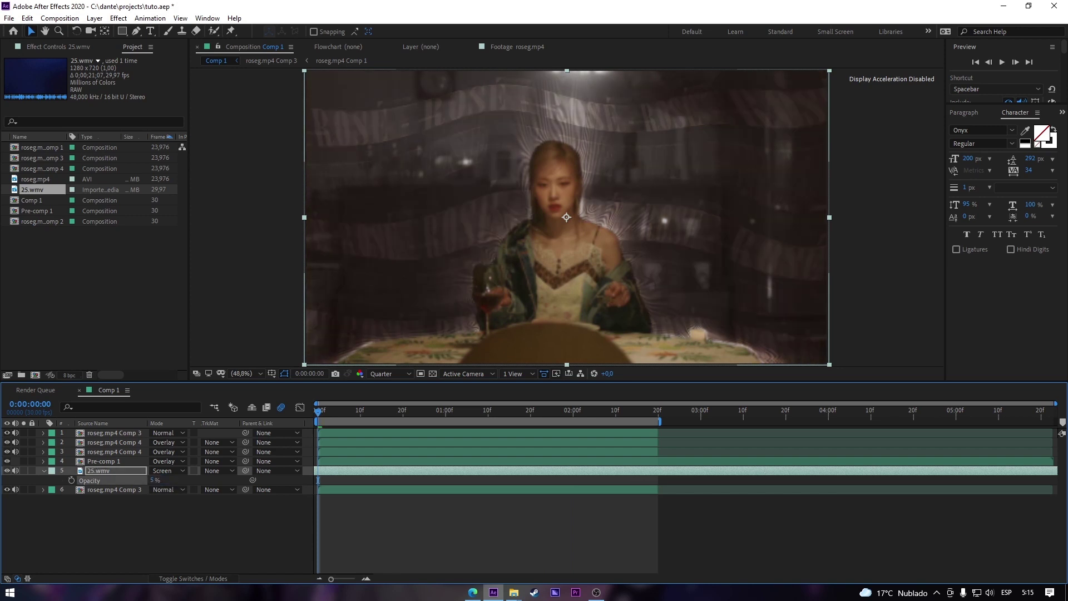
key(space)
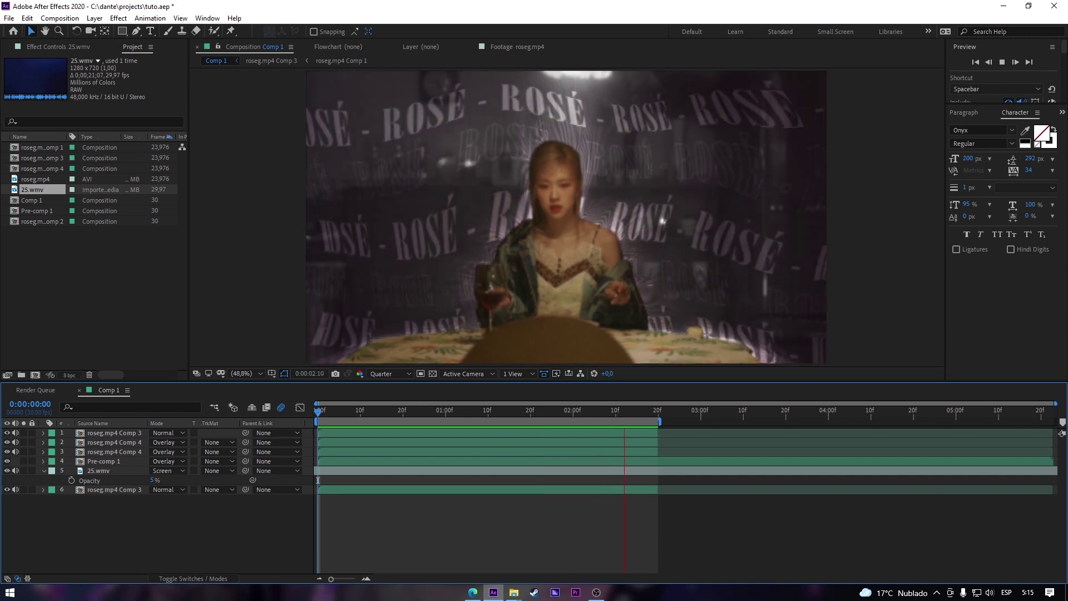